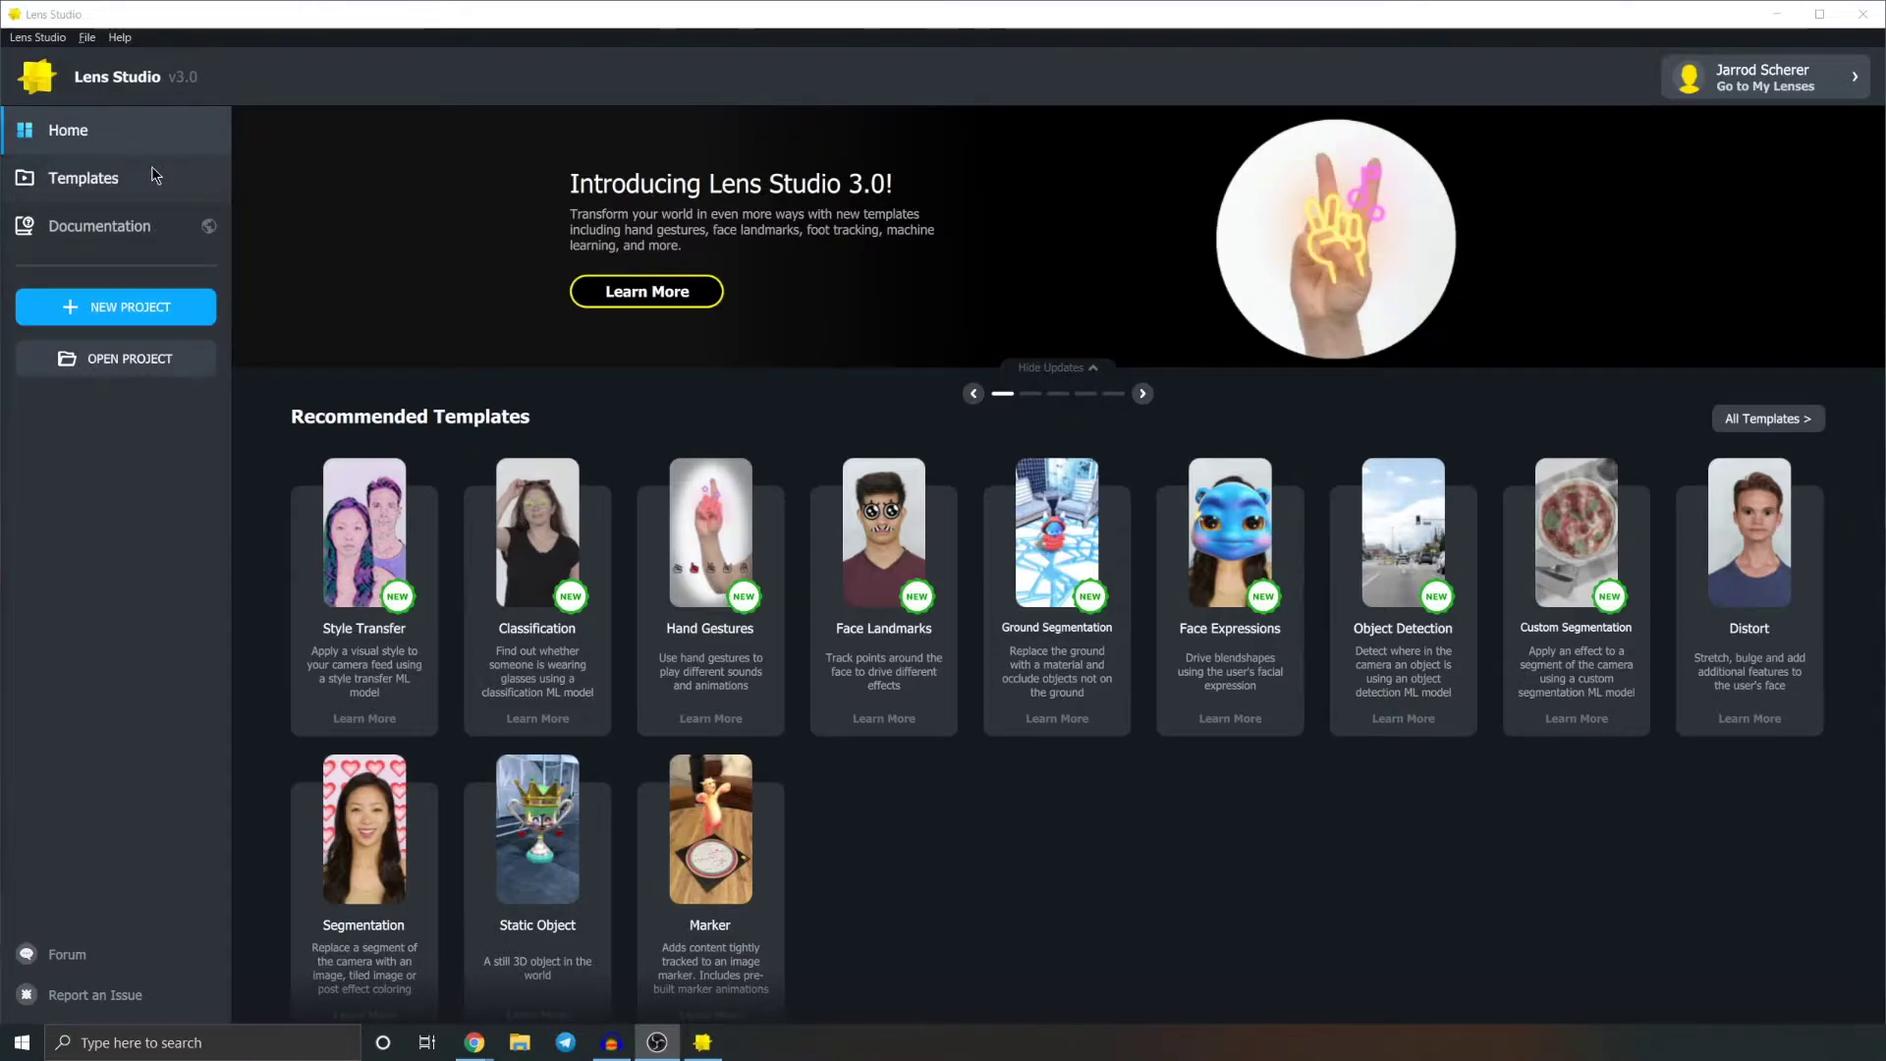
Step: Browse all the lens templates and create a project from the Marker template
{"action": "left_click", "coordinate": [126, 169]}
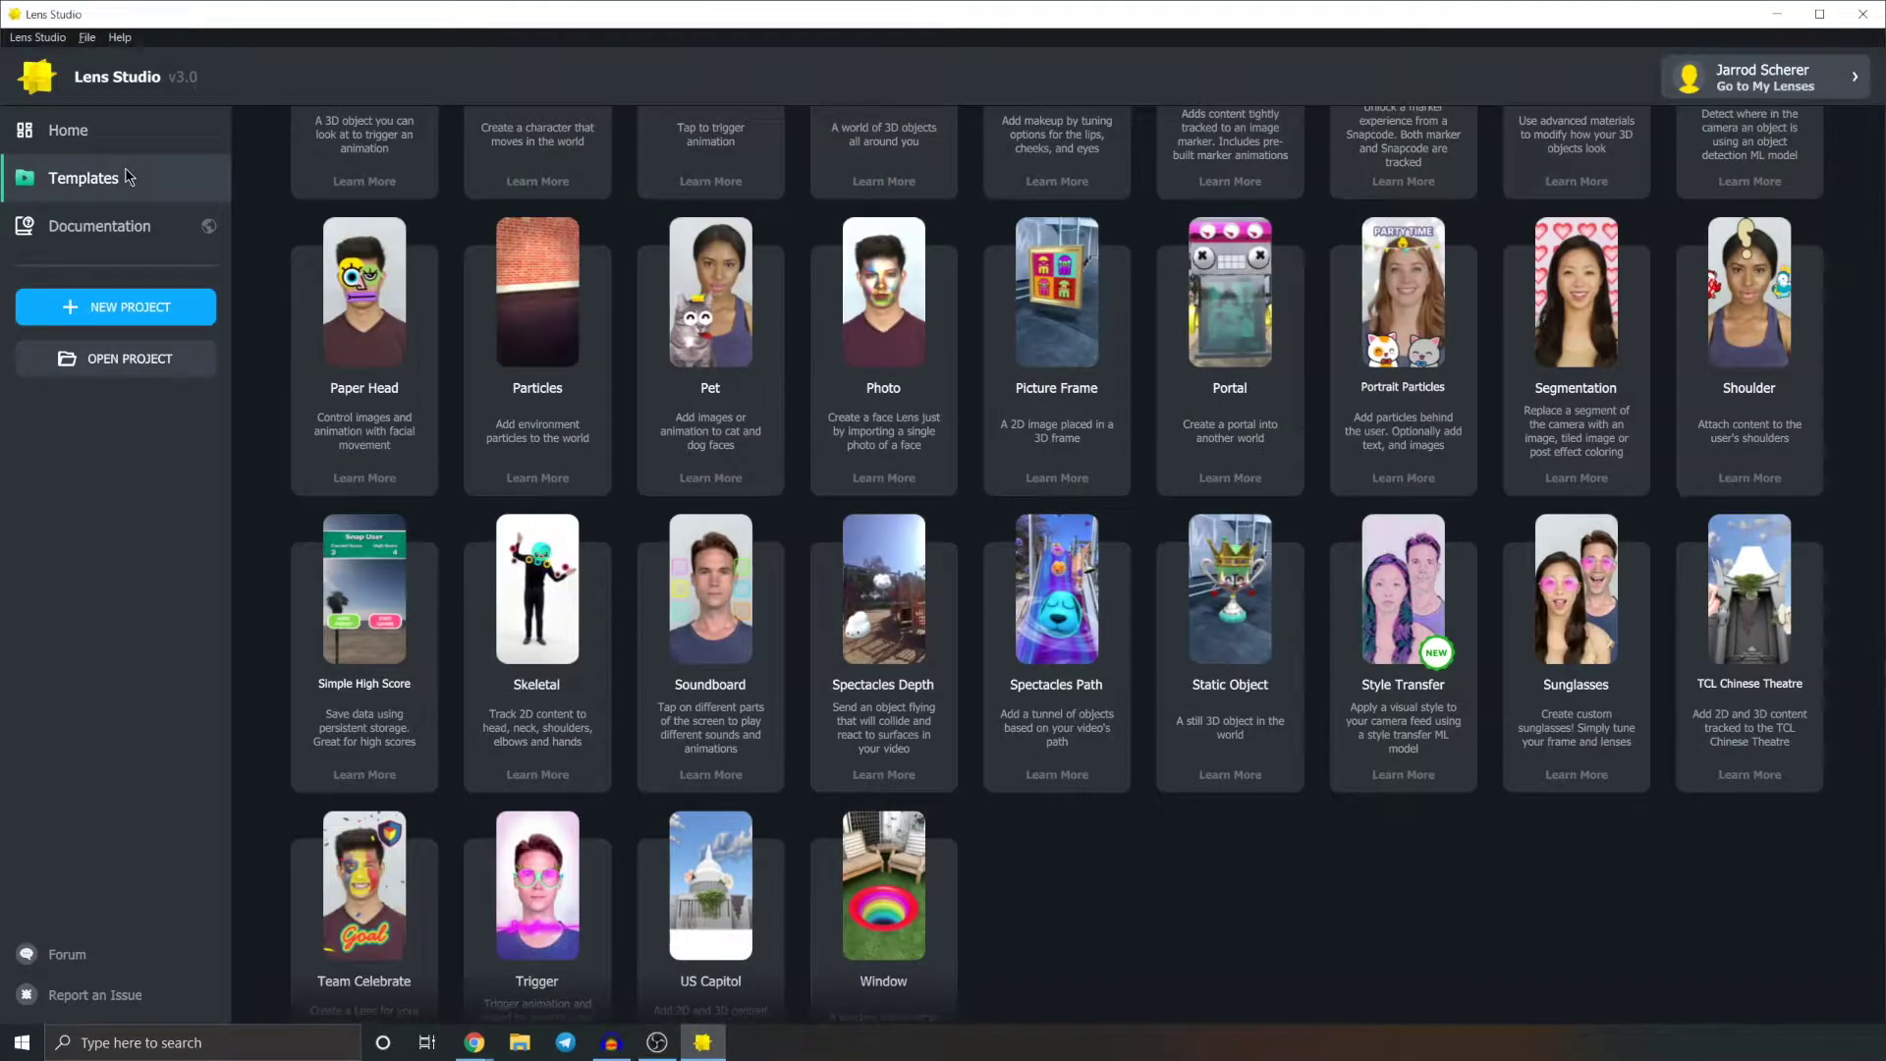
{"action": "scroll", "coordinate": [758, 342], "scroll_direction": "up", "scroll_amount": 15}
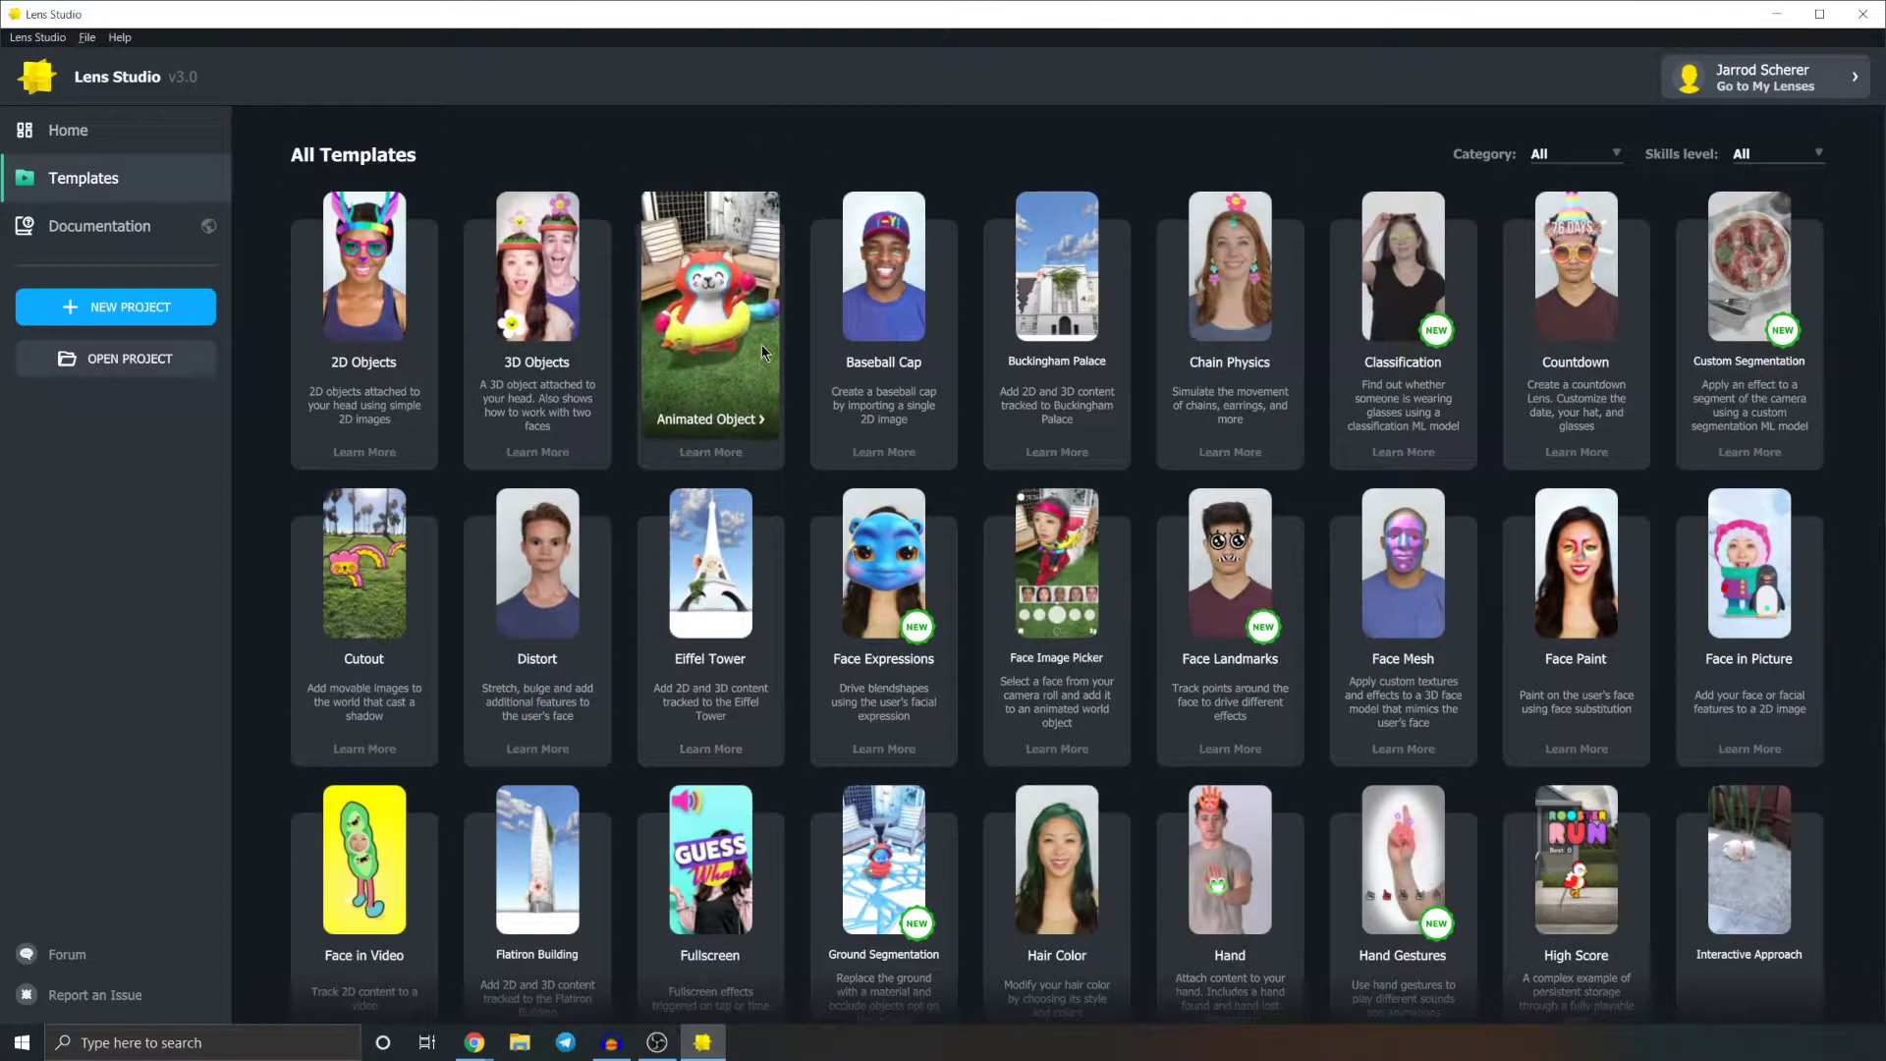
{"action": "scroll", "coordinate": [808, 352], "scroll_direction": "down", "scroll_amount": 9}
{"action": "scroll", "coordinate": [807, 351], "scroll_direction": "down", "scroll_amount": 4}
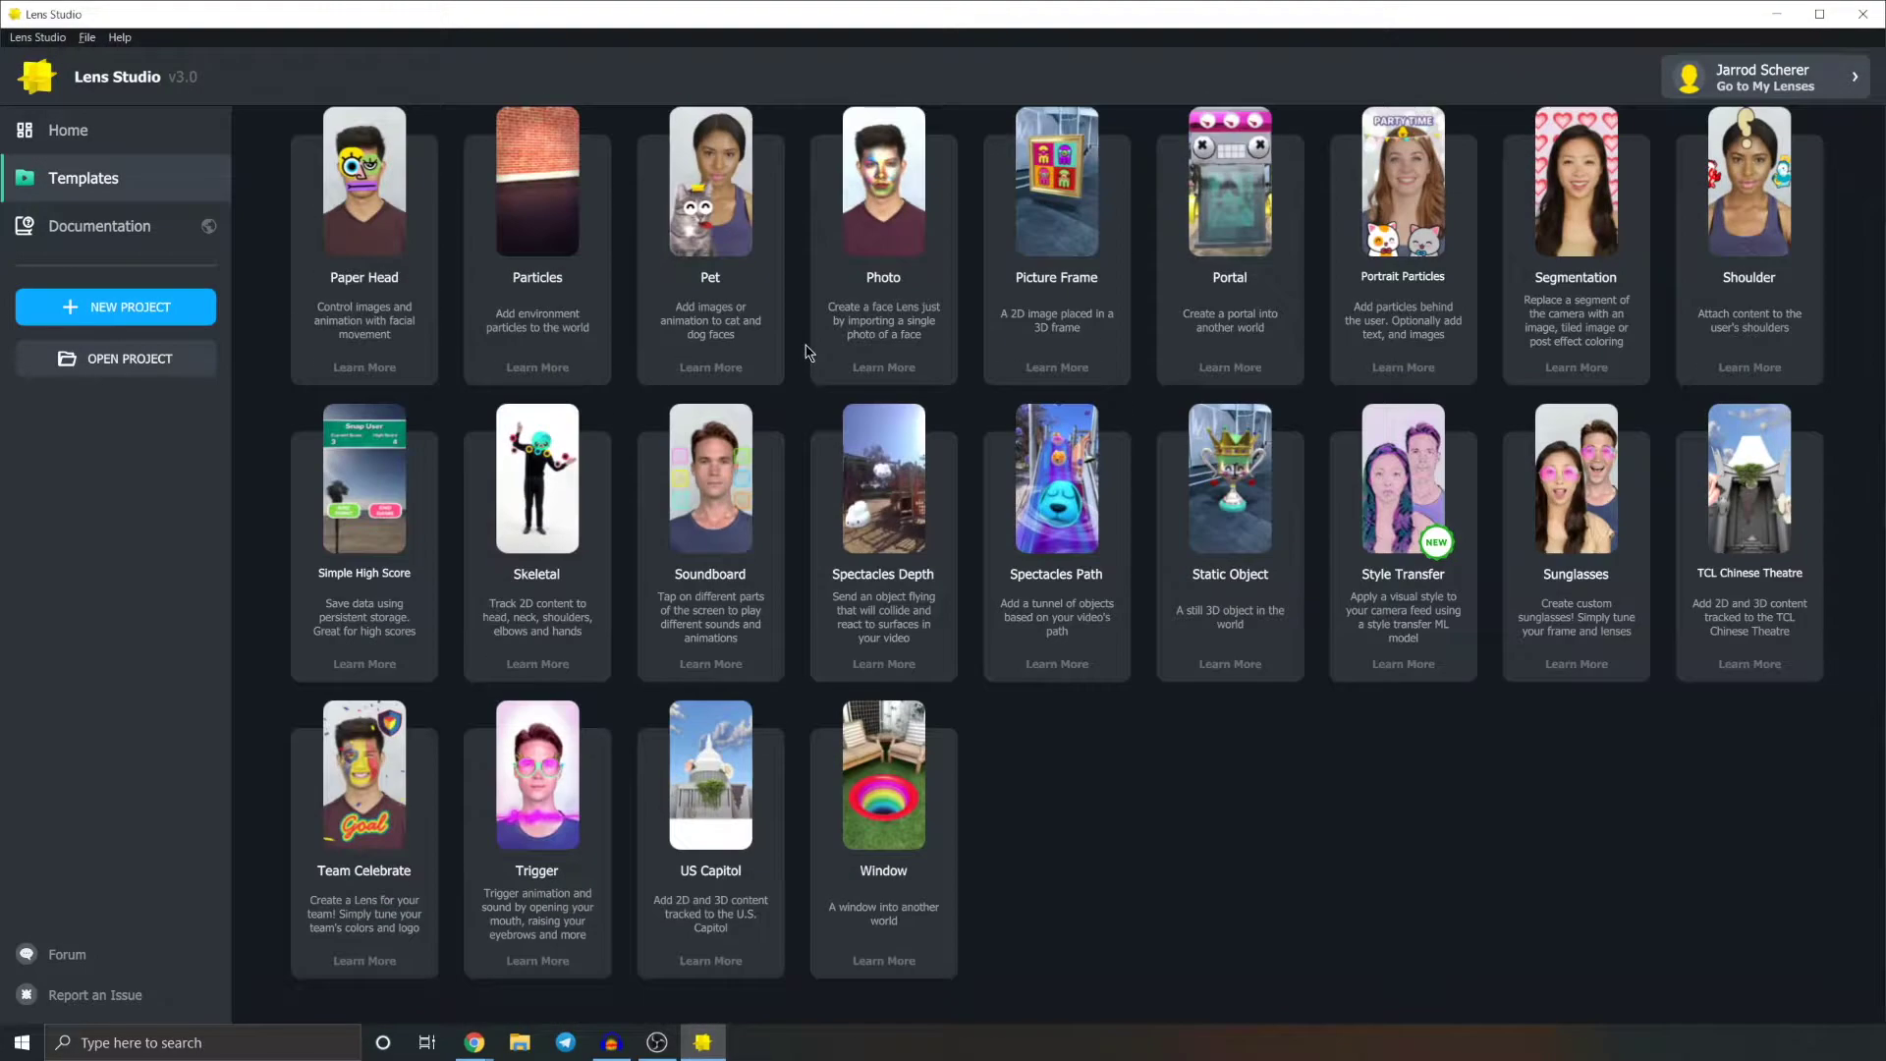
{"action": "scroll", "coordinate": [808, 351], "scroll_direction": "up", "scroll_amount": 6}
{"action": "scroll", "coordinate": [808, 352], "scroll_direction": "up", "scroll_amount": 2}
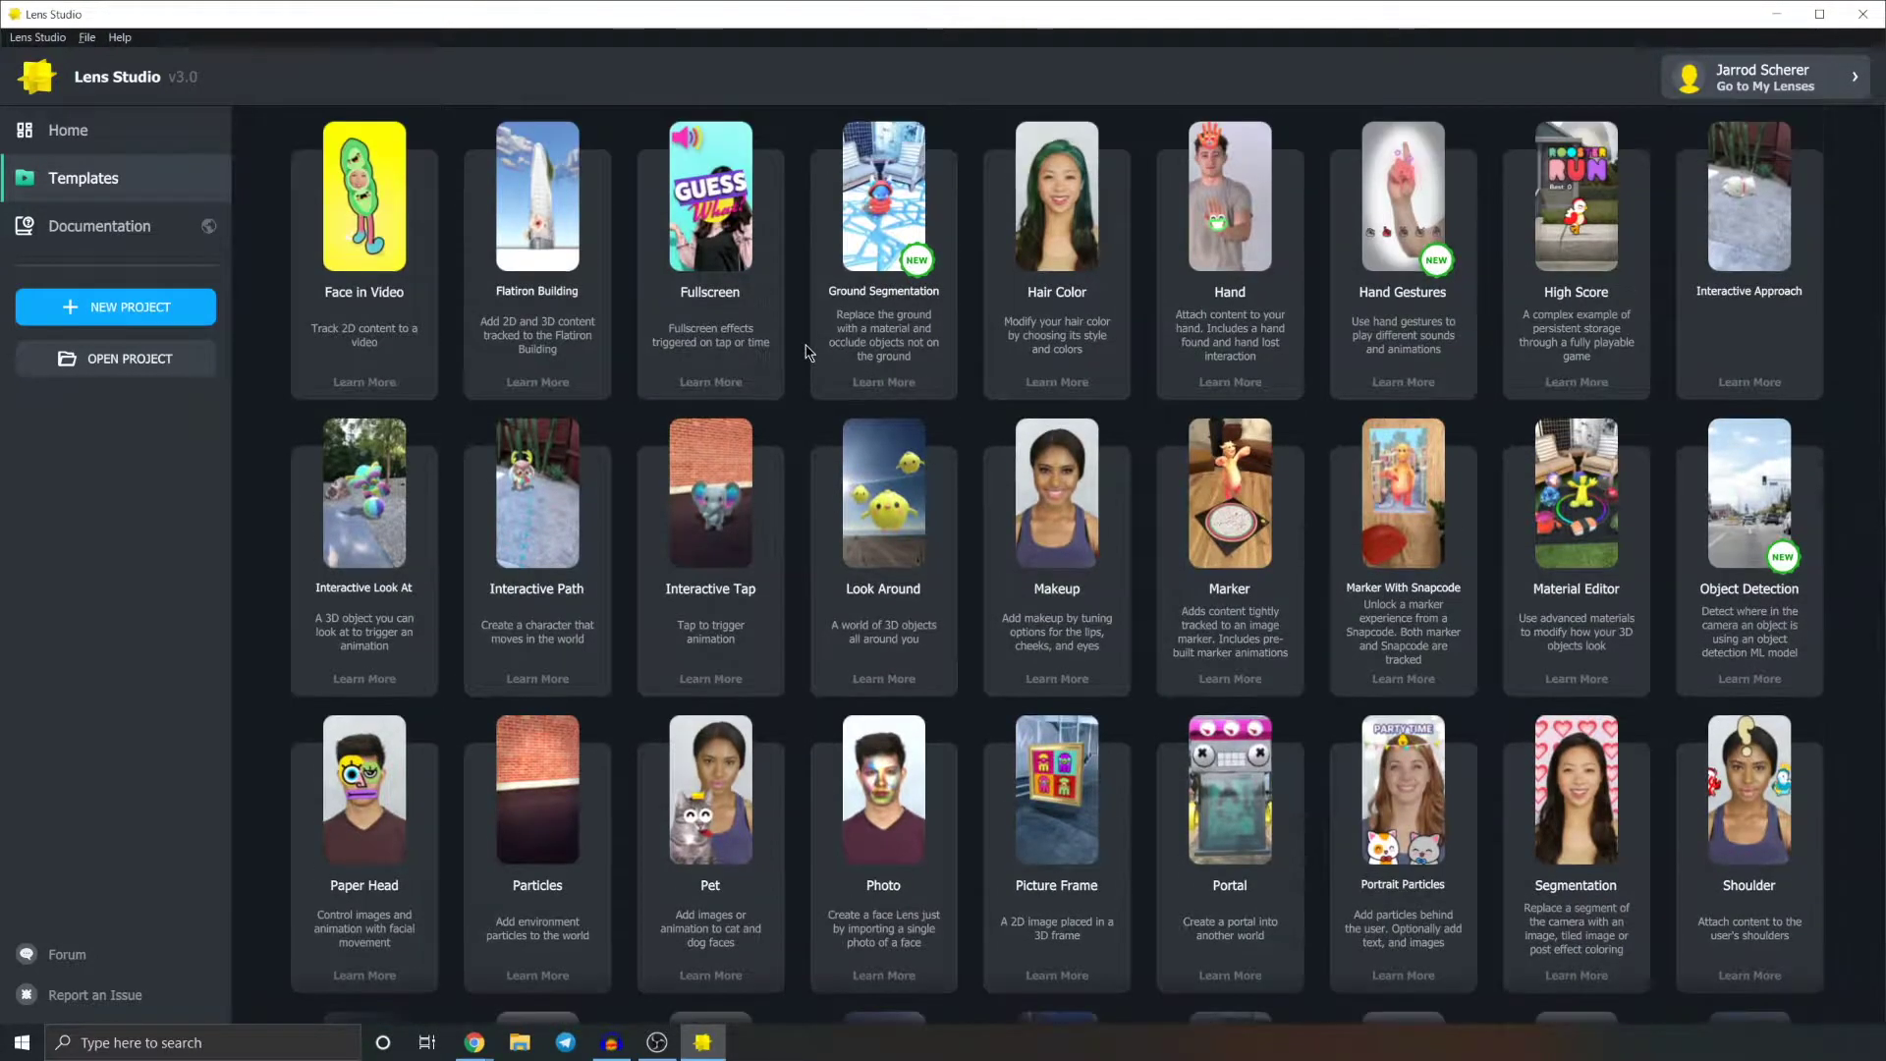
{"action": "scroll", "coordinate": [808, 352], "scroll_direction": "up", "scroll_amount": 5}
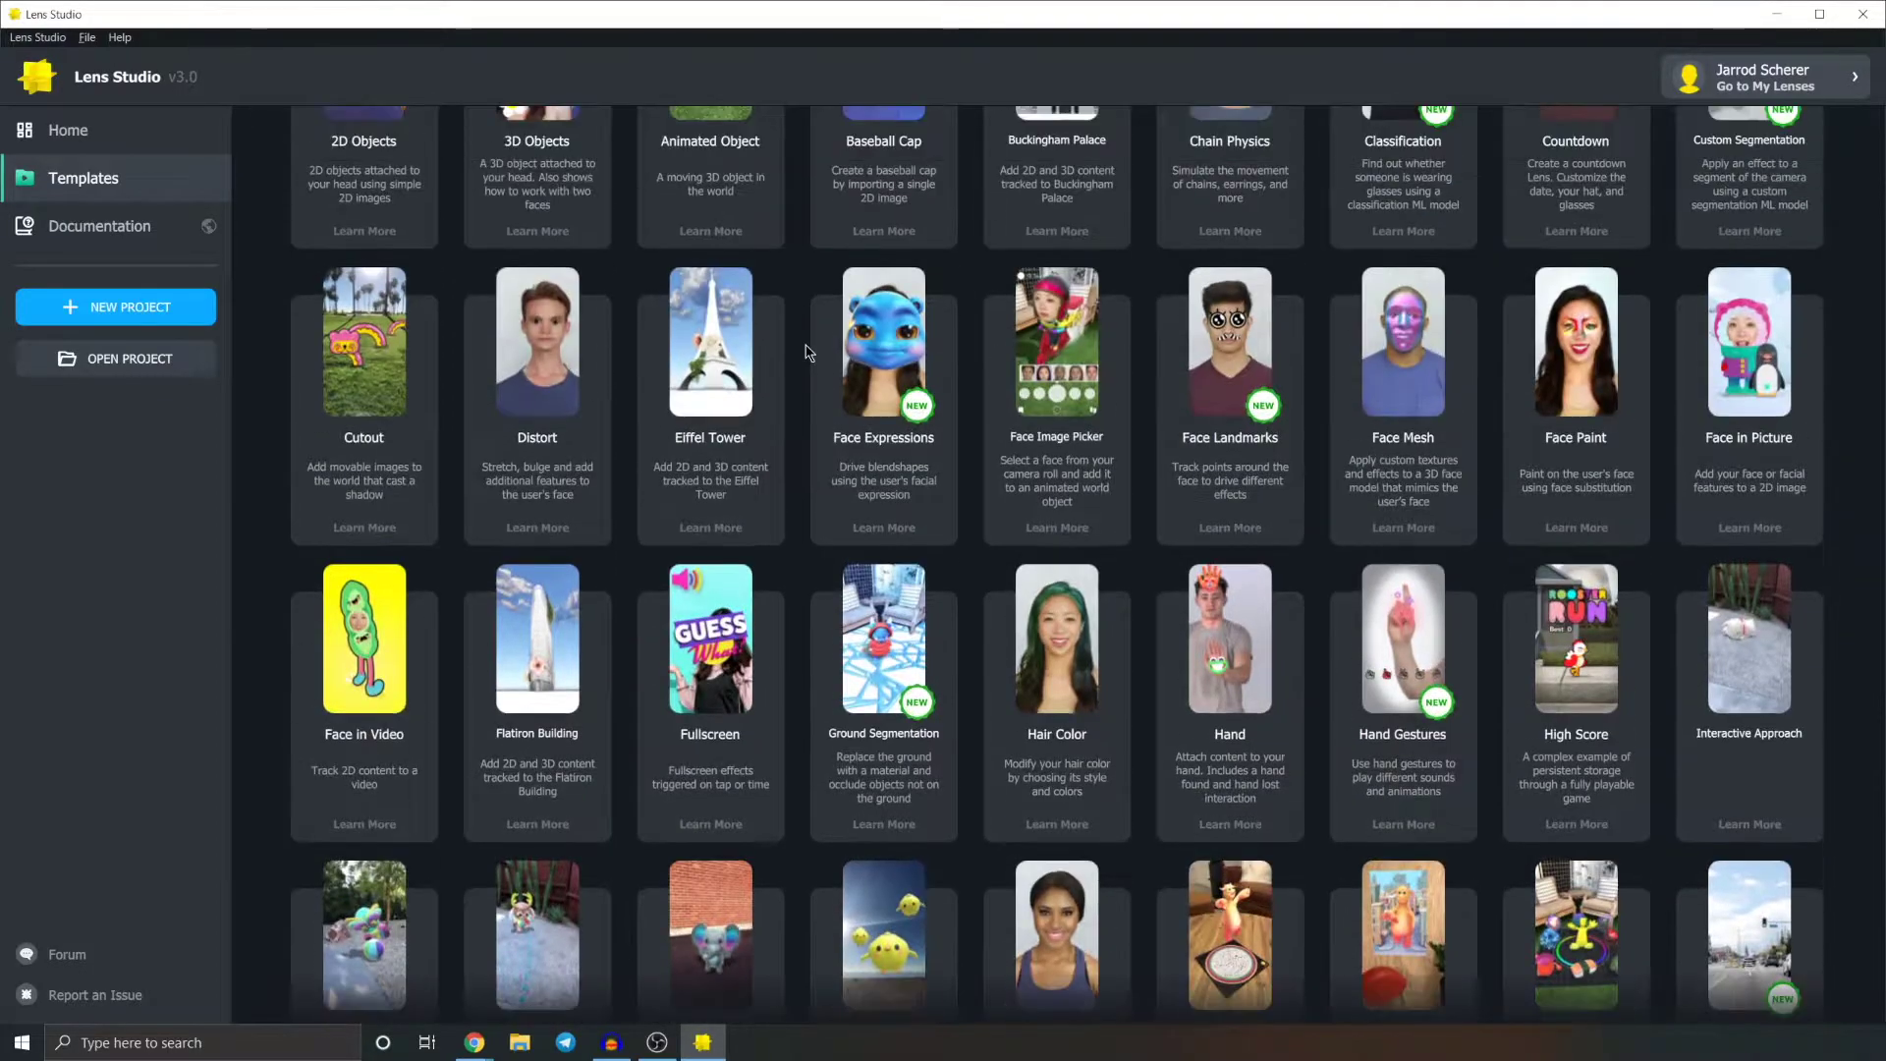
{"action": "scroll", "coordinate": [807, 351], "scroll_direction": "down", "scroll_amount": 3}
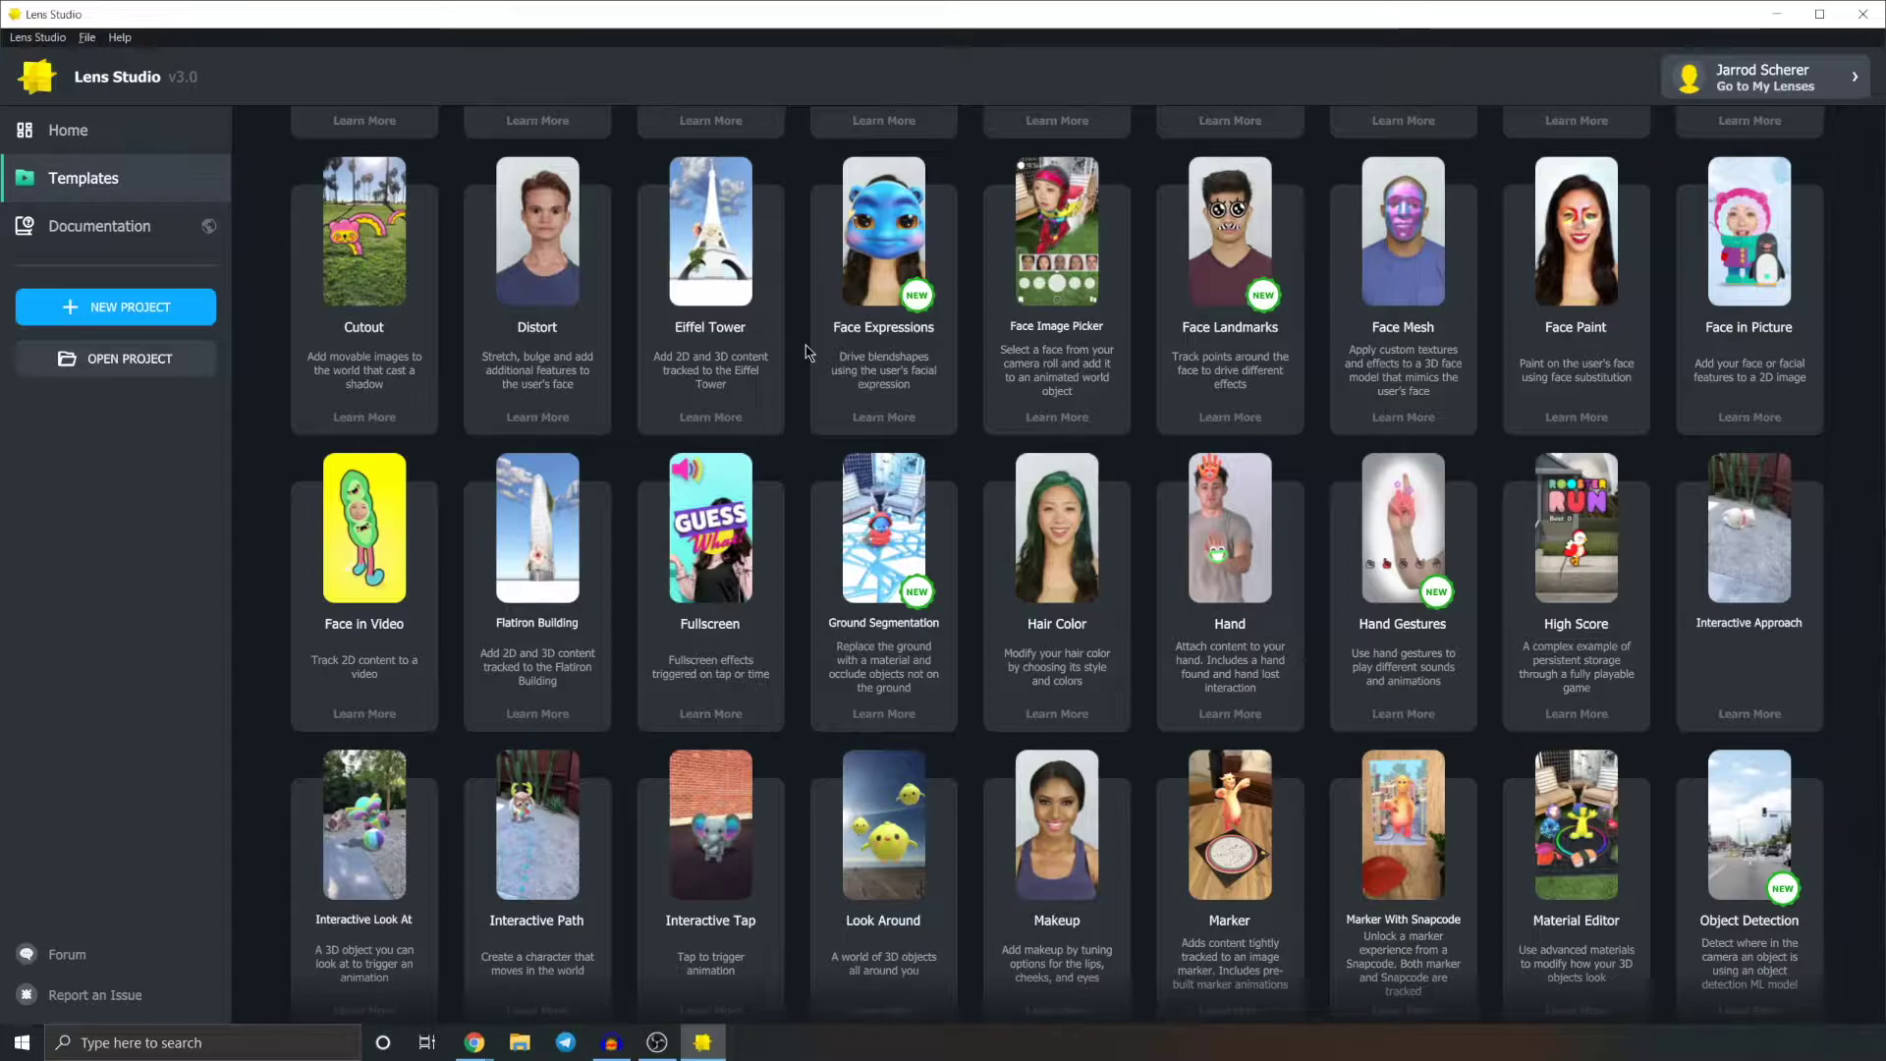
{"action": "scroll", "coordinate": [1288, 768], "scroll_direction": "down", "scroll_amount": 2}
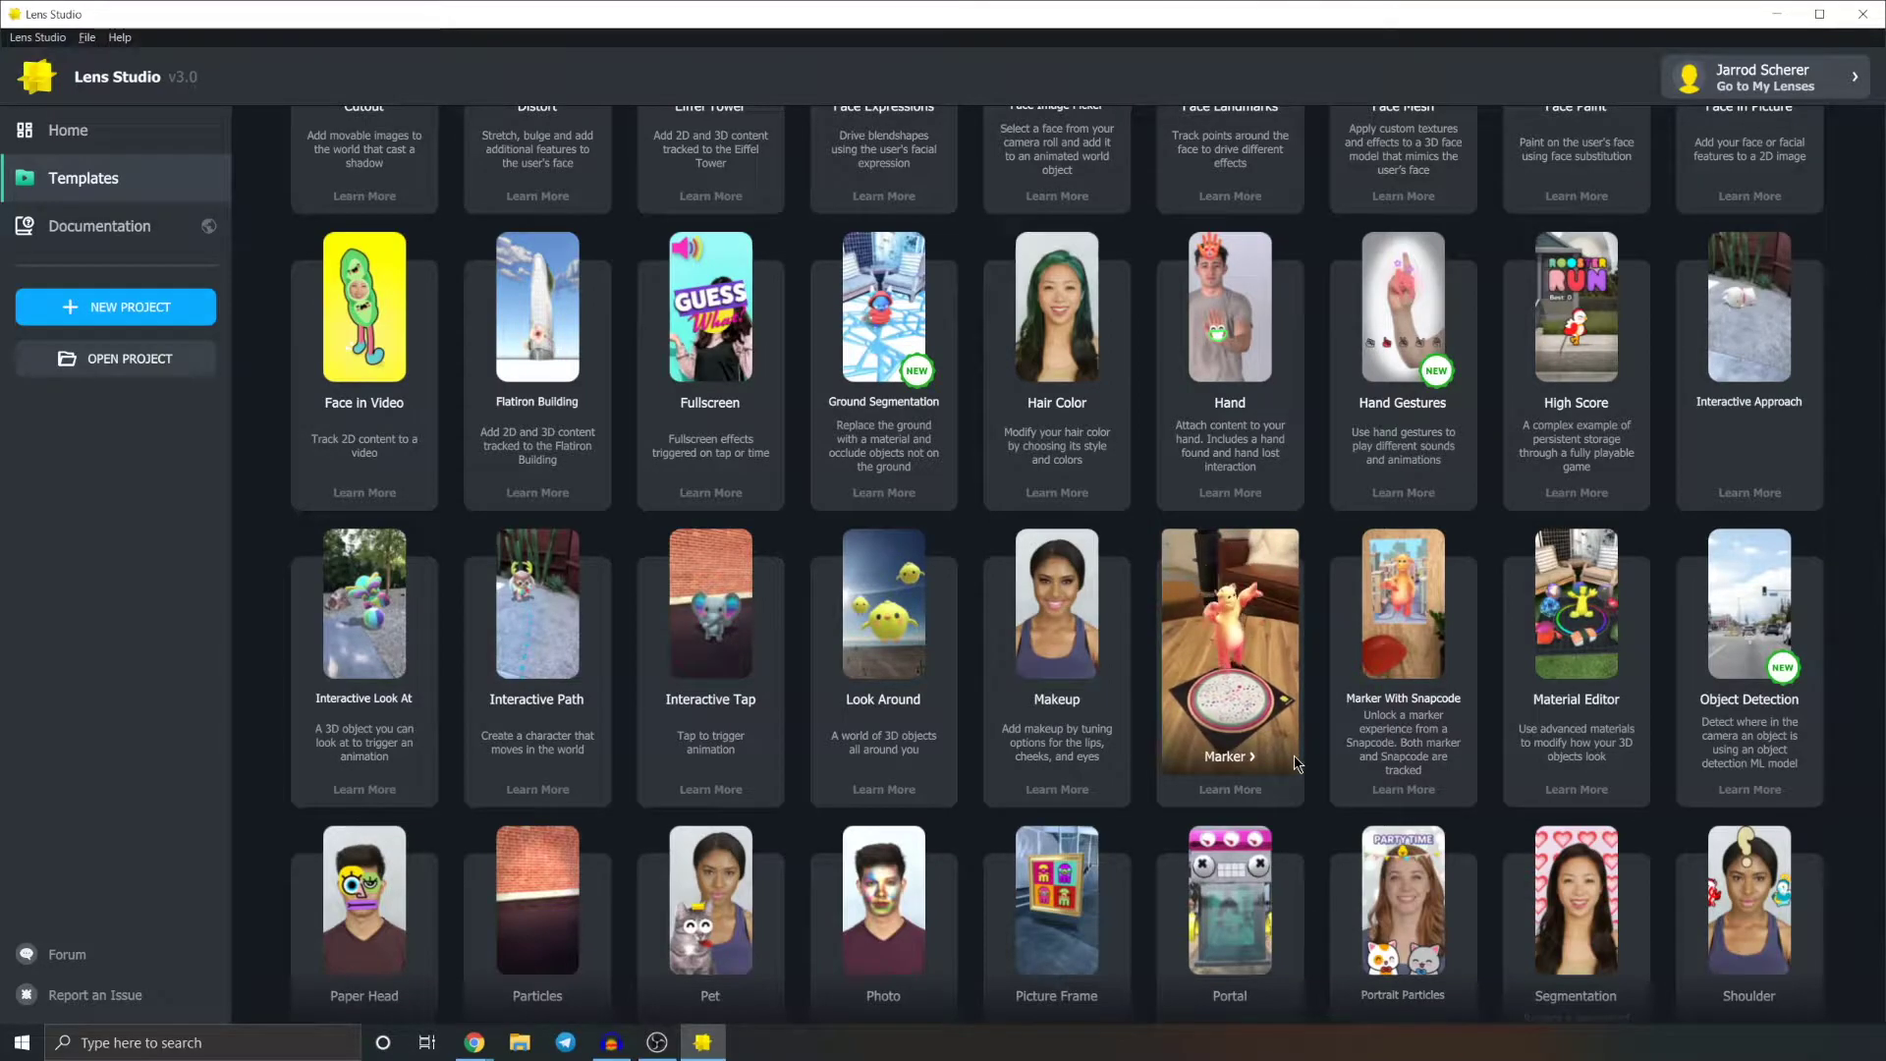
{"action": "left_click", "coordinate": [1252, 638]}
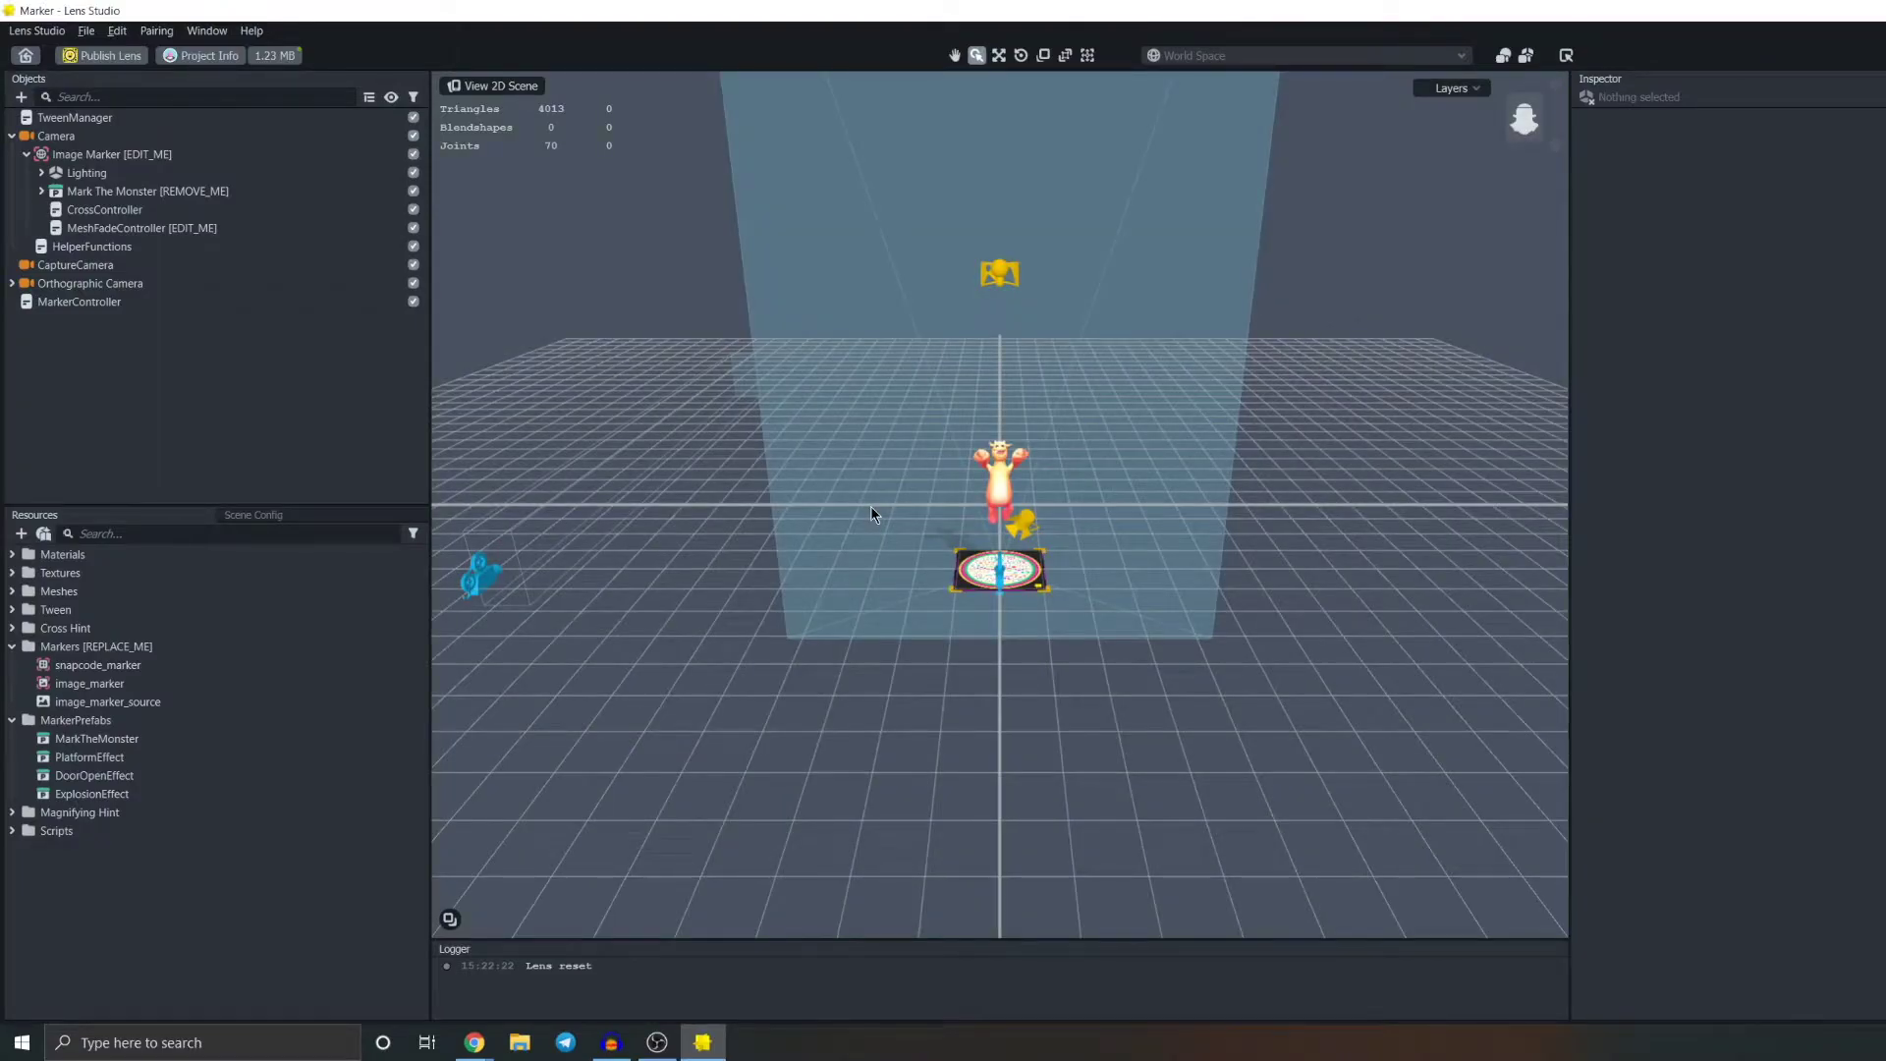
Step: Delete the Mark The Monster [REMOVE_ME] object from under the Image Marker
{"action": "left_click", "coordinate": [181, 190]}
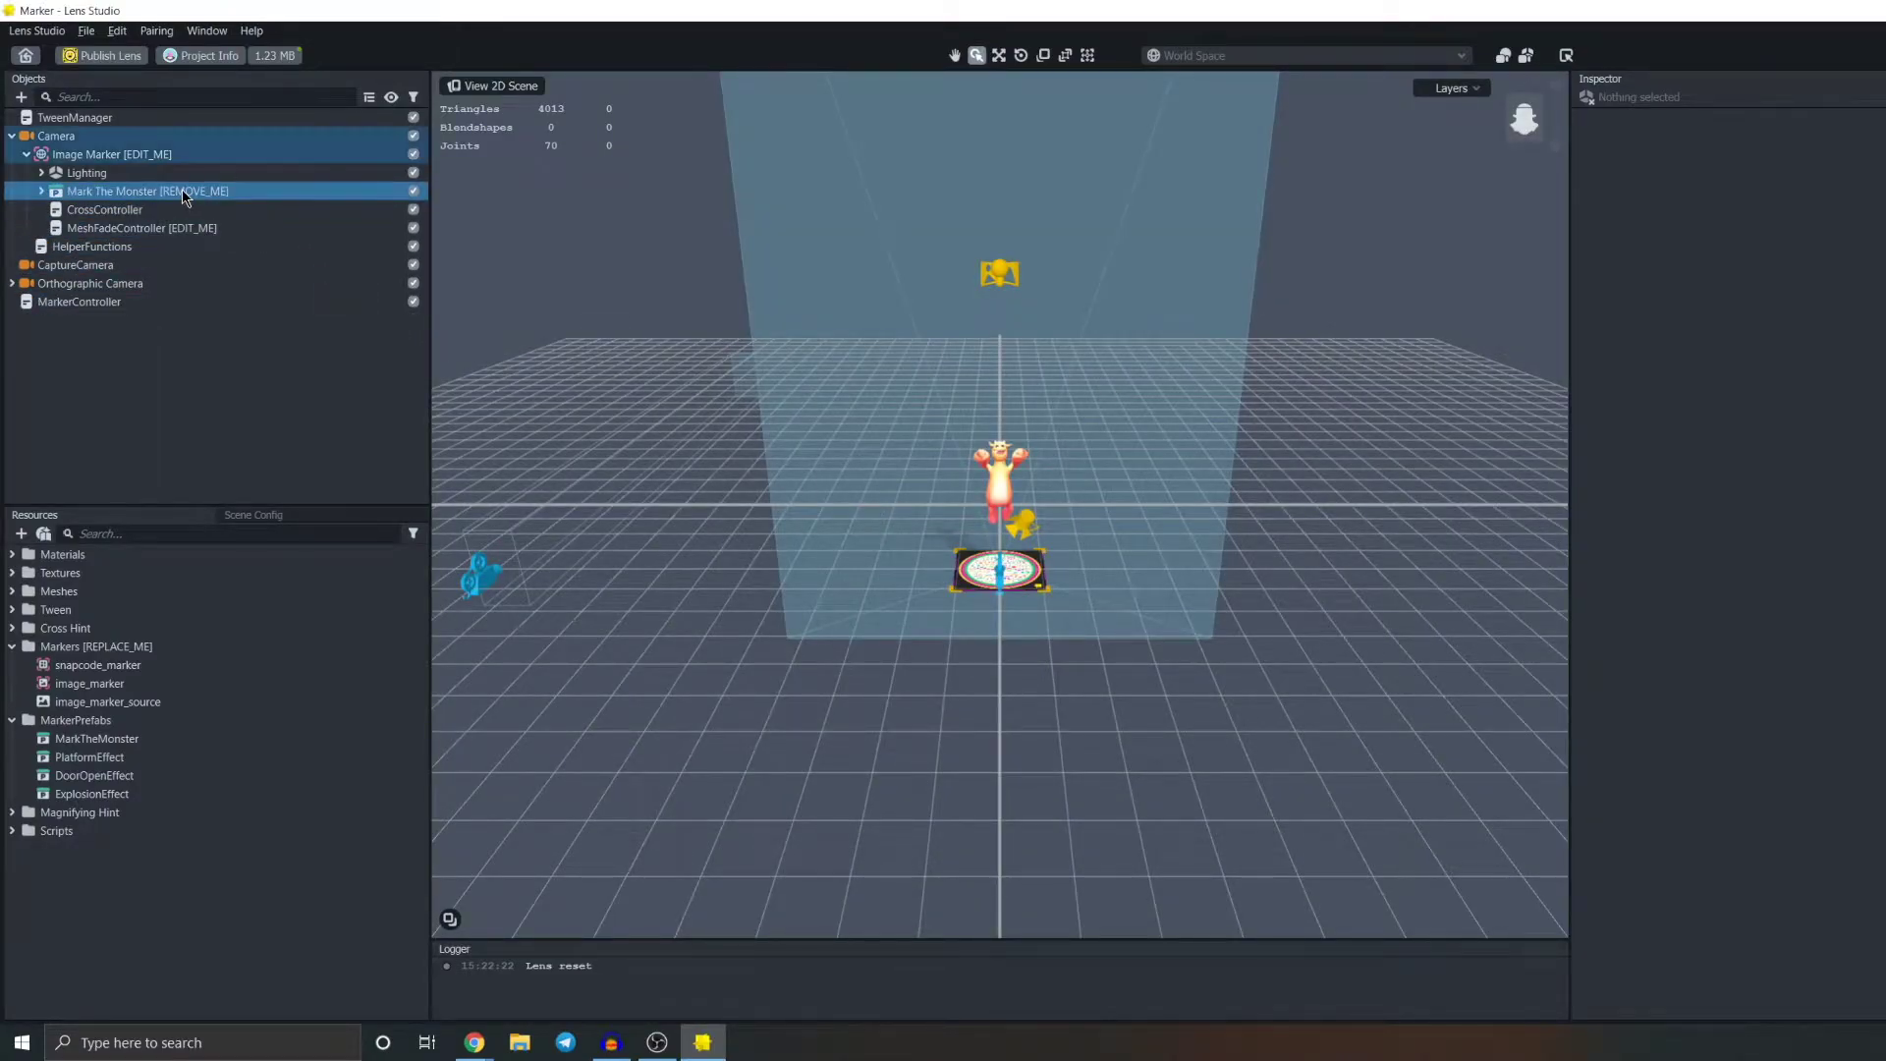
{"action": "right_click", "coordinate": [124, 196]}
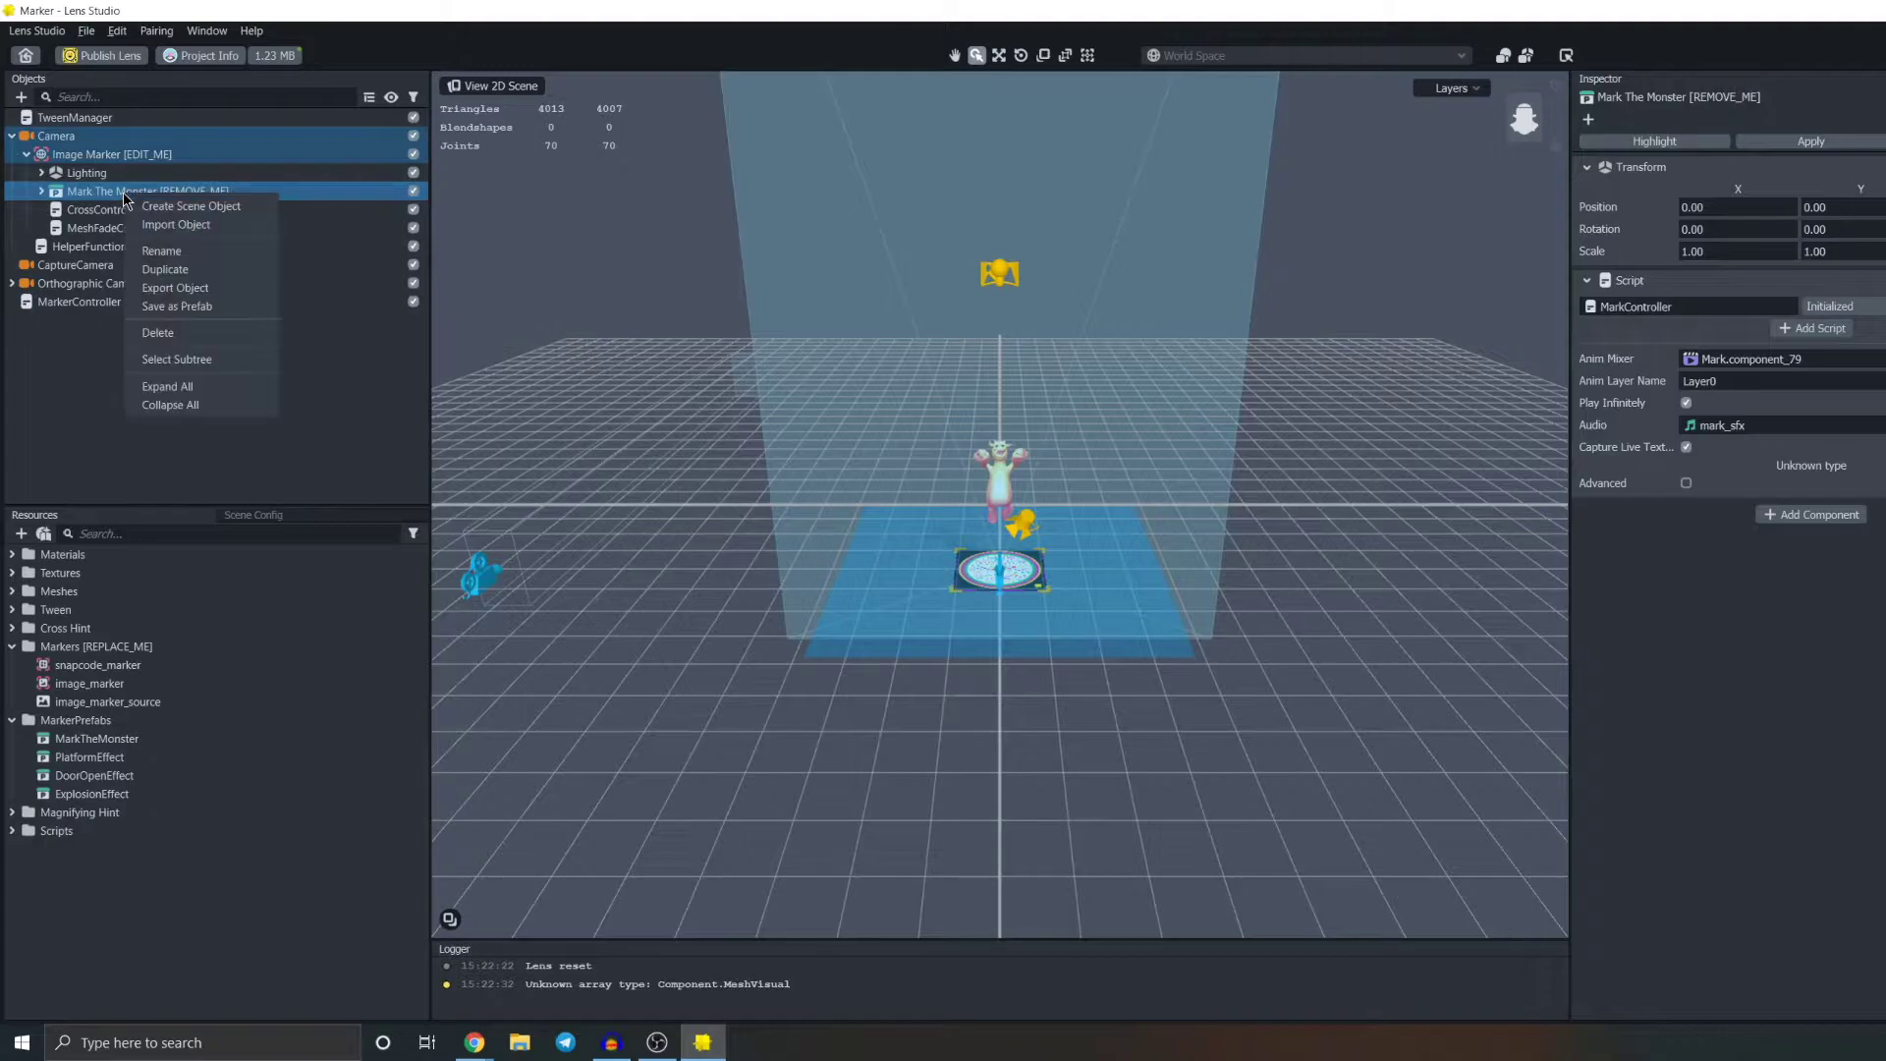
{"action": "left_click", "coordinate": [214, 340]}
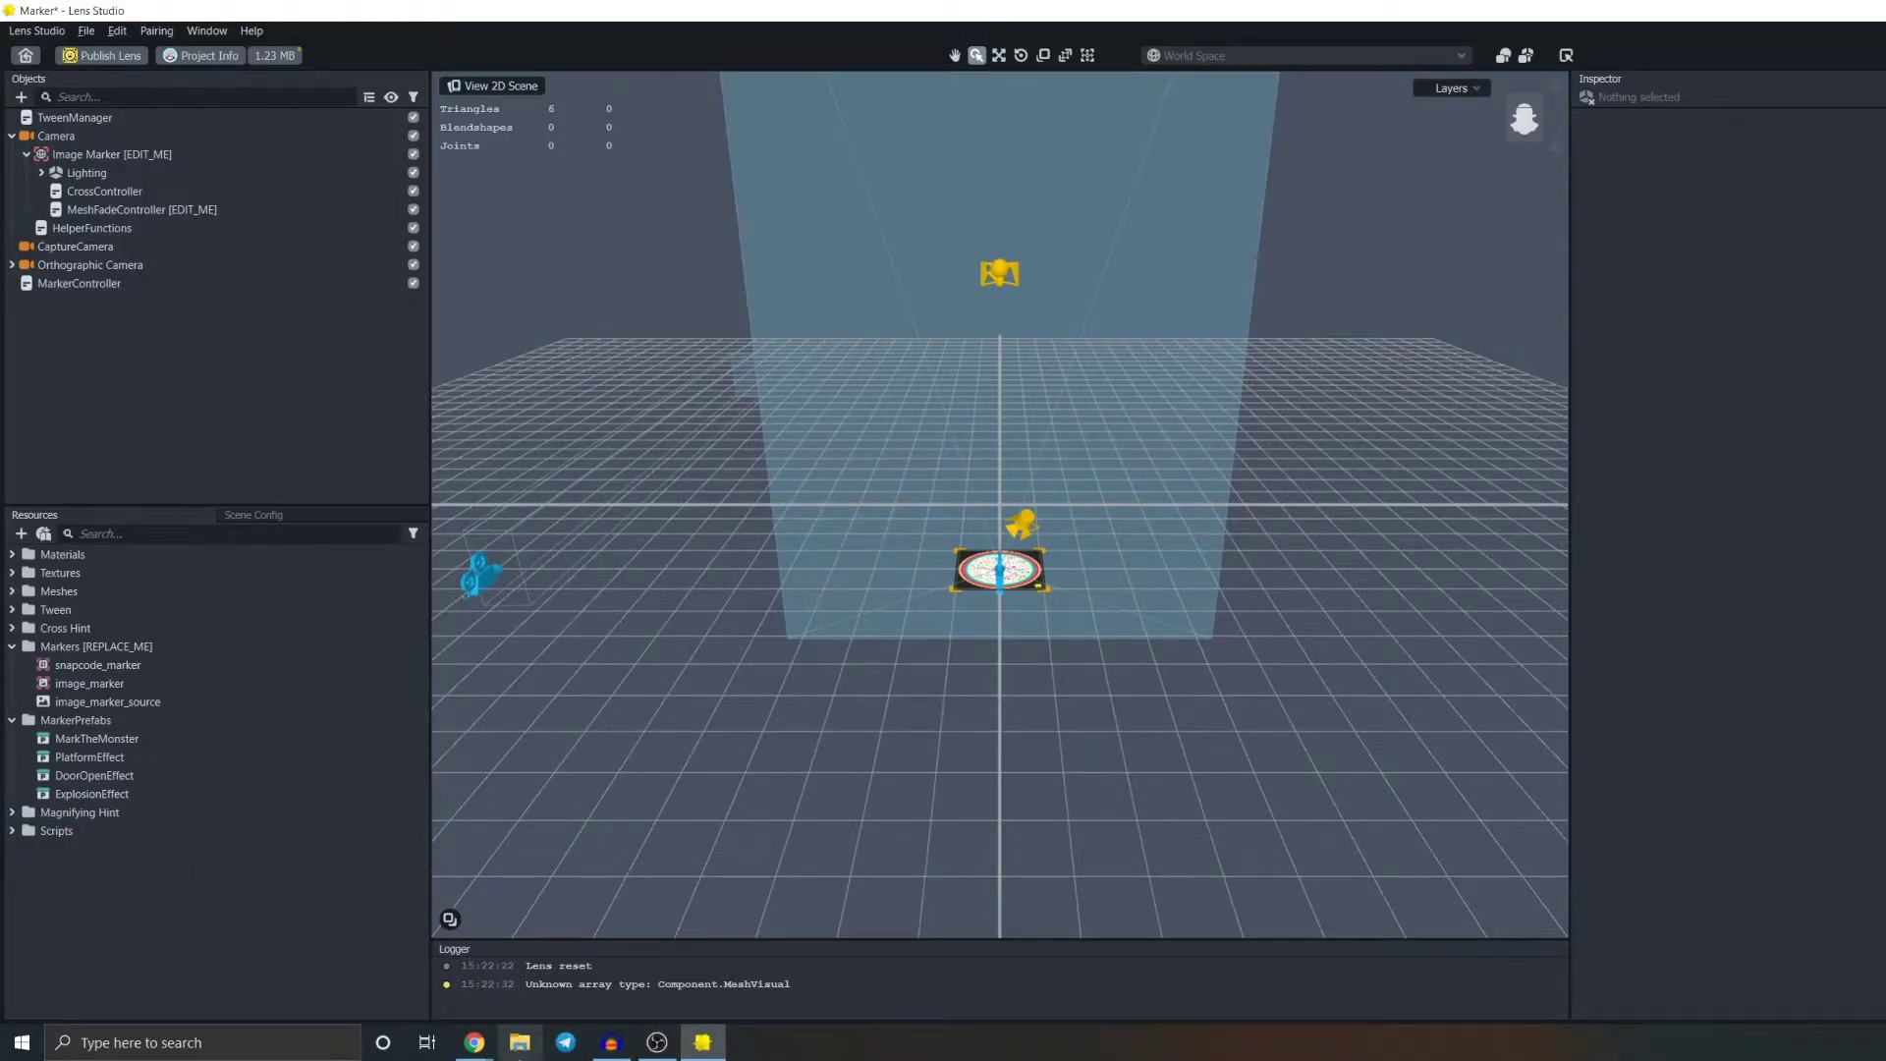
Step: Switch to File Explorer and open the snapchat folder on the Desktop
{"action": "right_click", "coordinate": [520, 1043]}
{"action": "left_click", "coordinate": [472, 972]}
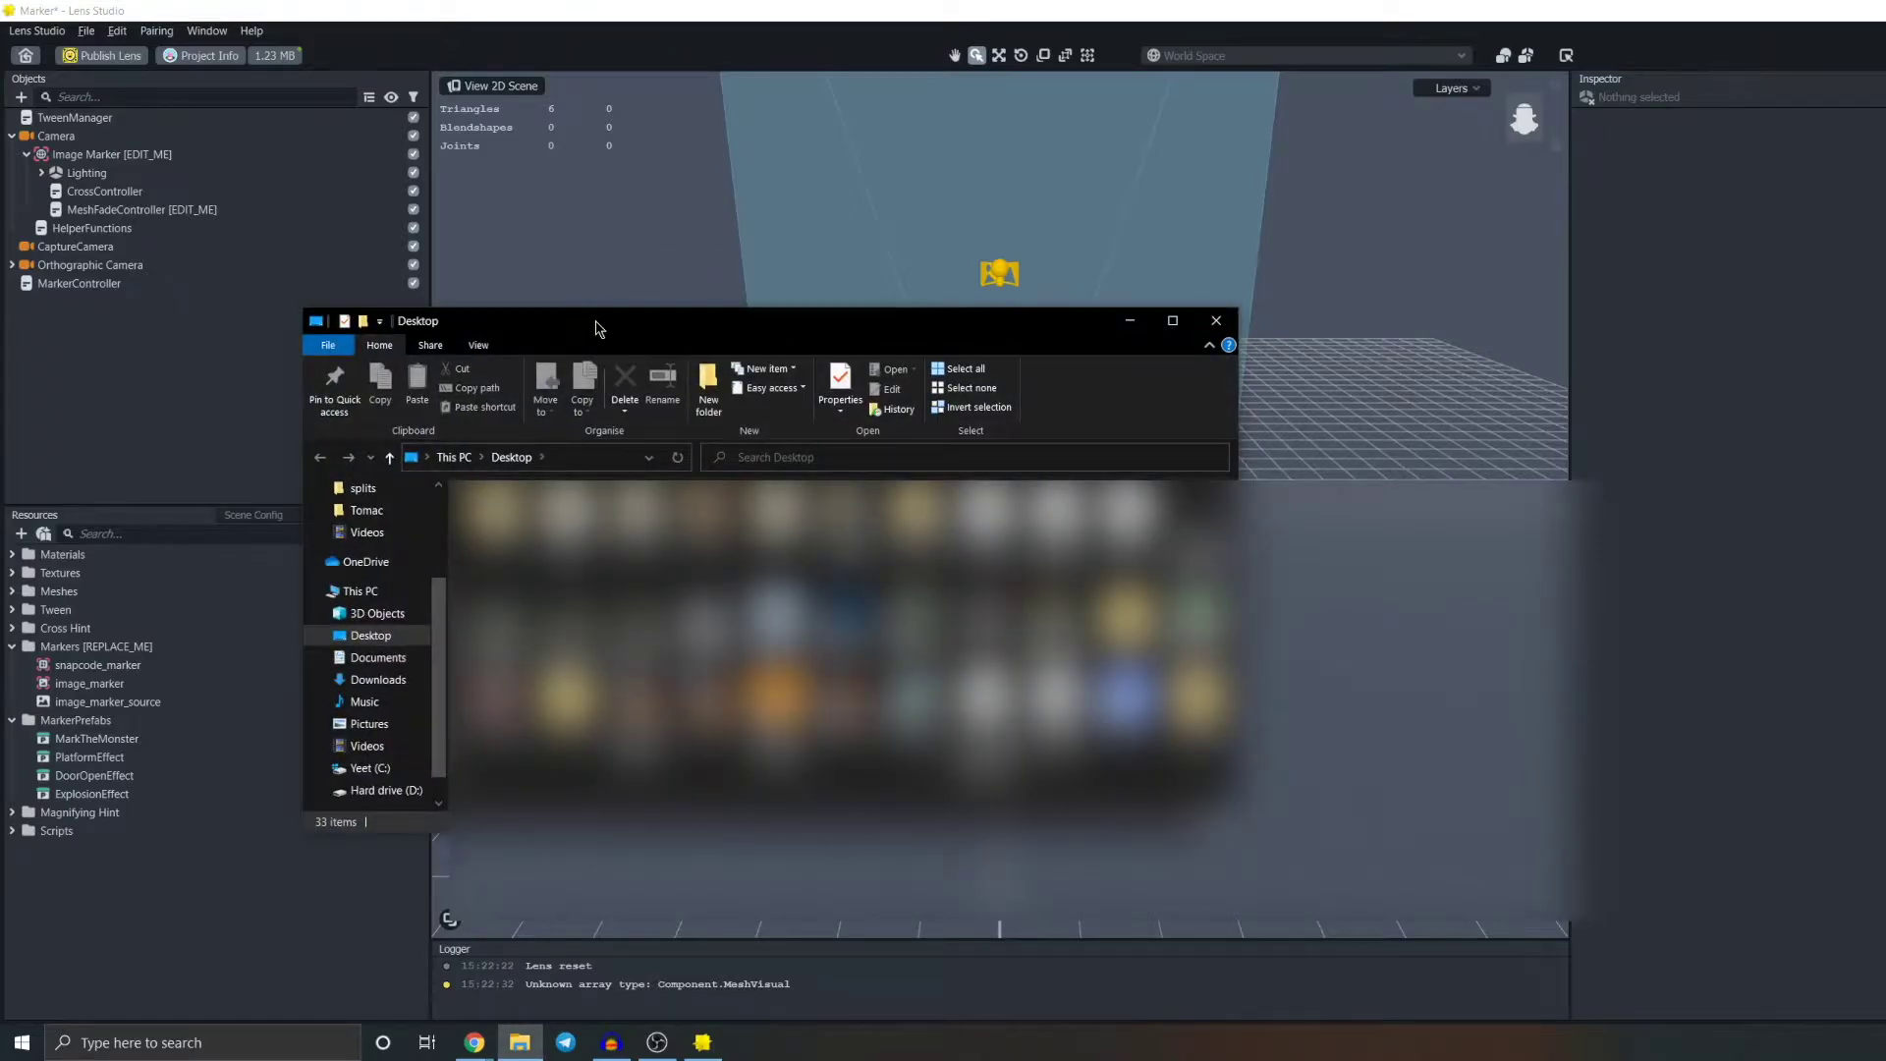
{"action": "left_click_drag", "start_coordinate": [599, 327], "coordinate": [951, 425]}
{"action": "right_click", "coordinate": [951, 426]}
{"action": "left_click_drag", "start_coordinate": [1163, 438], "coordinate": [1244, 442]}
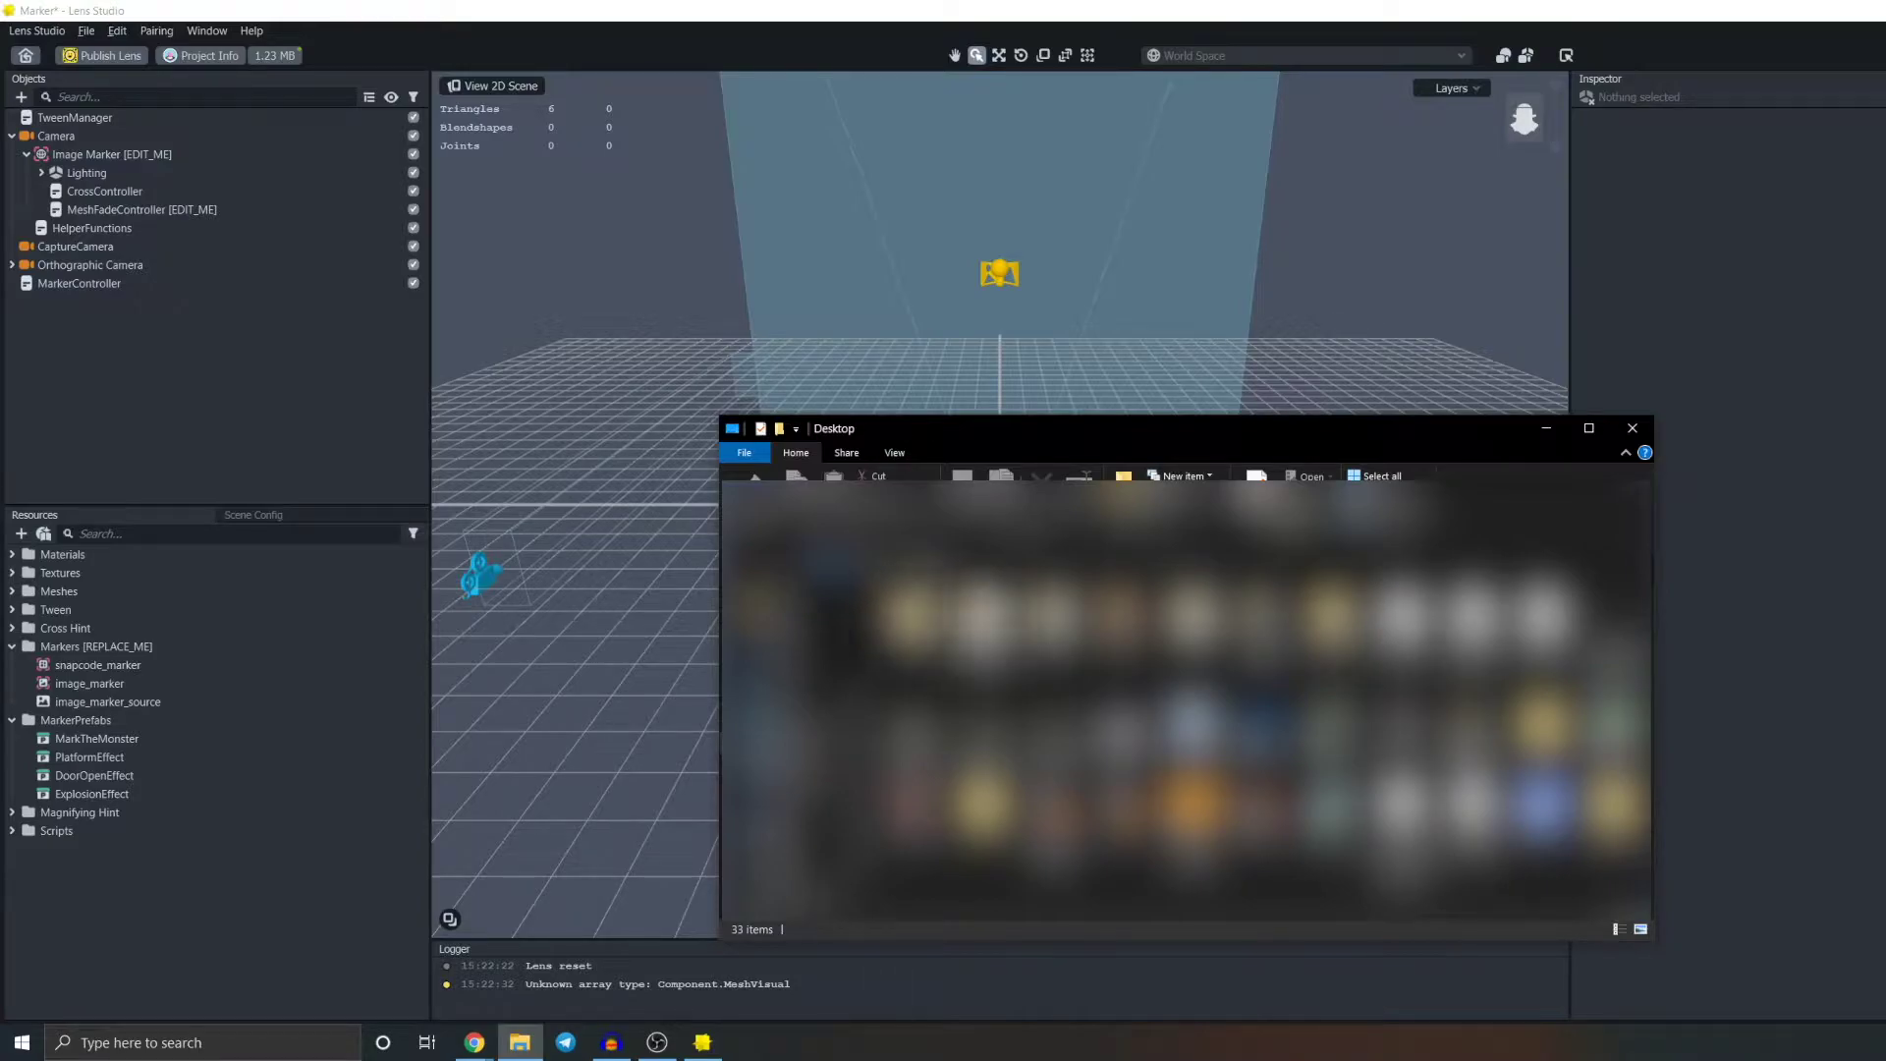
{"action": "left_click", "coordinate": [983, 628]}
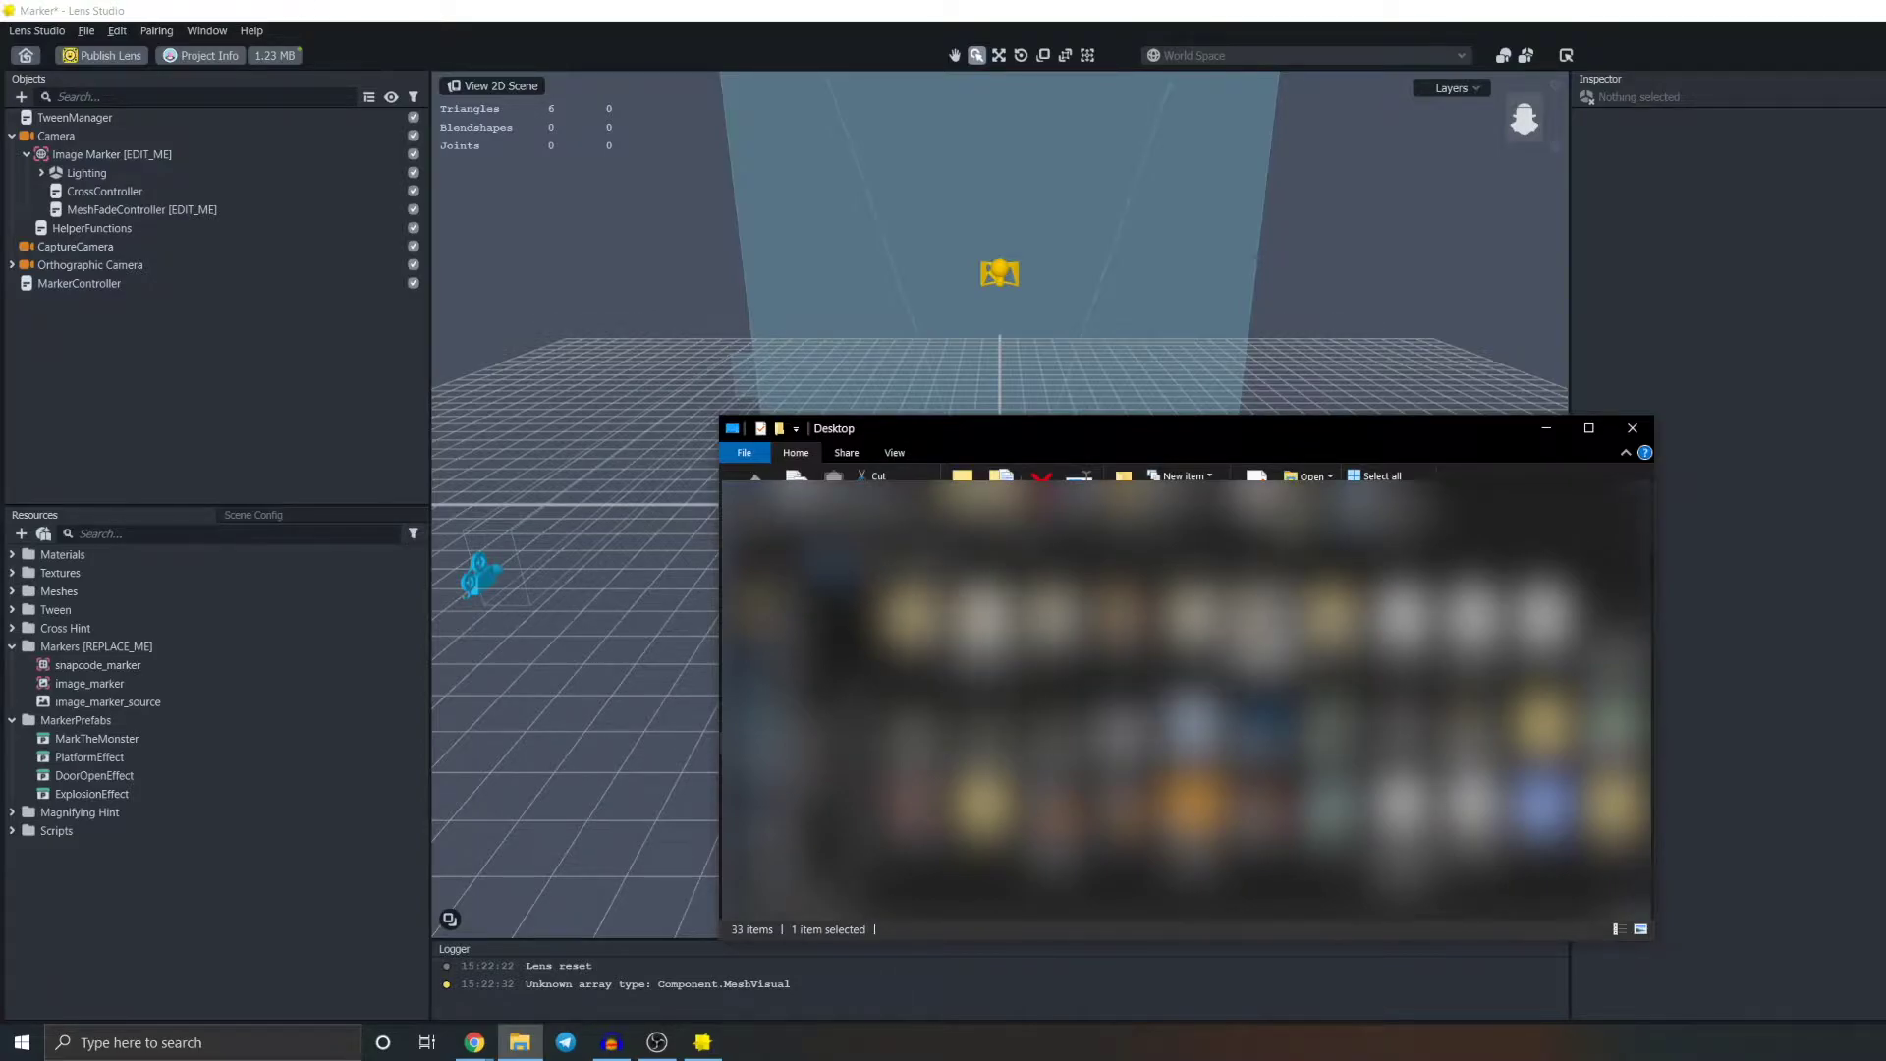
{"action": "double_click", "coordinate": [1262, 629]}
{"action": "left_click_drag", "start_coordinate": [1262, 448], "coordinate": [1139, 279]}
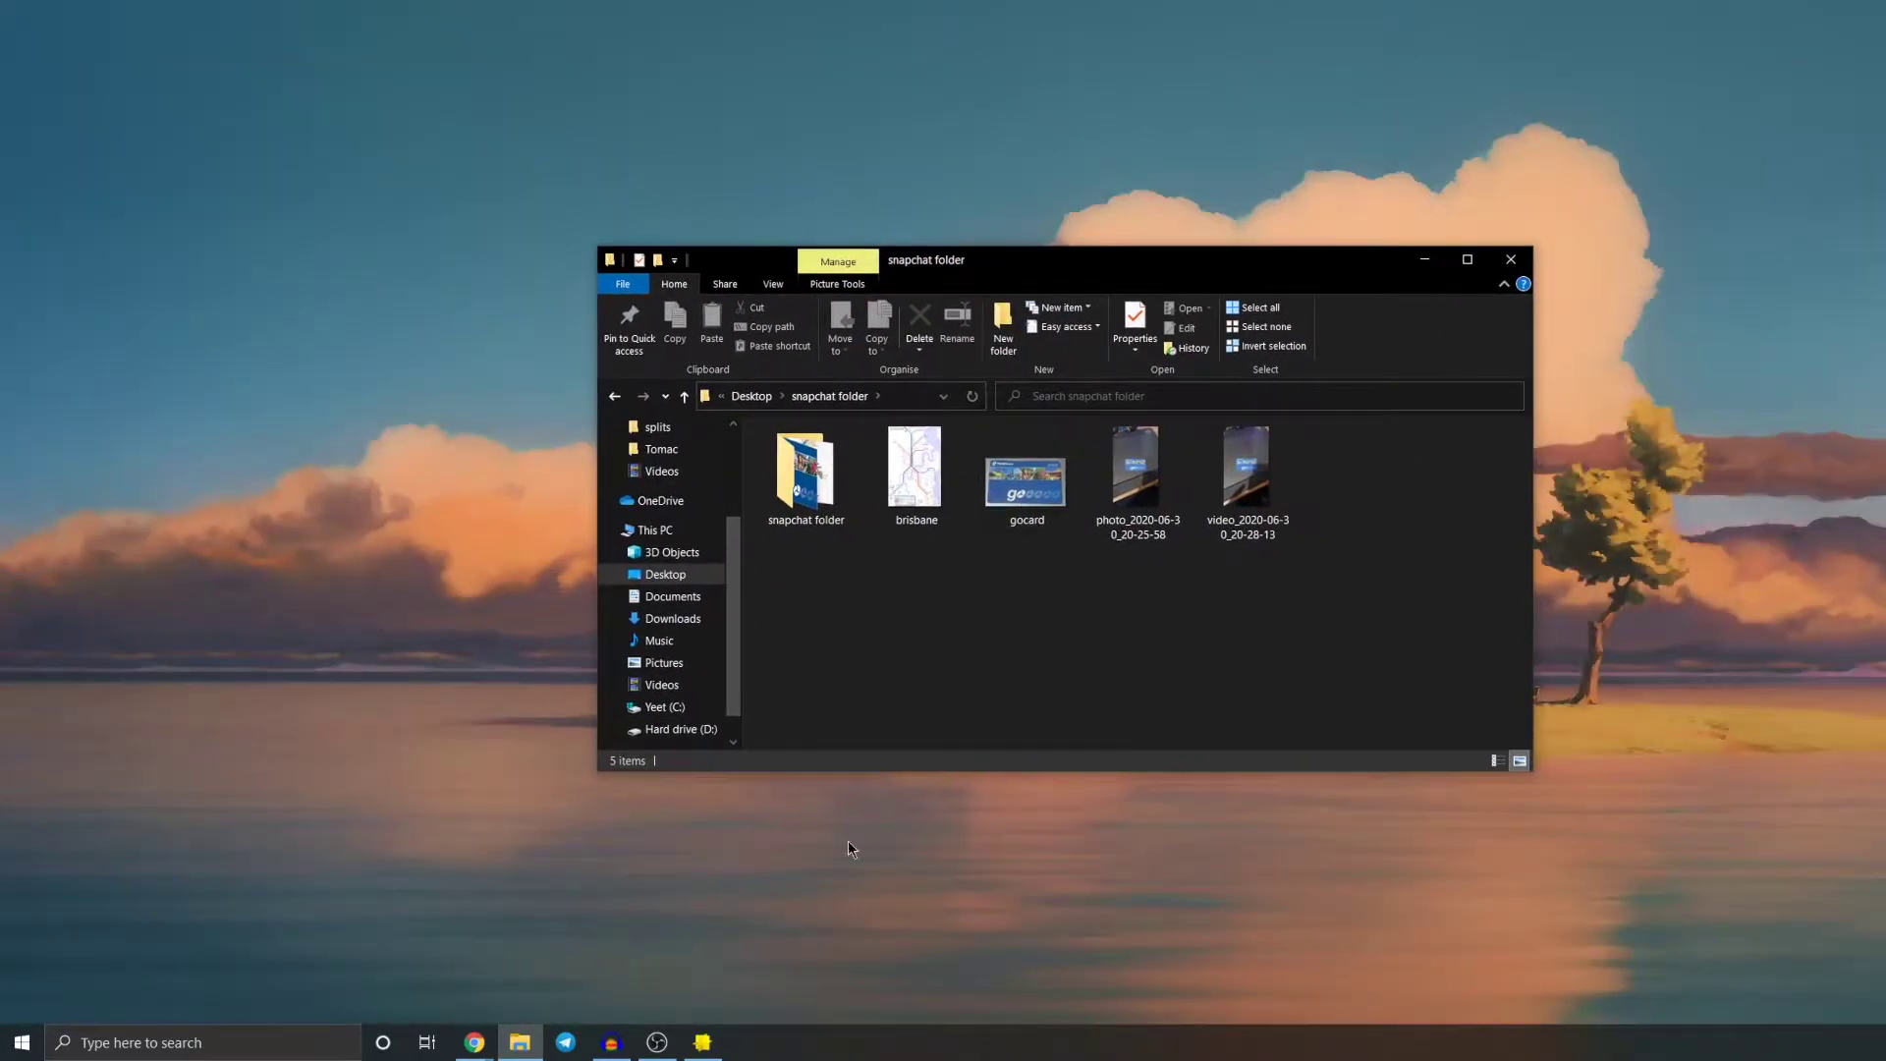
Step: Bring the Lens Studio project back and place the snapchat folder window in front of it
{"action": "left_click", "coordinate": [702, 1042]}
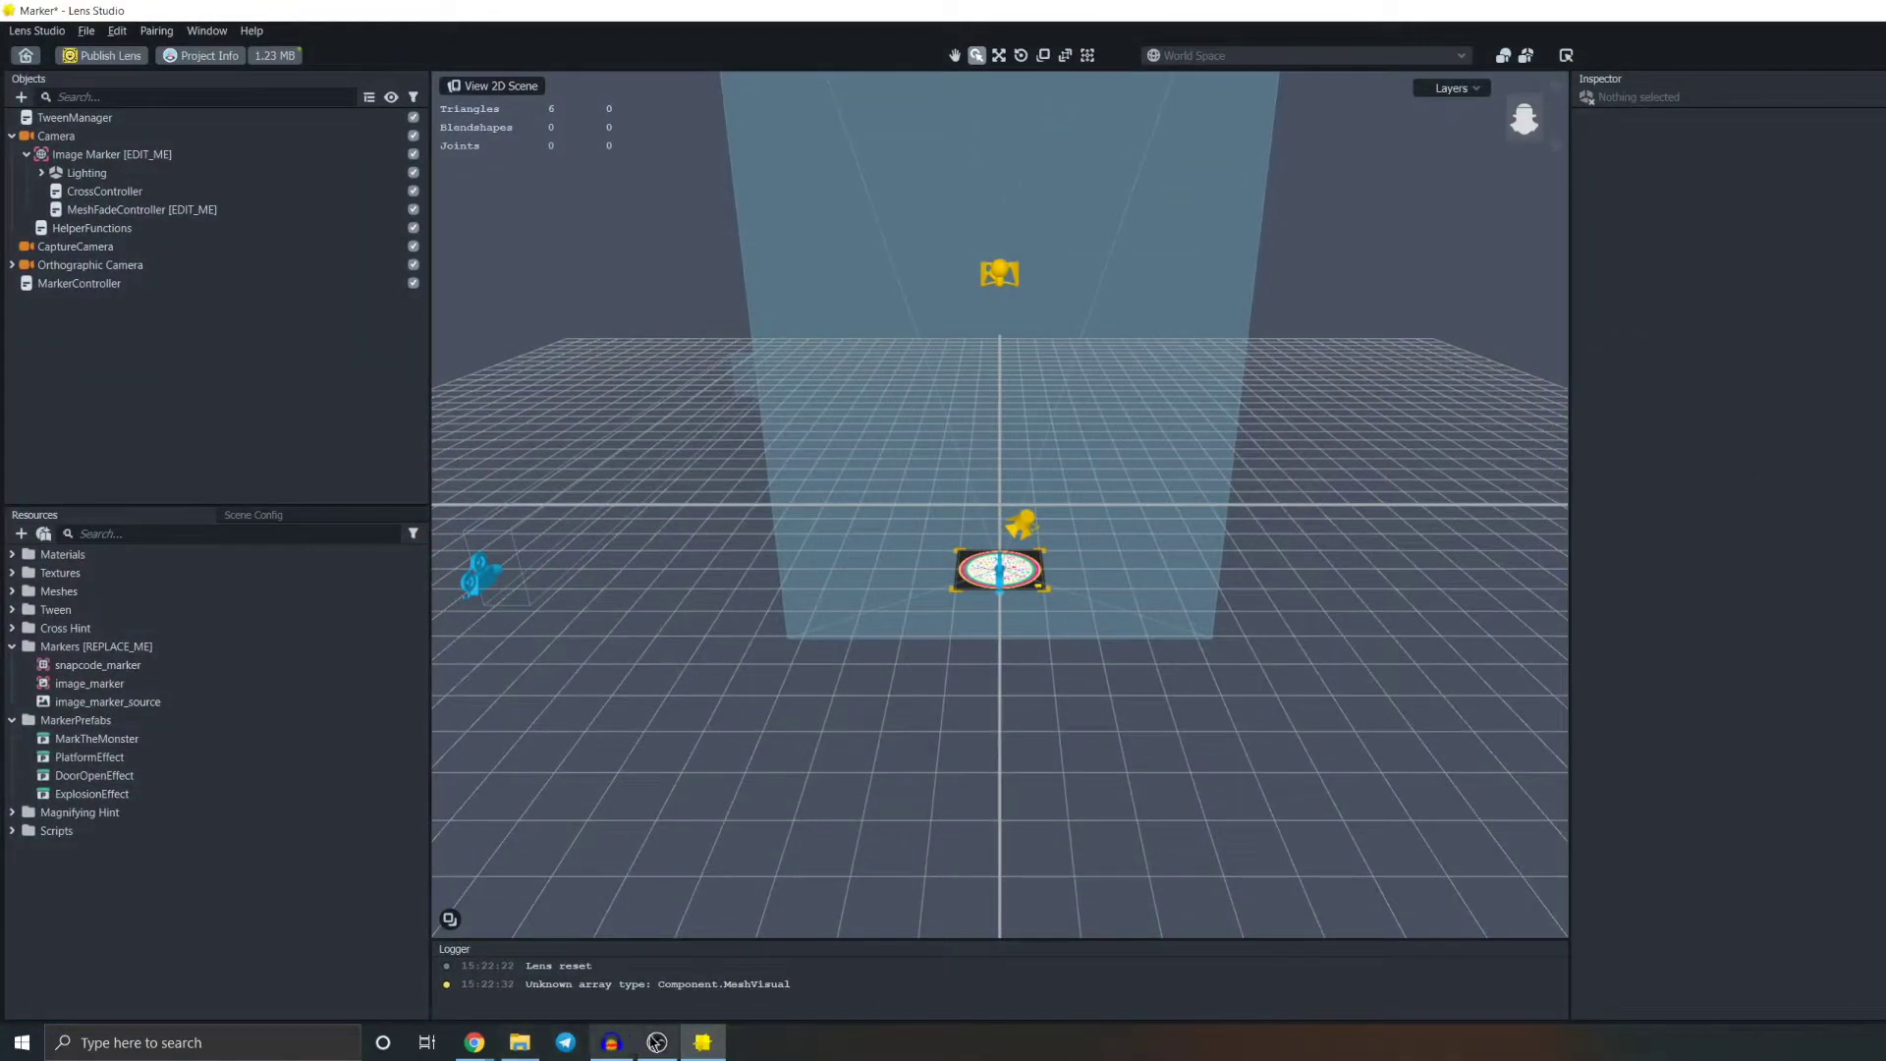
{"action": "left_click", "coordinate": [519, 1042]}
{"action": "left_click", "coordinate": [550, 977]}
{"action": "left_click", "coordinate": [606, 1049]}
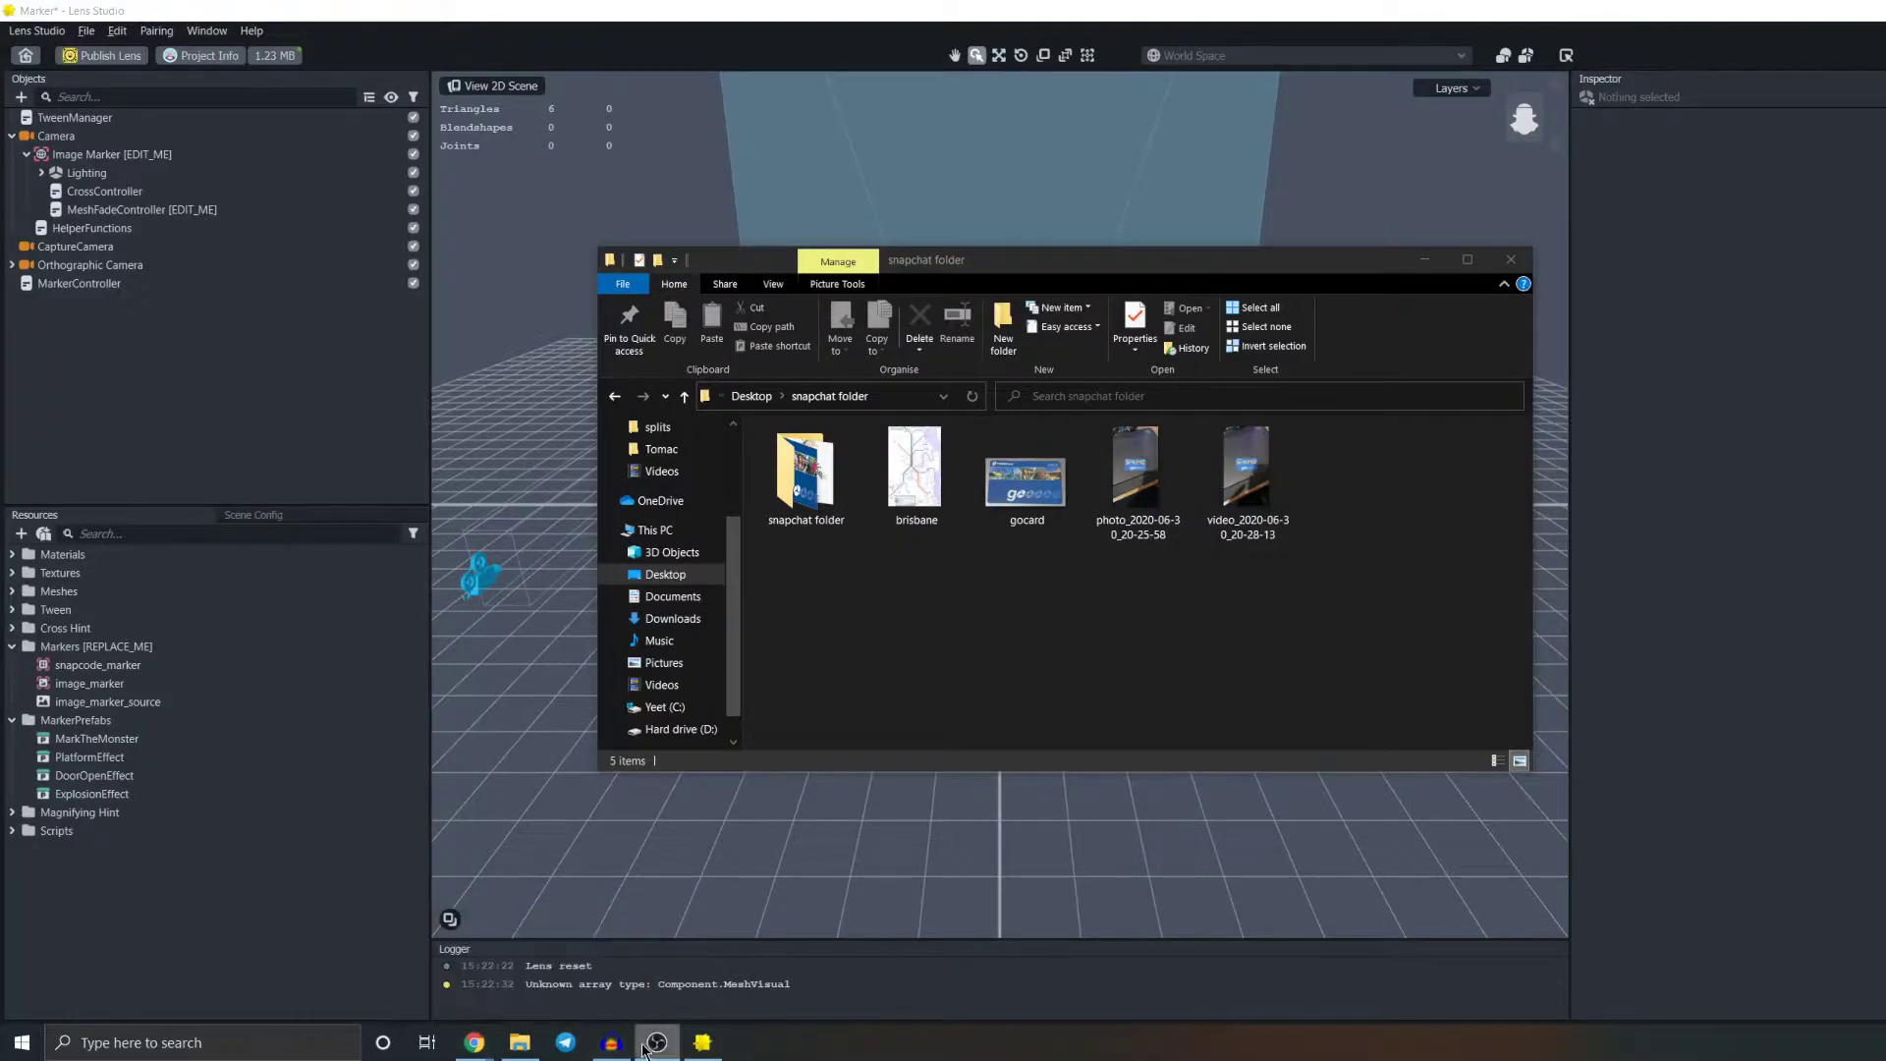
{"action": "left_click_drag", "start_coordinate": [1078, 264], "coordinate": [1105, 279]}
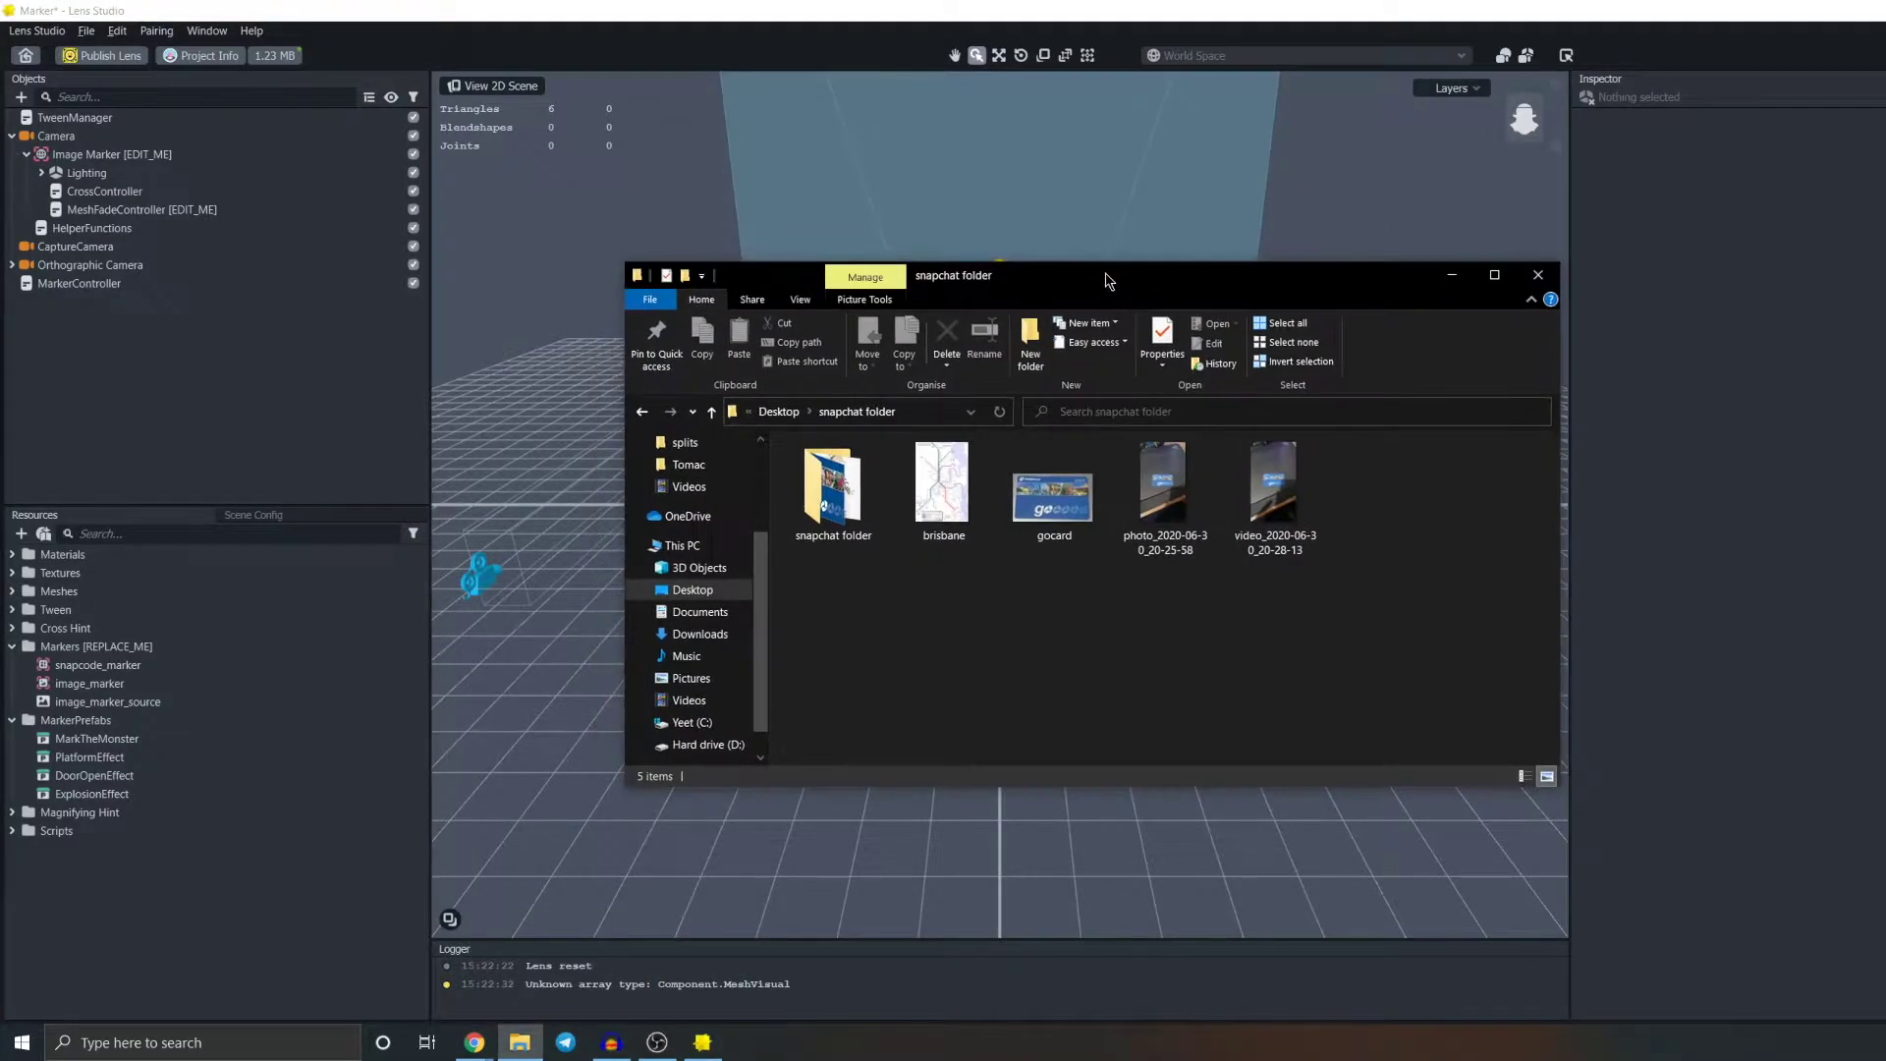
Step: Open the nested snapchat folder and view the adult go card.png image
{"action": "double_click", "coordinate": [865, 513]}
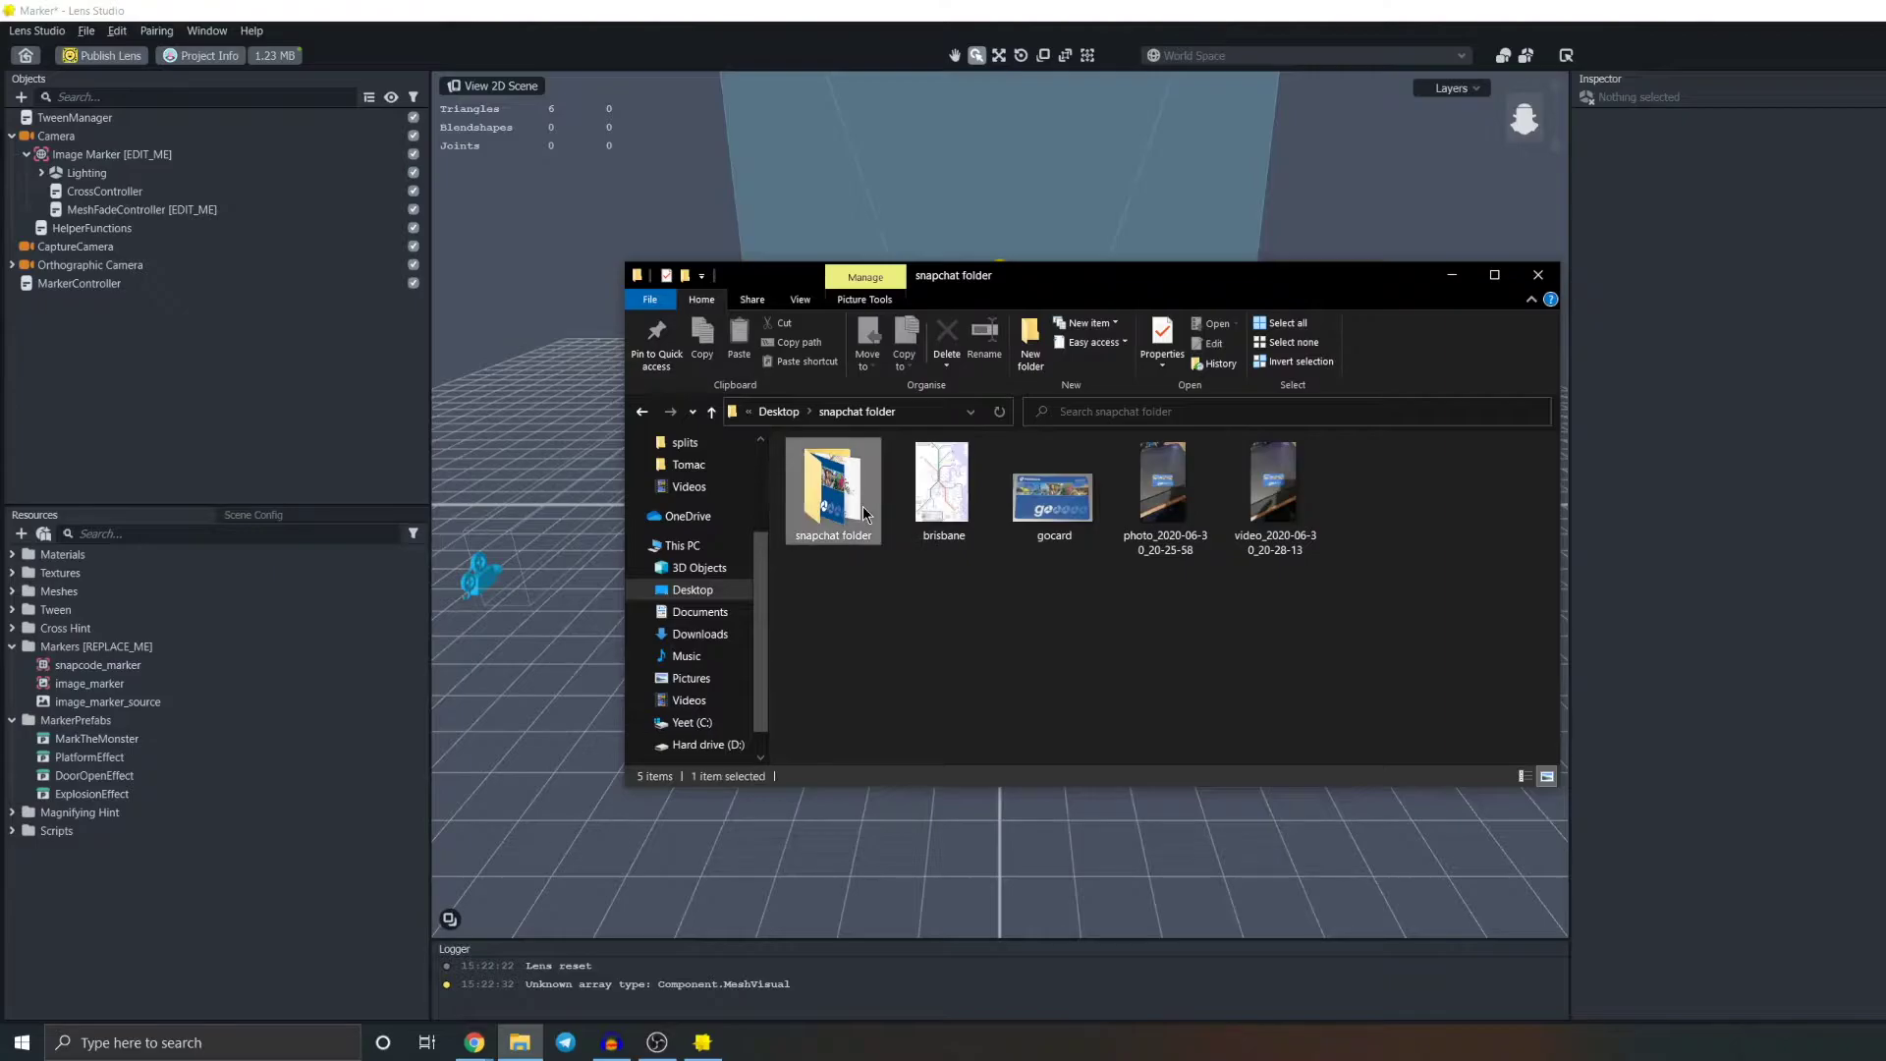
{"action": "left_click", "coordinate": [866, 496]}
{"action": "double_click", "coordinate": [866, 496]}
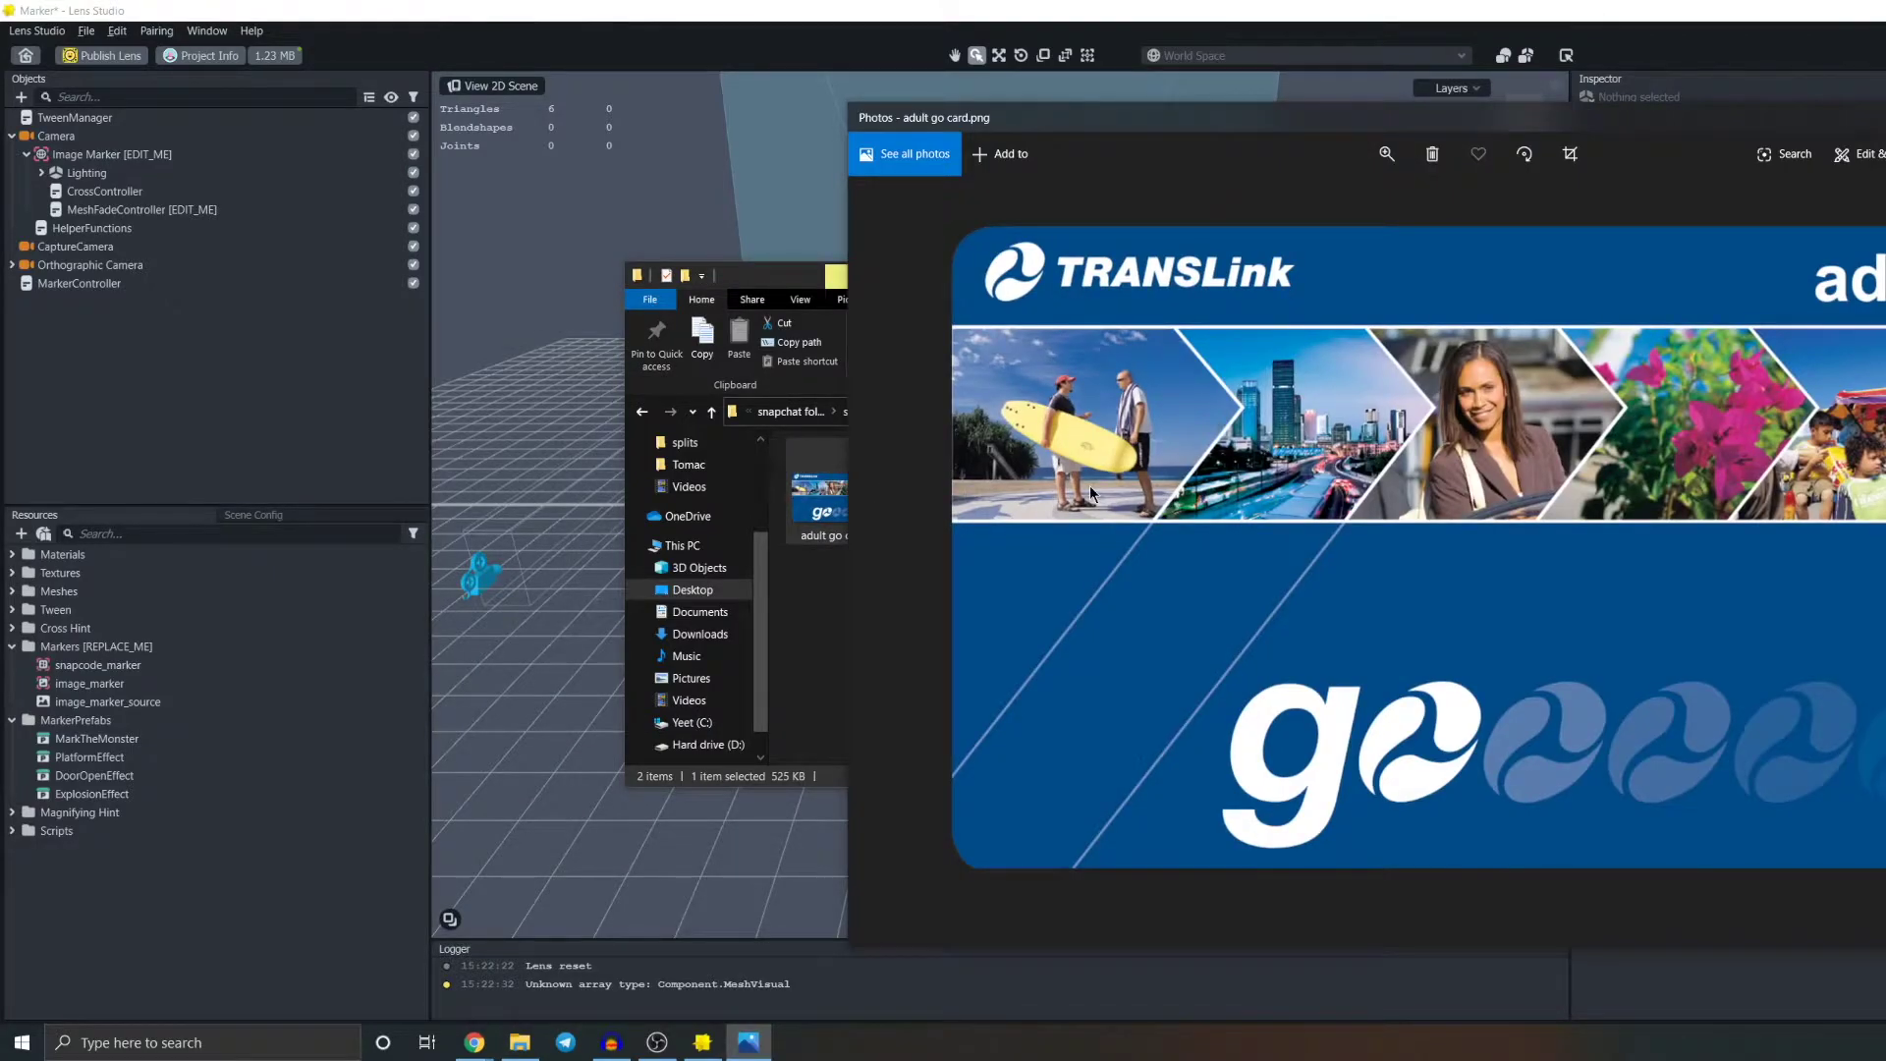
{"action": "left_click_drag", "start_coordinate": [1493, 120], "coordinate": [1014, 146]}
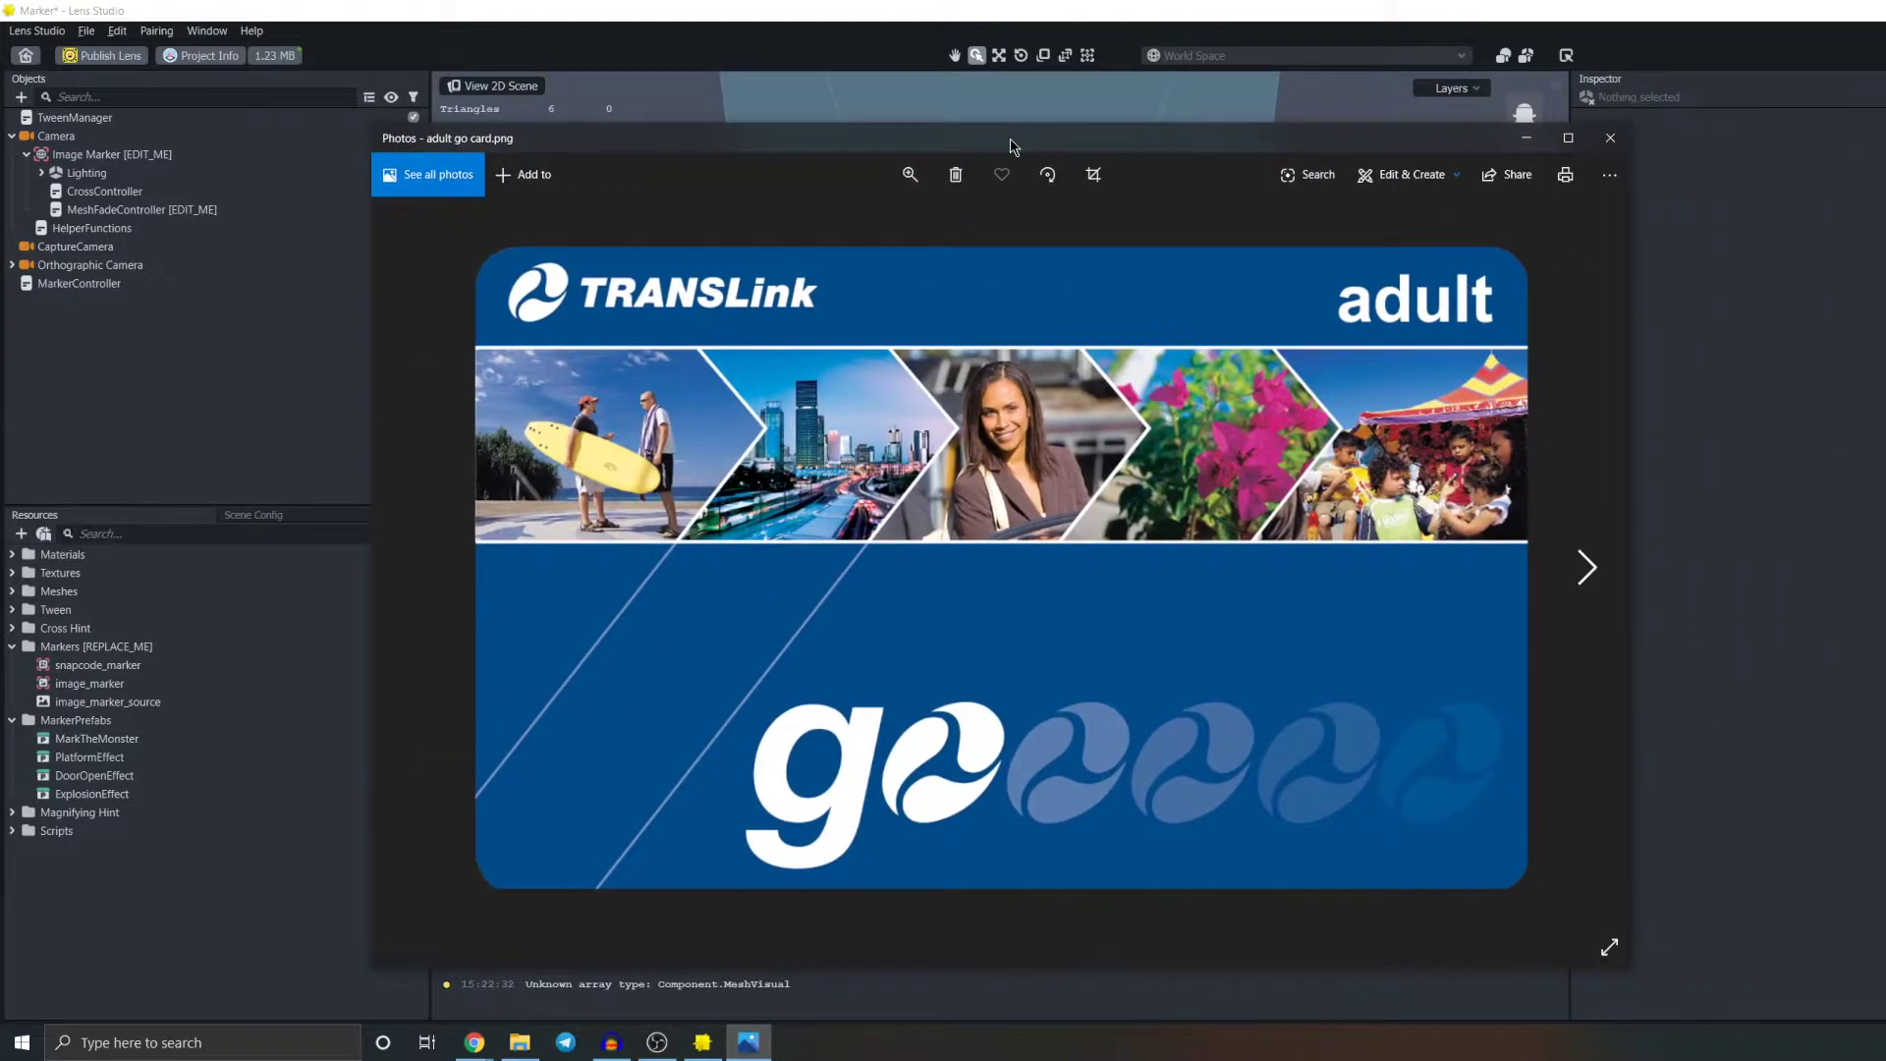
{"action": "left_click", "coordinate": [1610, 137]}
Step: View Untitled_Artwork.png and examine the rail line's station names up close
{"action": "left_click", "coordinate": [956, 488]}
{"action": "double_click", "coordinate": [955, 488]}
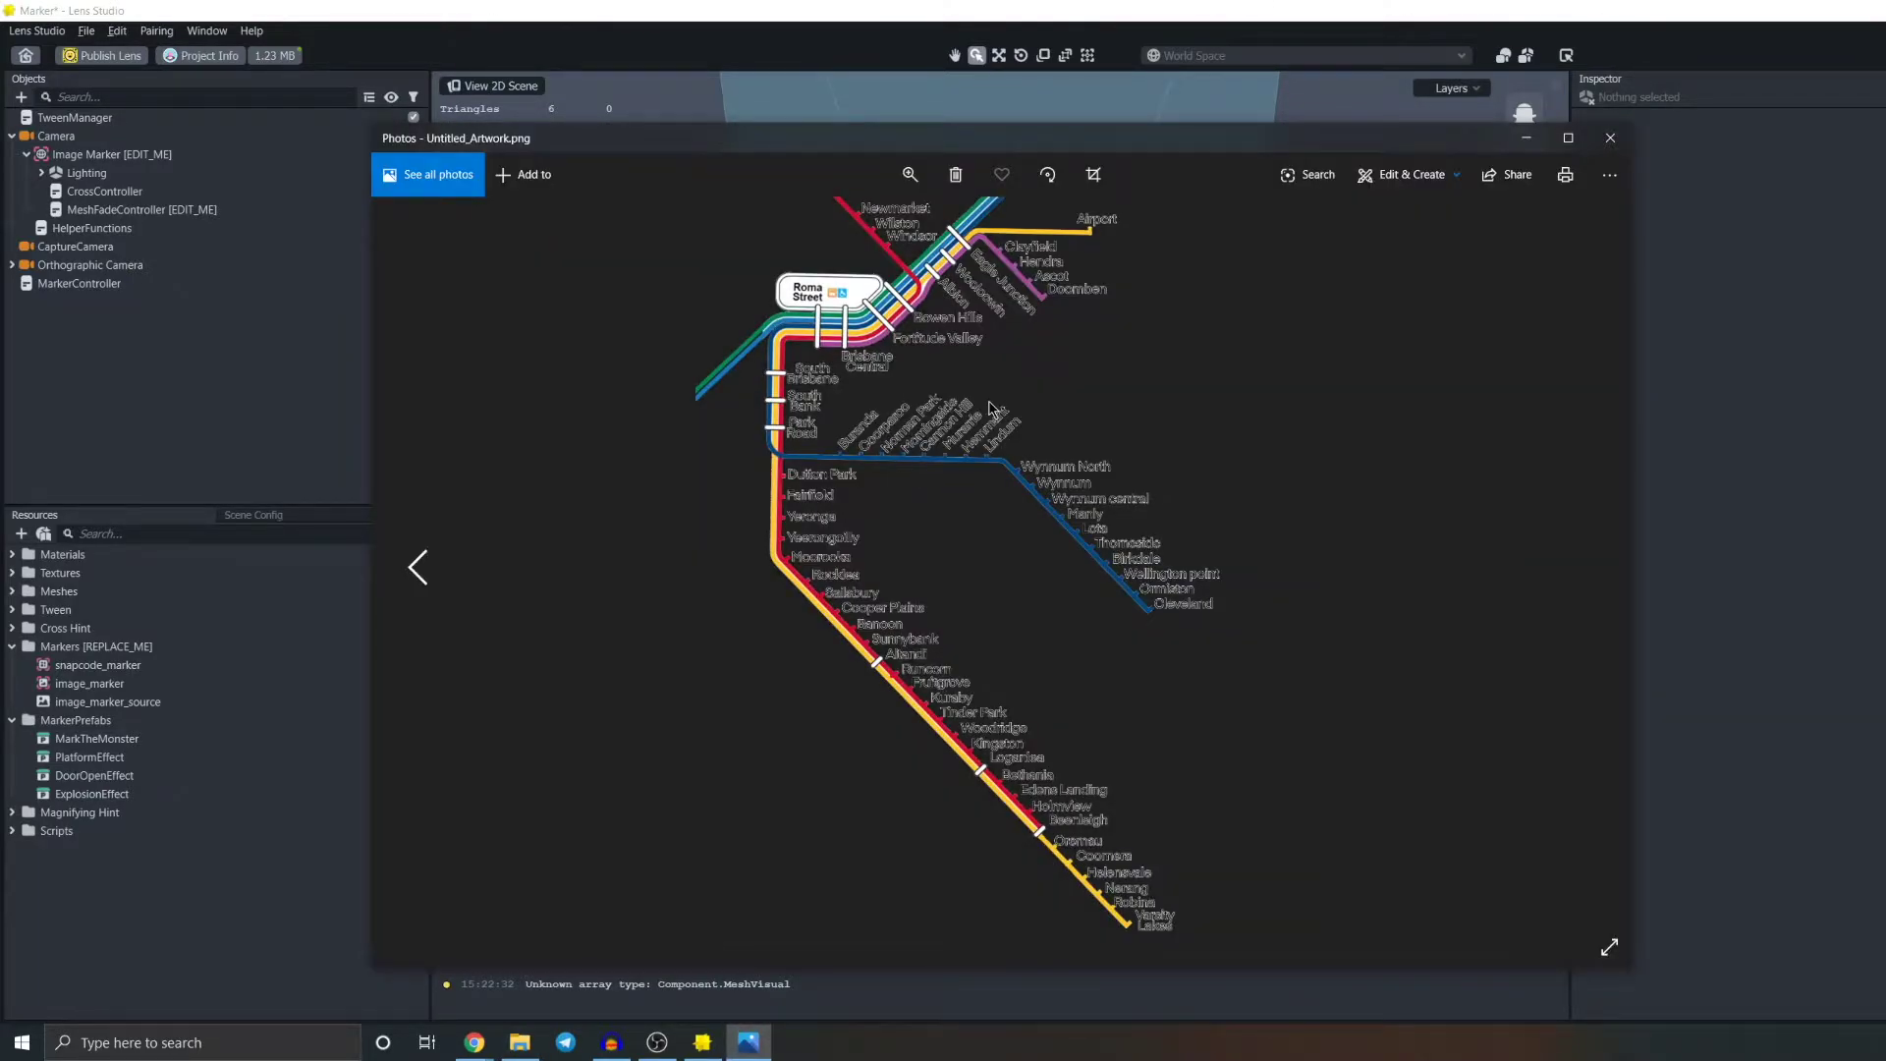
{"action": "left_click", "coordinate": [910, 173]}
{"action": "left_click_drag", "start_coordinate": [823, 222], "coordinate": [877, 225]}
{"action": "scroll", "coordinate": [1157, 420], "scroll_direction": "up", "scroll_amount": 5}
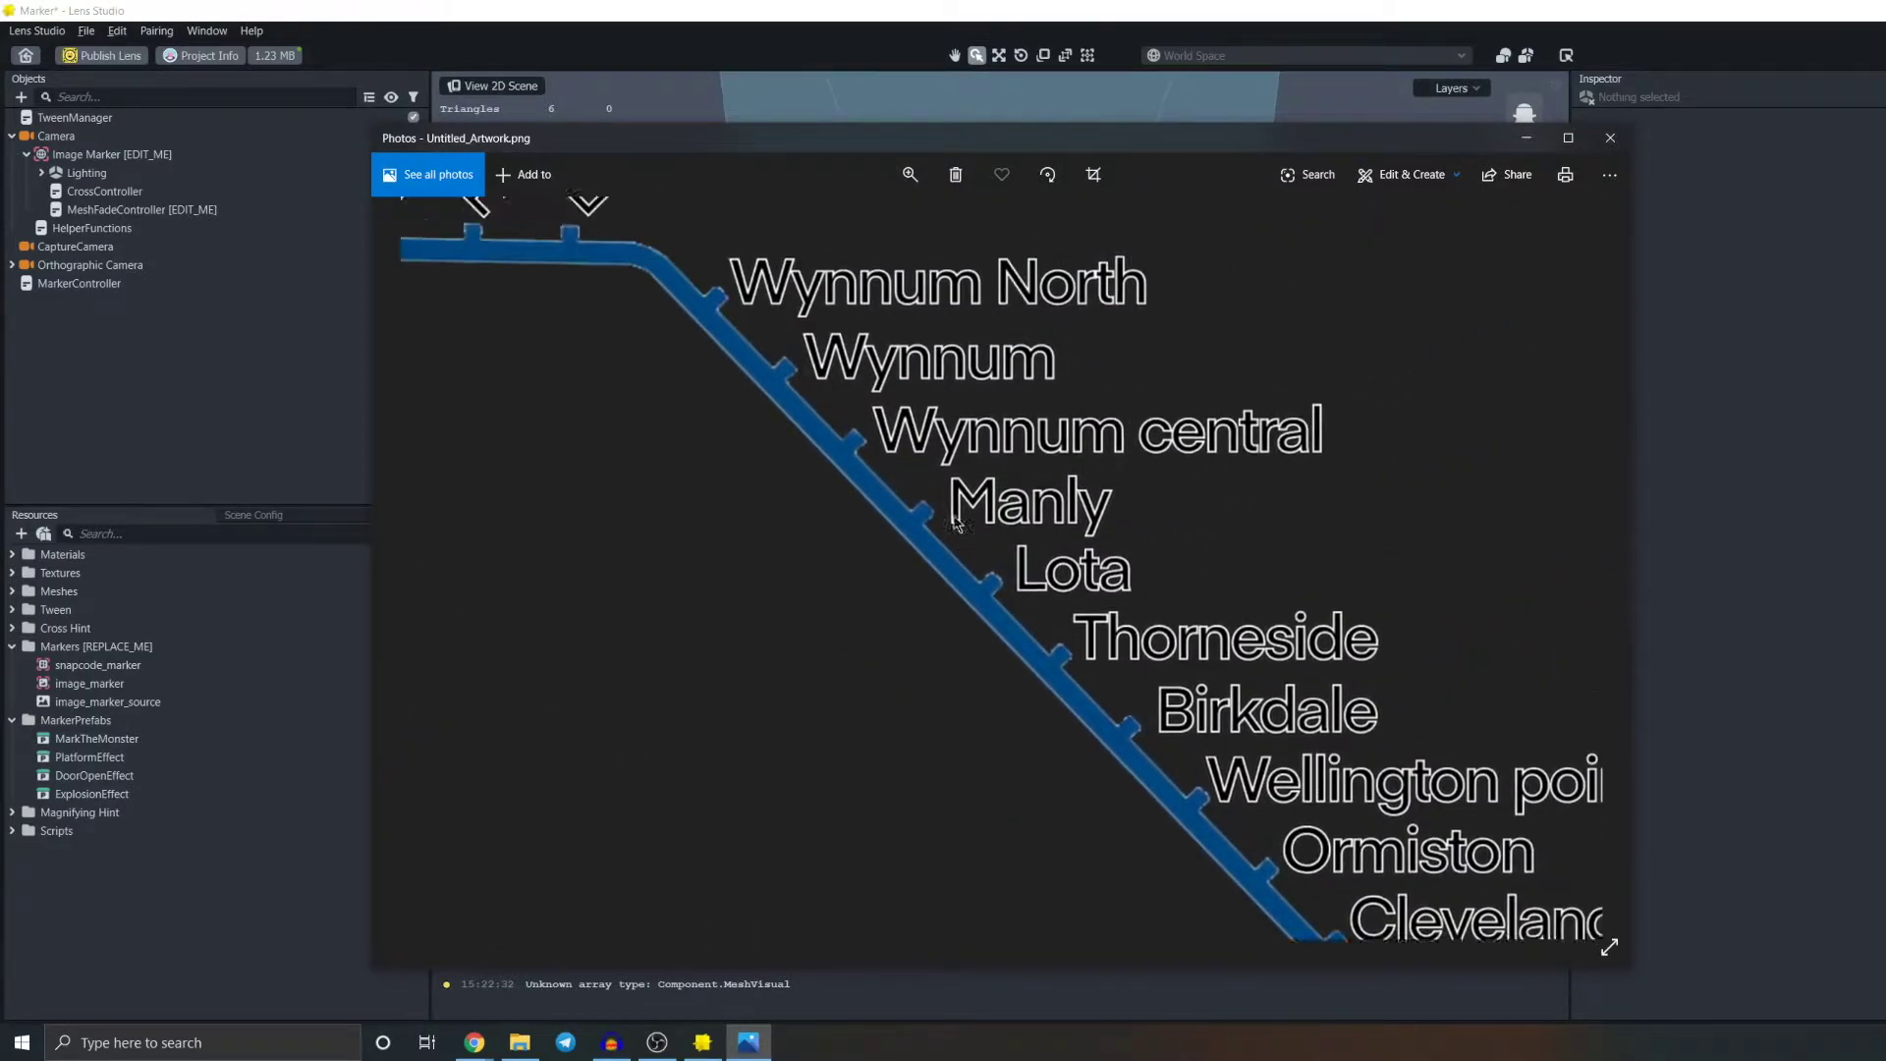
{"action": "left_click", "coordinate": [909, 174]}
{"action": "left_click_drag", "start_coordinate": [877, 222], "coordinate": [823, 222]}
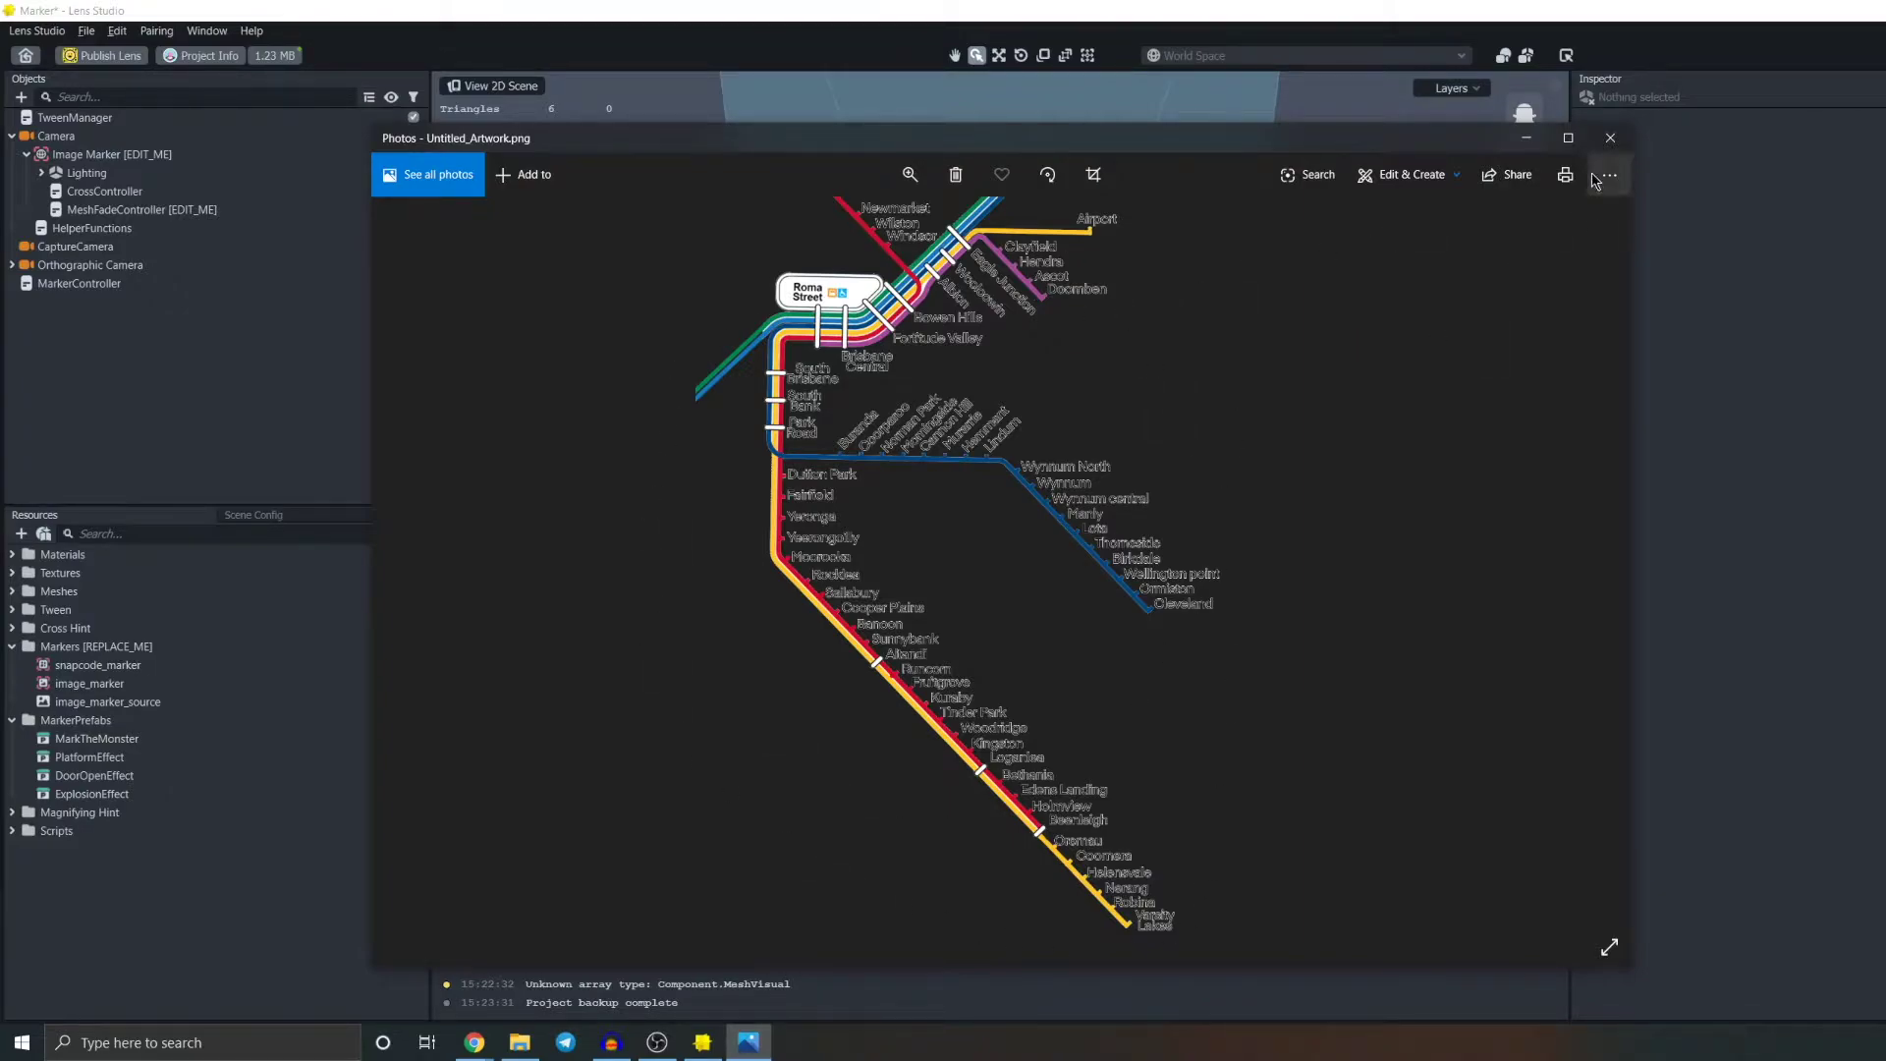
{"action": "left_click", "coordinate": [1610, 138]}
Step: Return to the parent snapchat folder and view brisbane.png and gocard.jpg
{"action": "left_click", "coordinate": [641, 411]}
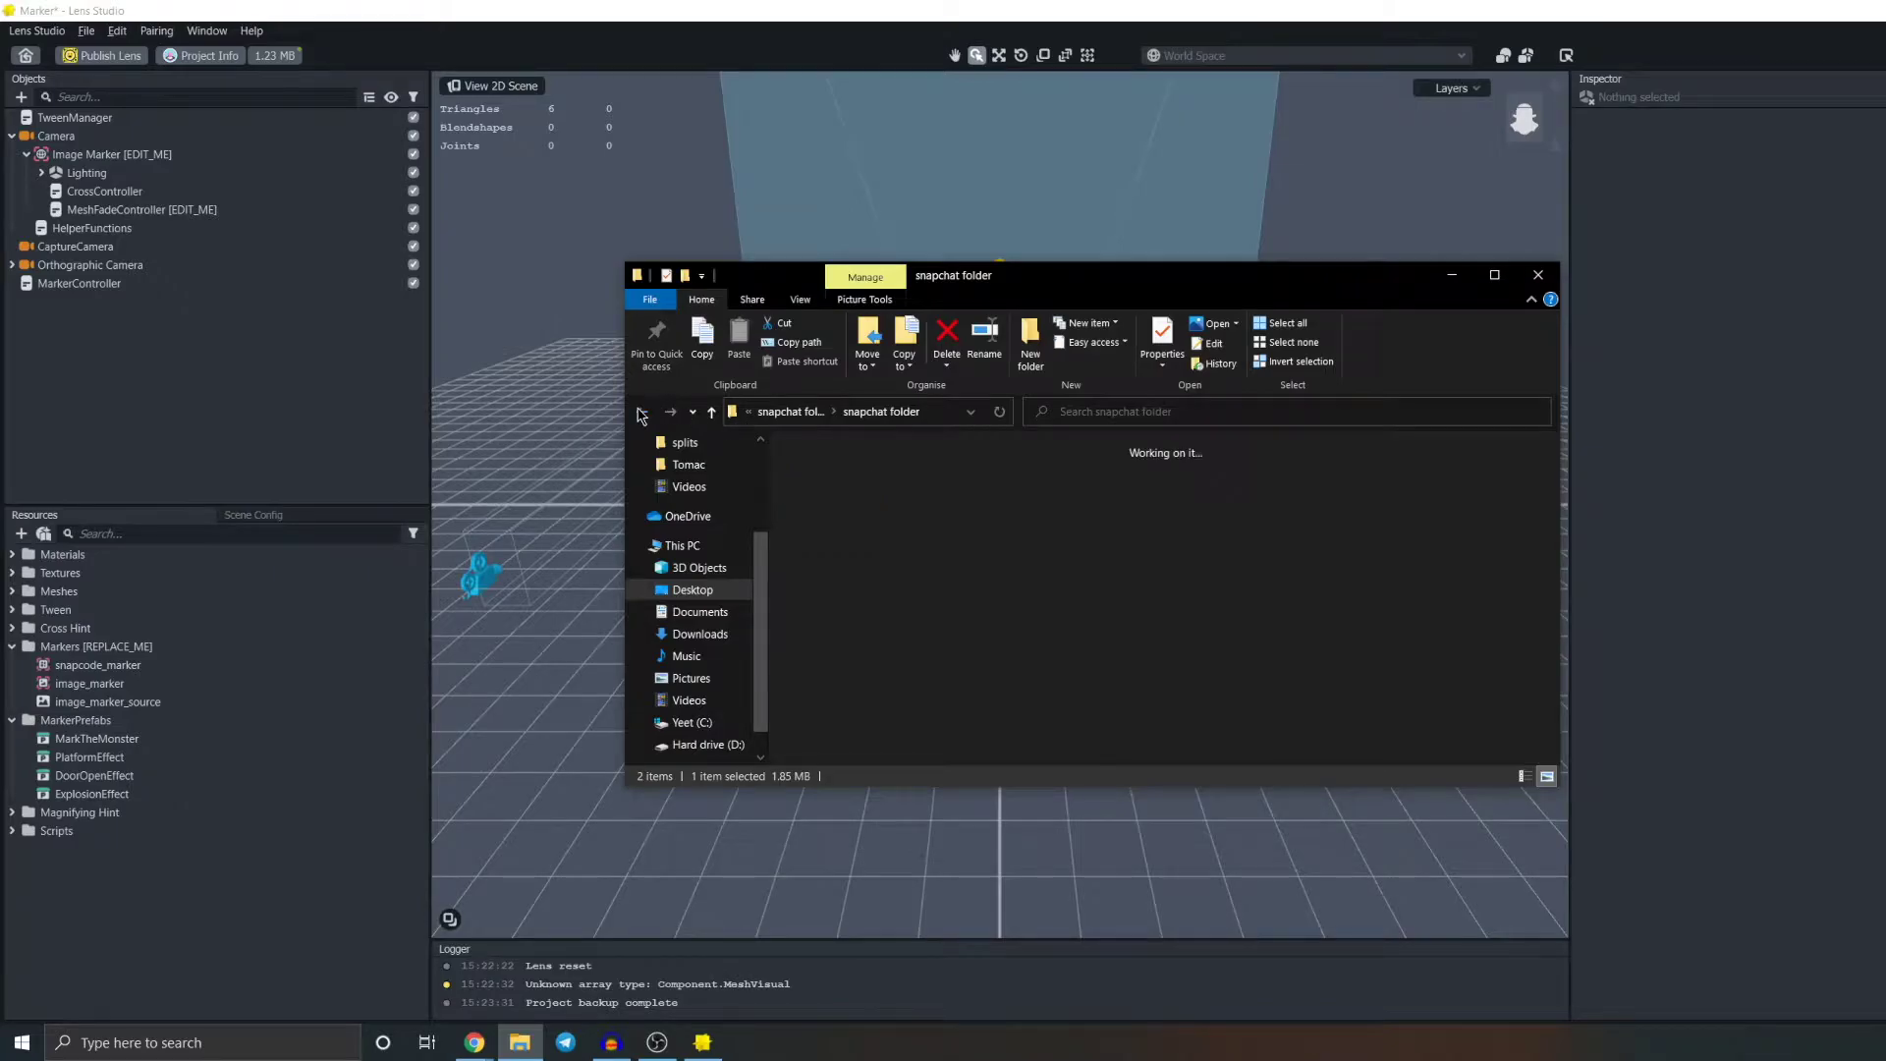
{"action": "double_click", "coordinate": [941, 481]}
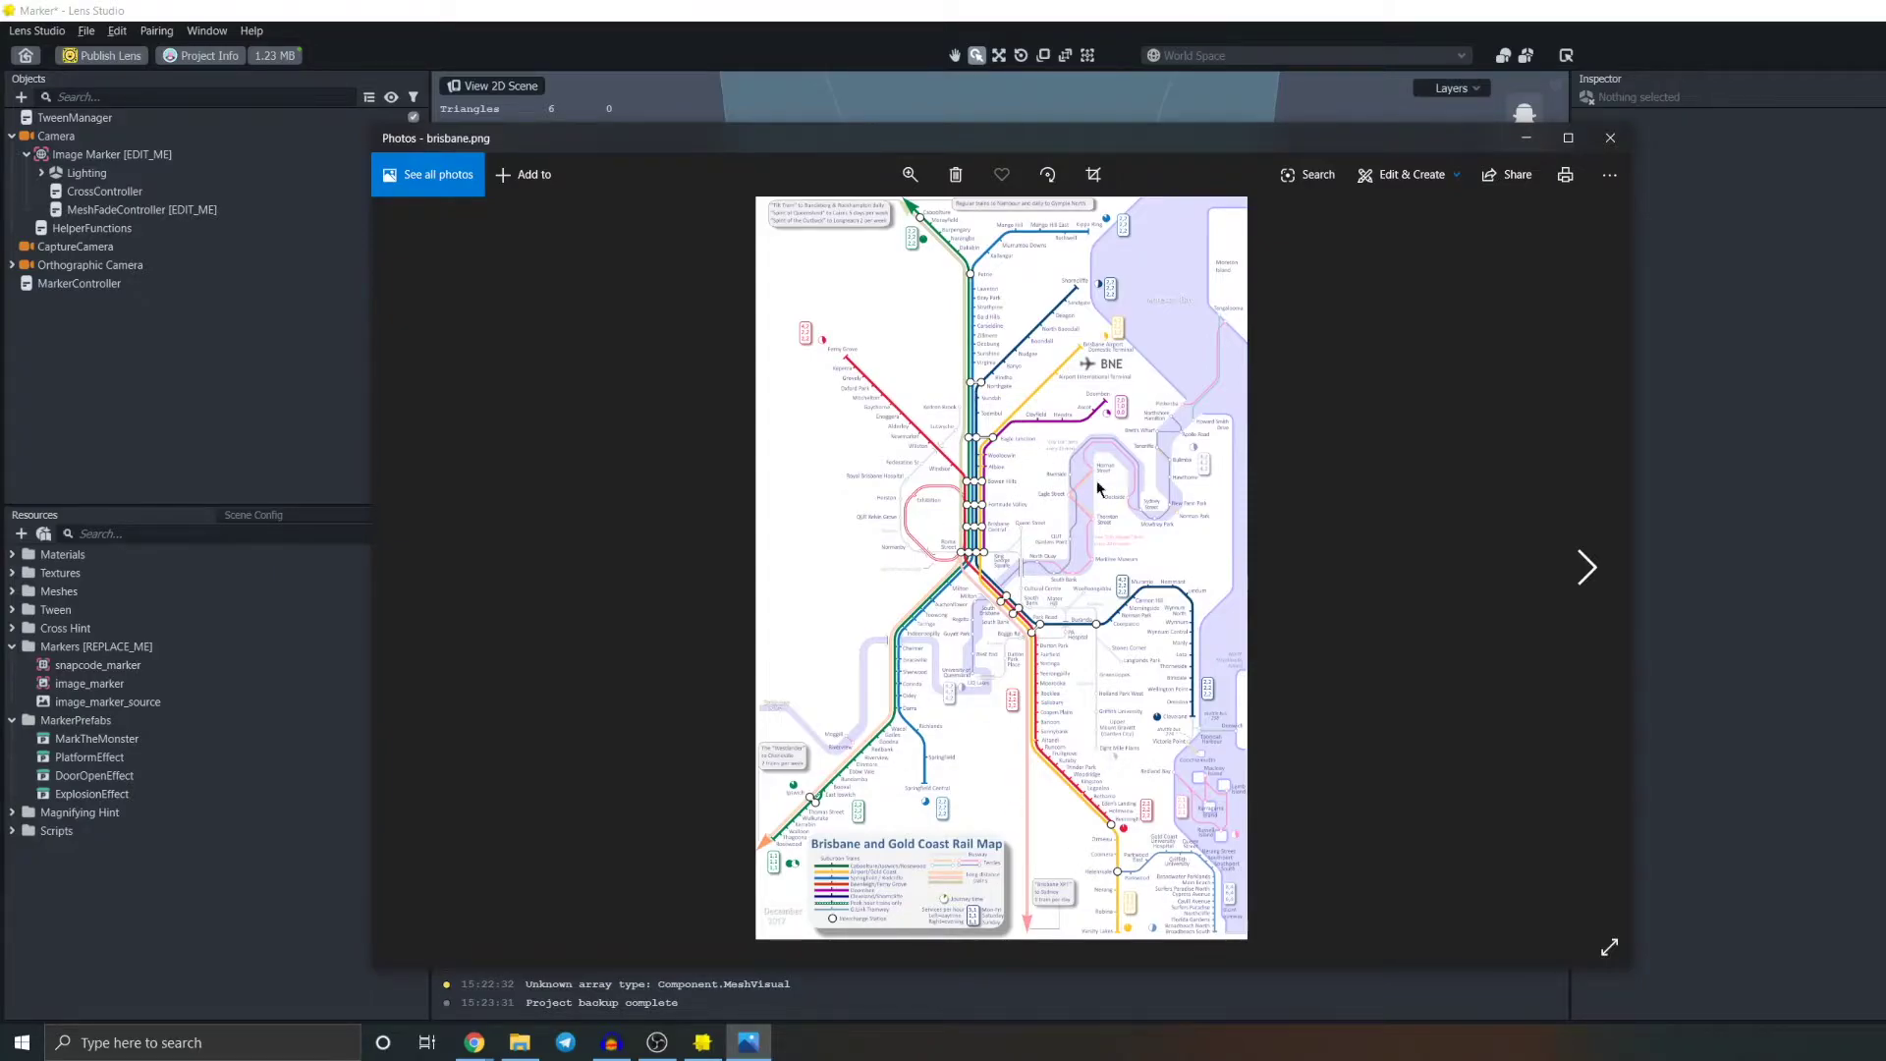
{"action": "left_click", "coordinate": [1610, 138]}
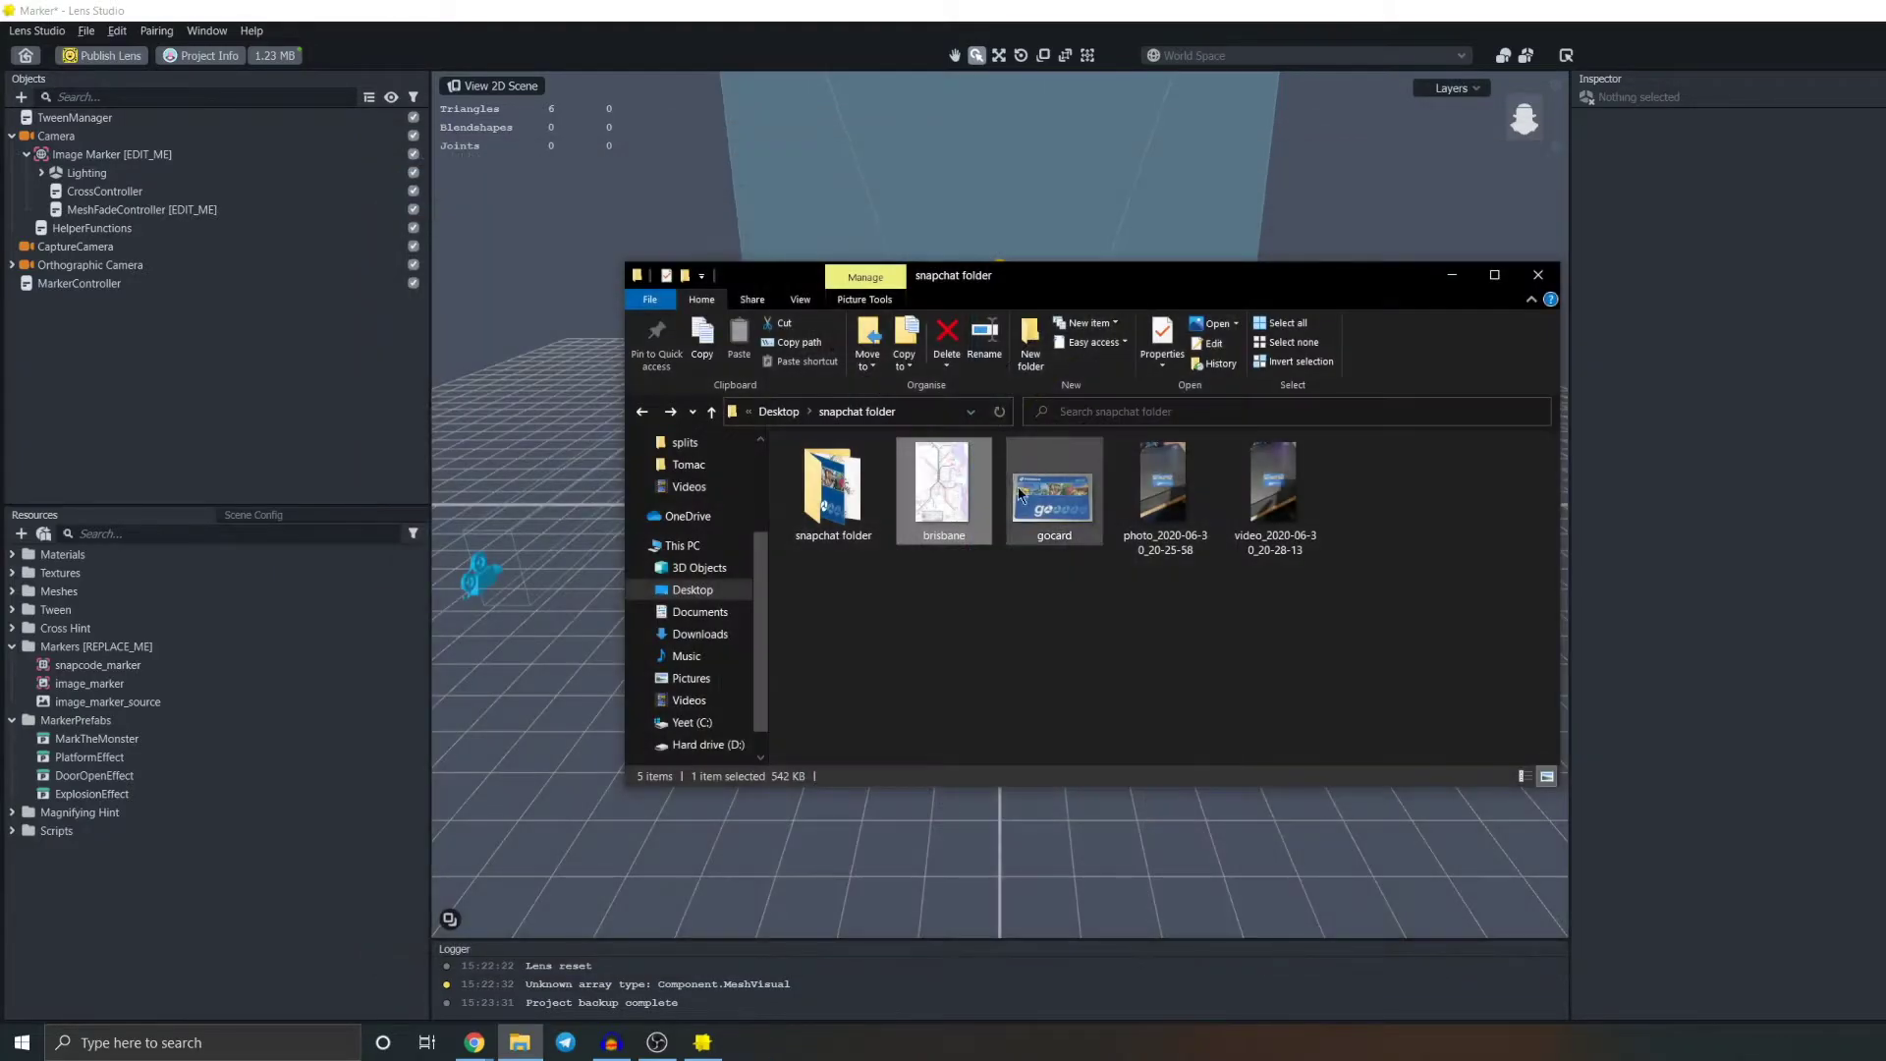
{"action": "double_click", "coordinate": [1060, 531]}
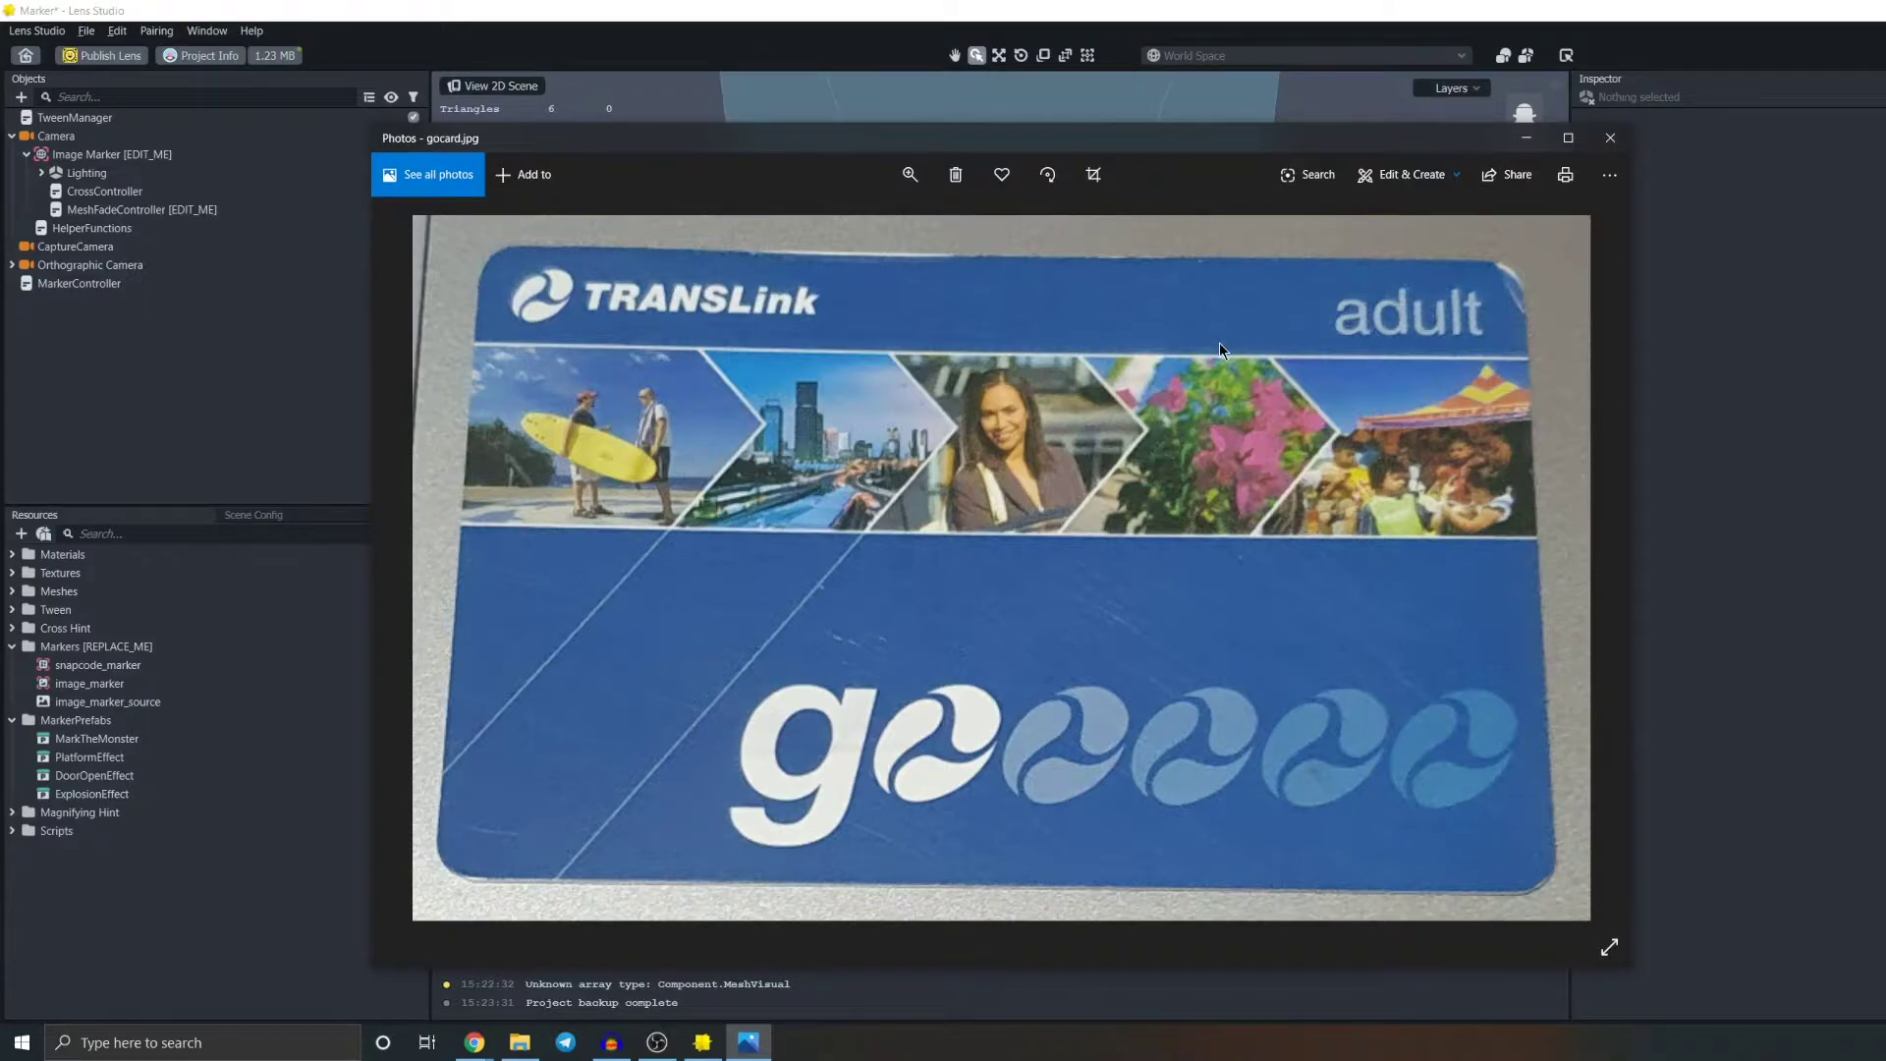
{"action": "left_click", "coordinate": [1610, 137]}
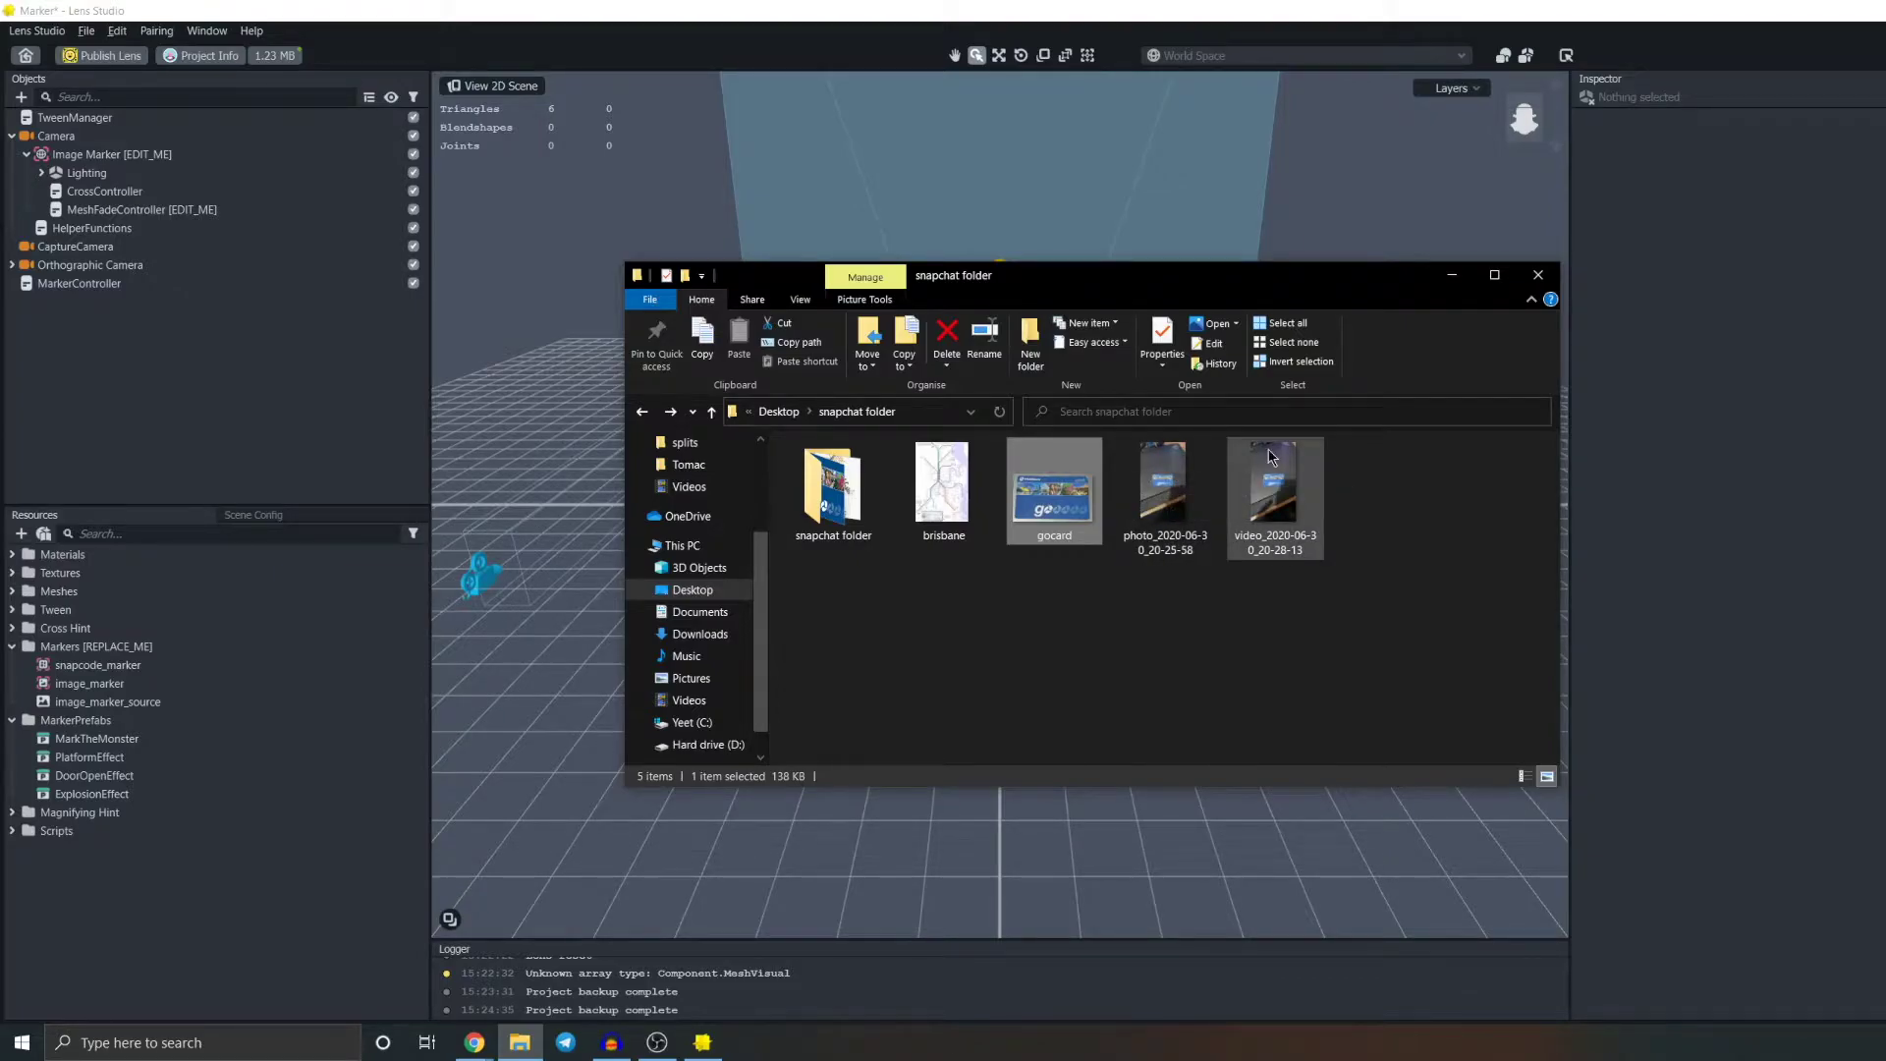
Step: View the test photo of the card on the desk and play the matching test video
{"action": "double_click", "coordinate": [1130, 484]}
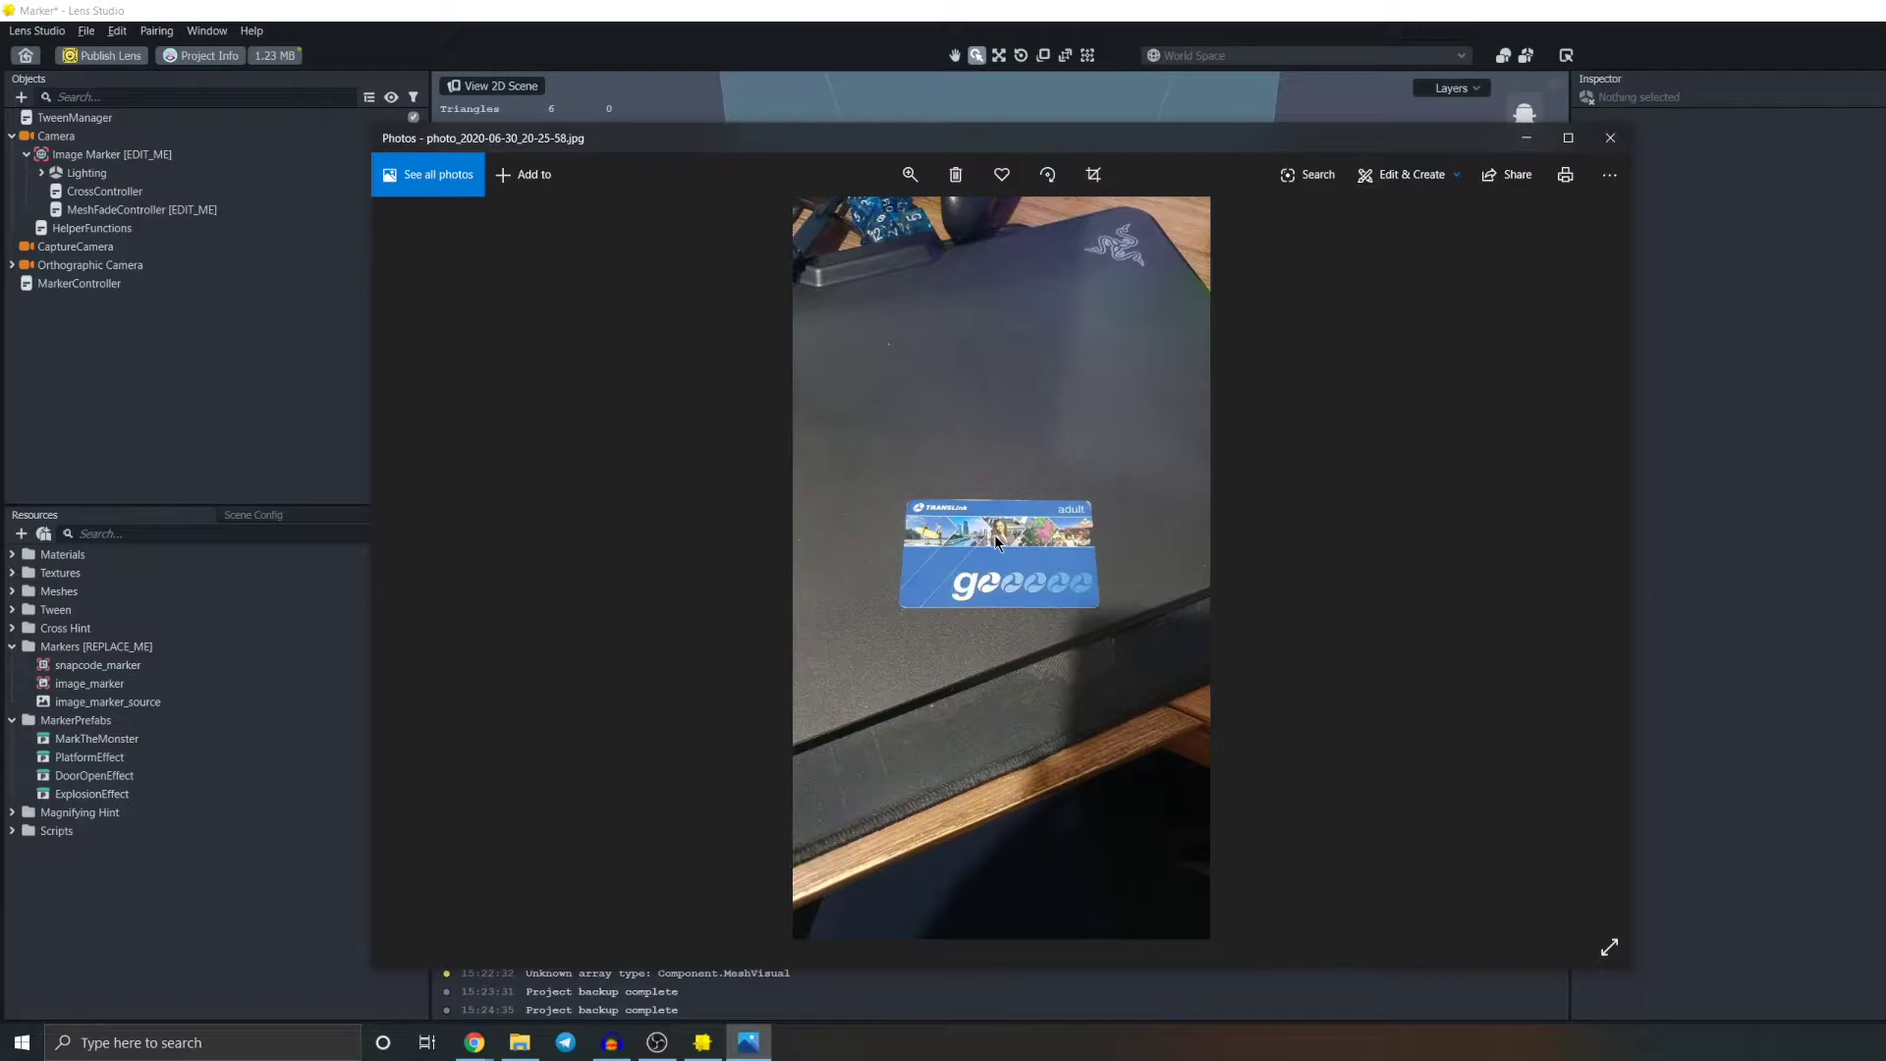
{"action": "left_click", "coordinate": [1609, 138]}
{"action": "left_click", "coordinate": [1274, 494]}
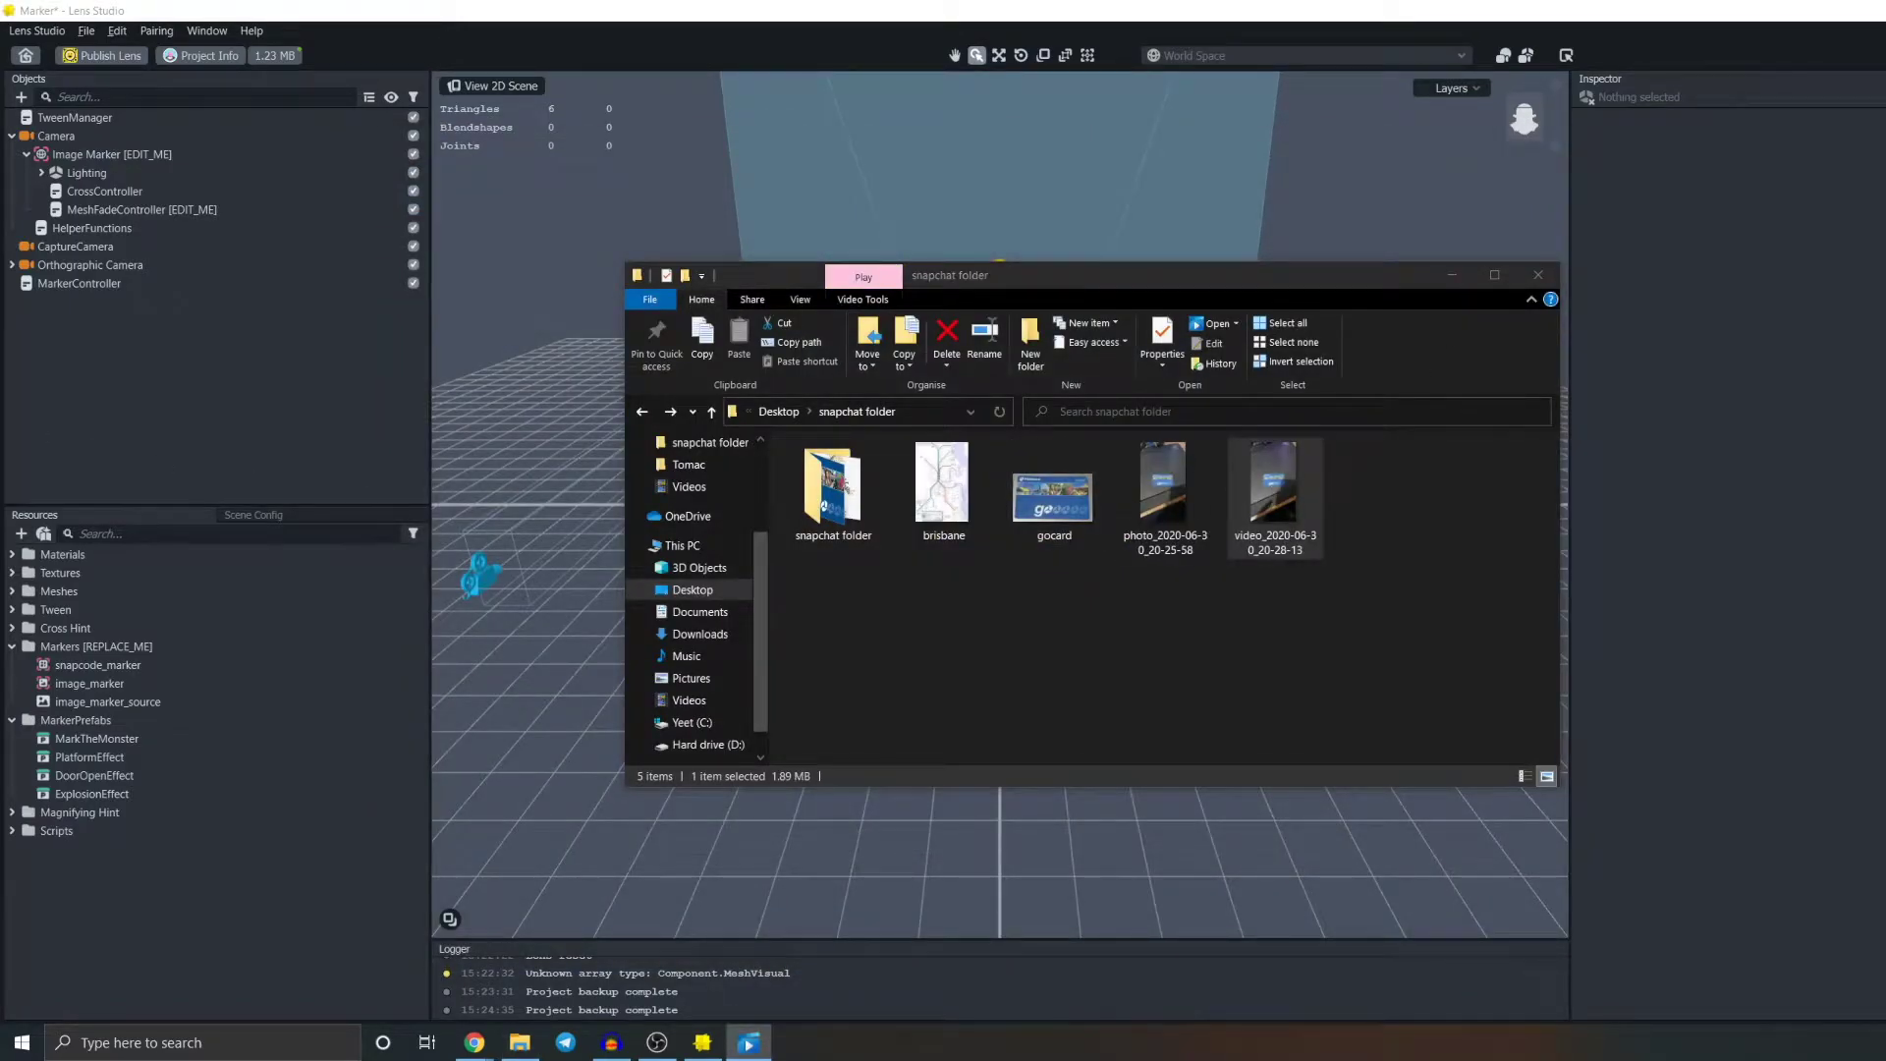
{"action": "left_click_drag", "start_coordinate": [0, 334], "coordinate": [980, 316]}
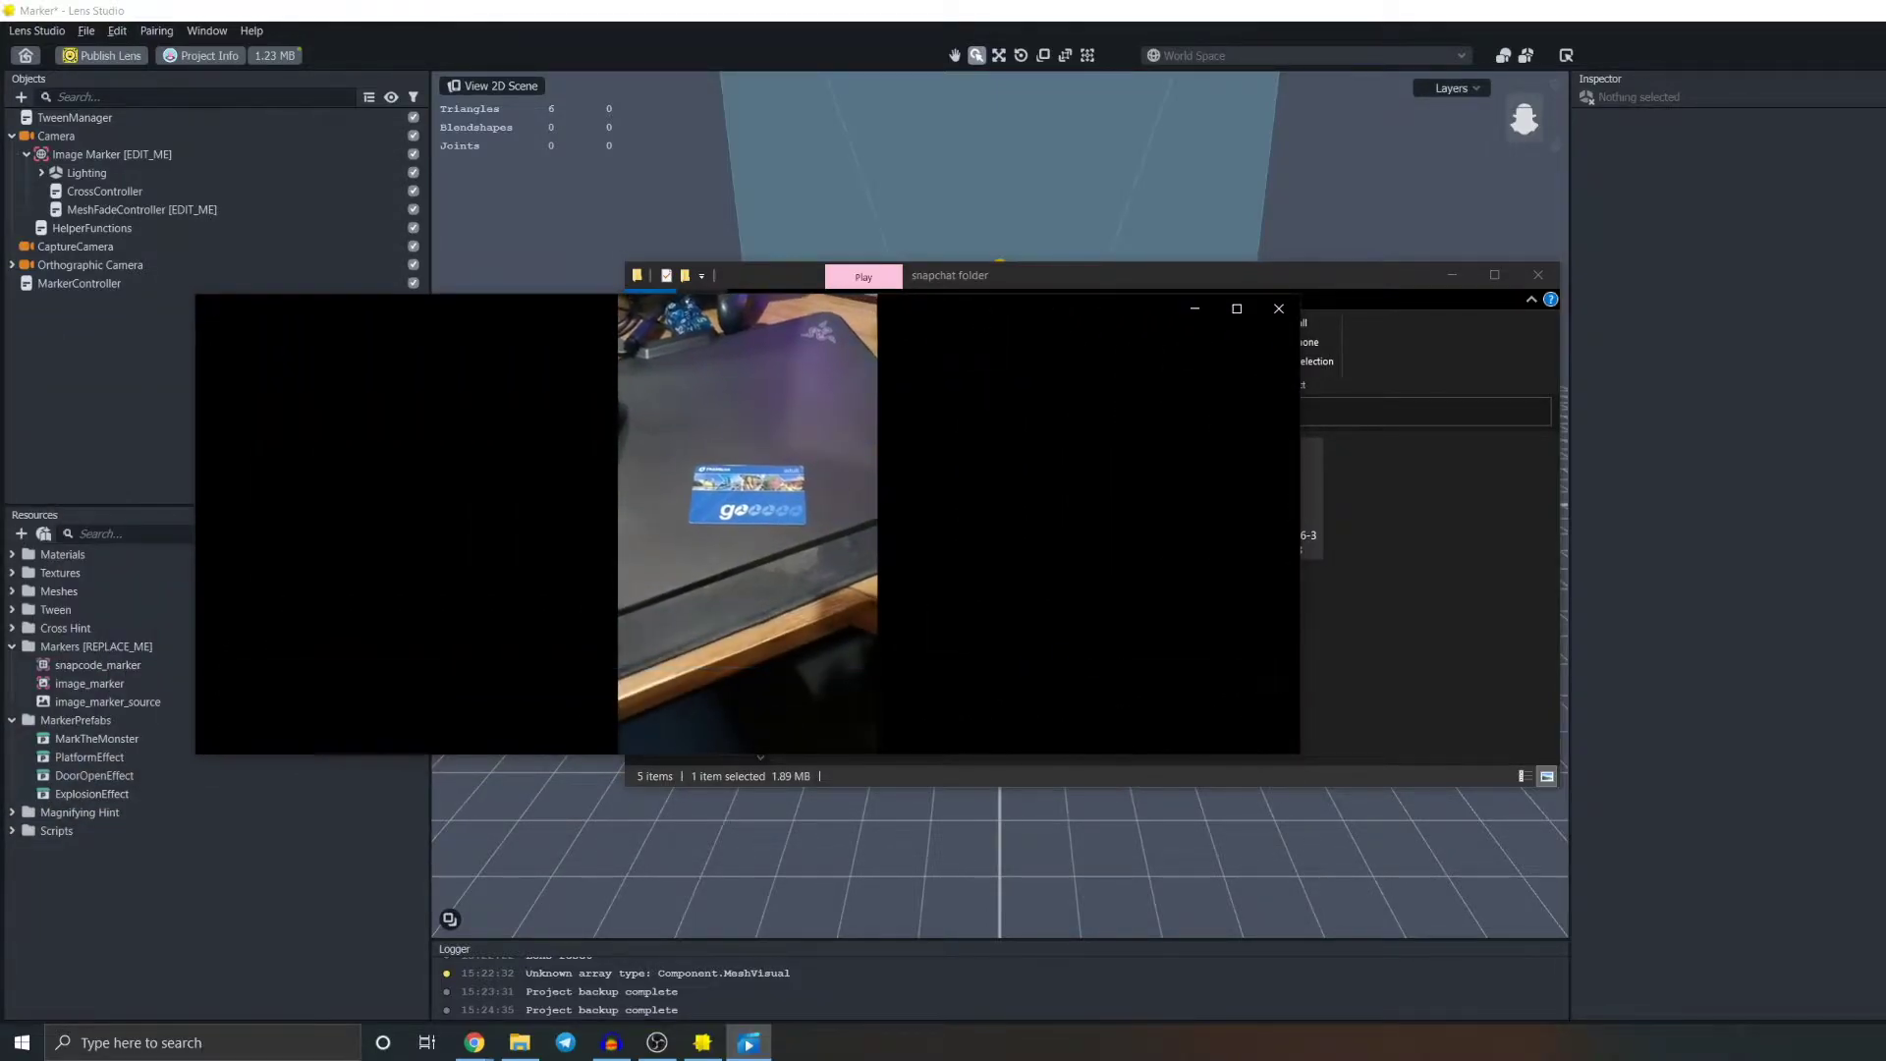
{"action": "left_click", "coordinate": [1276, 308]}
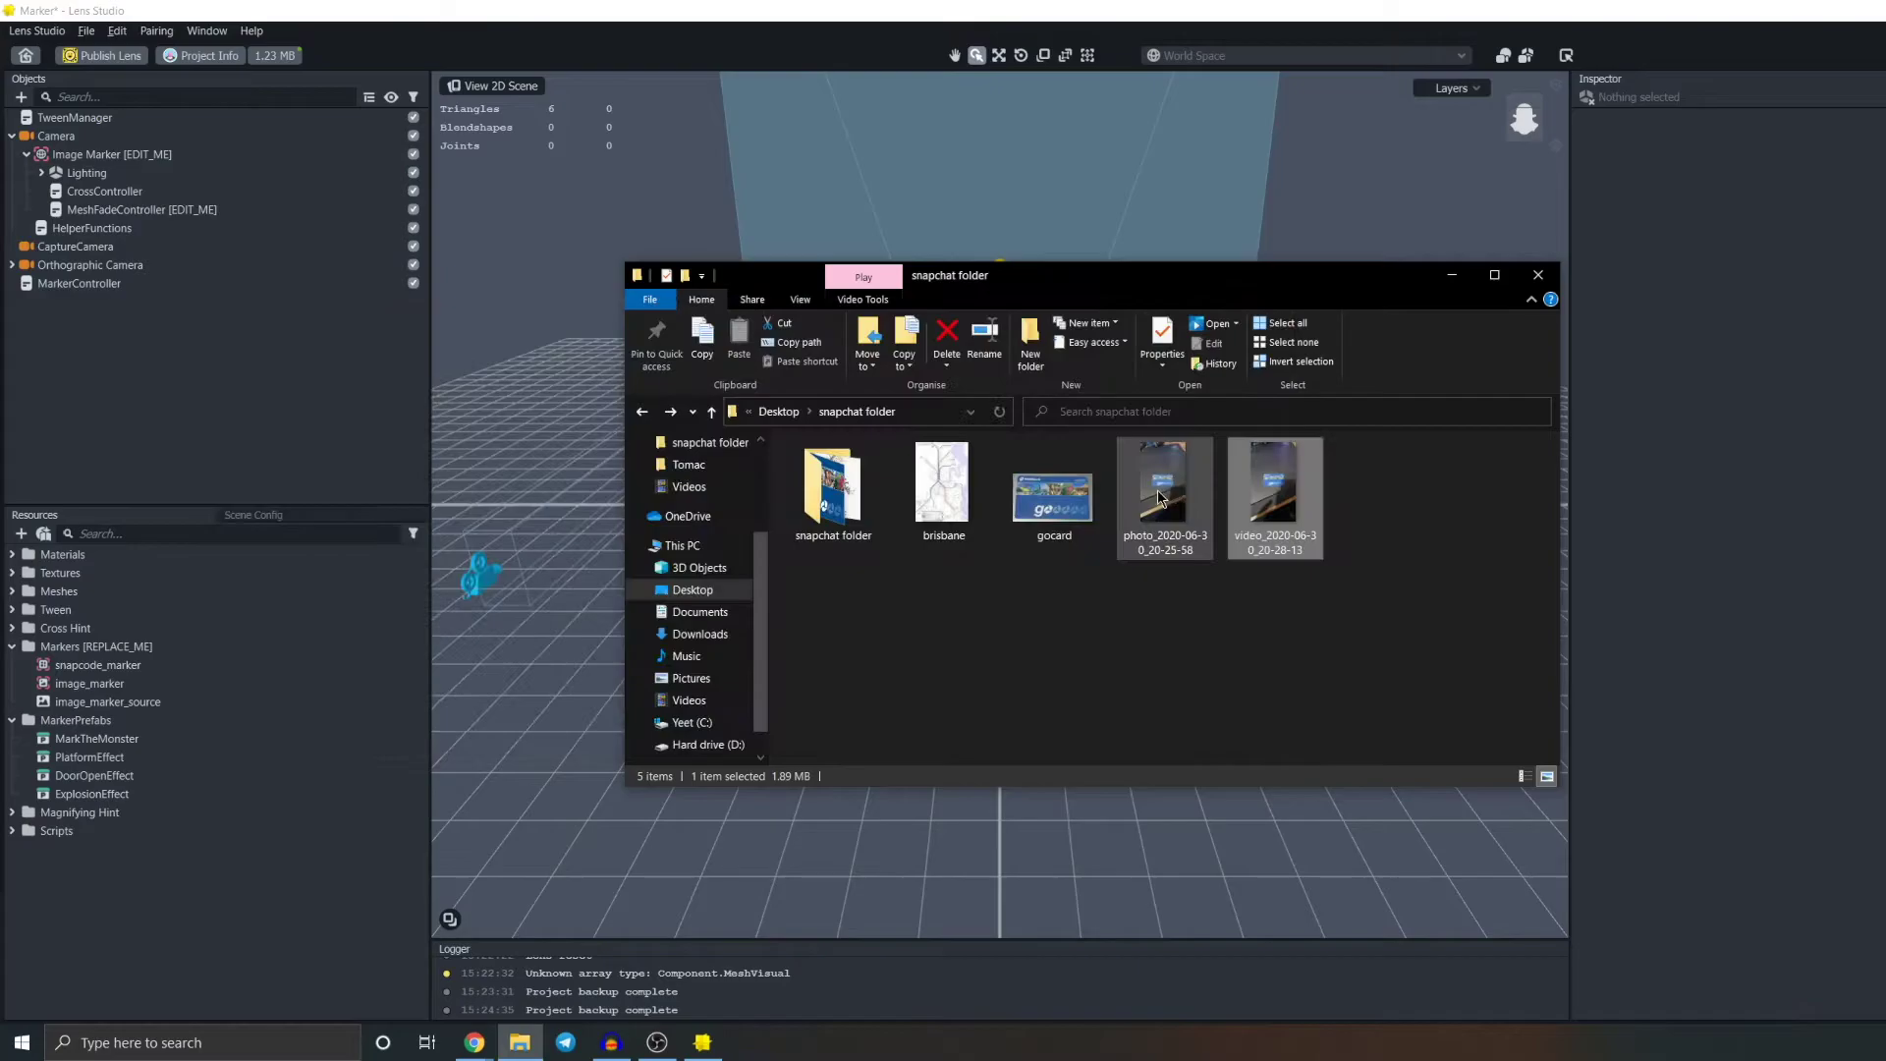
Step: View brisbane.png and the test photo of the card again, closing each image after viewing
{"action": "left_click", "coordinate": [943, 476]}
{"action": "double_click", "coordinate": [943, 475]}
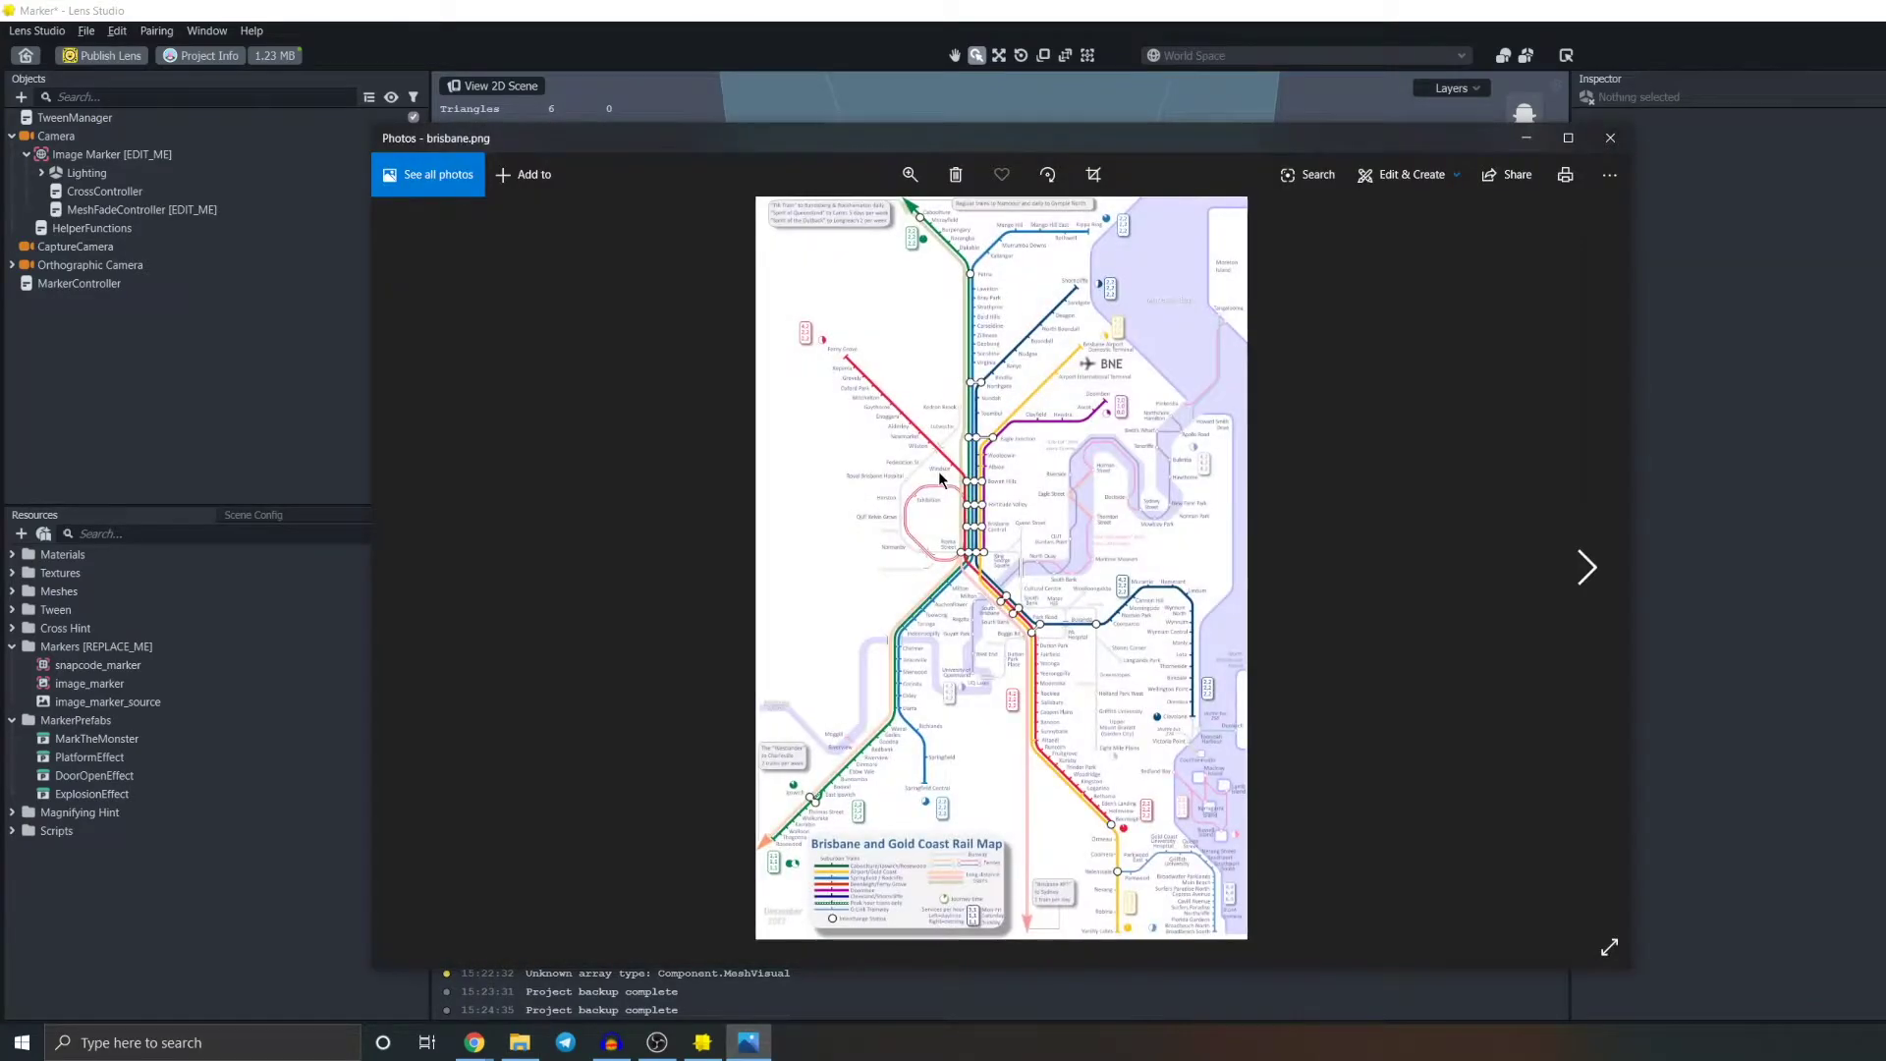
{"action": "left_click", "coordinate": [1606, 147]}
{"action": "double_click", "coordinate": [1152, 476]}
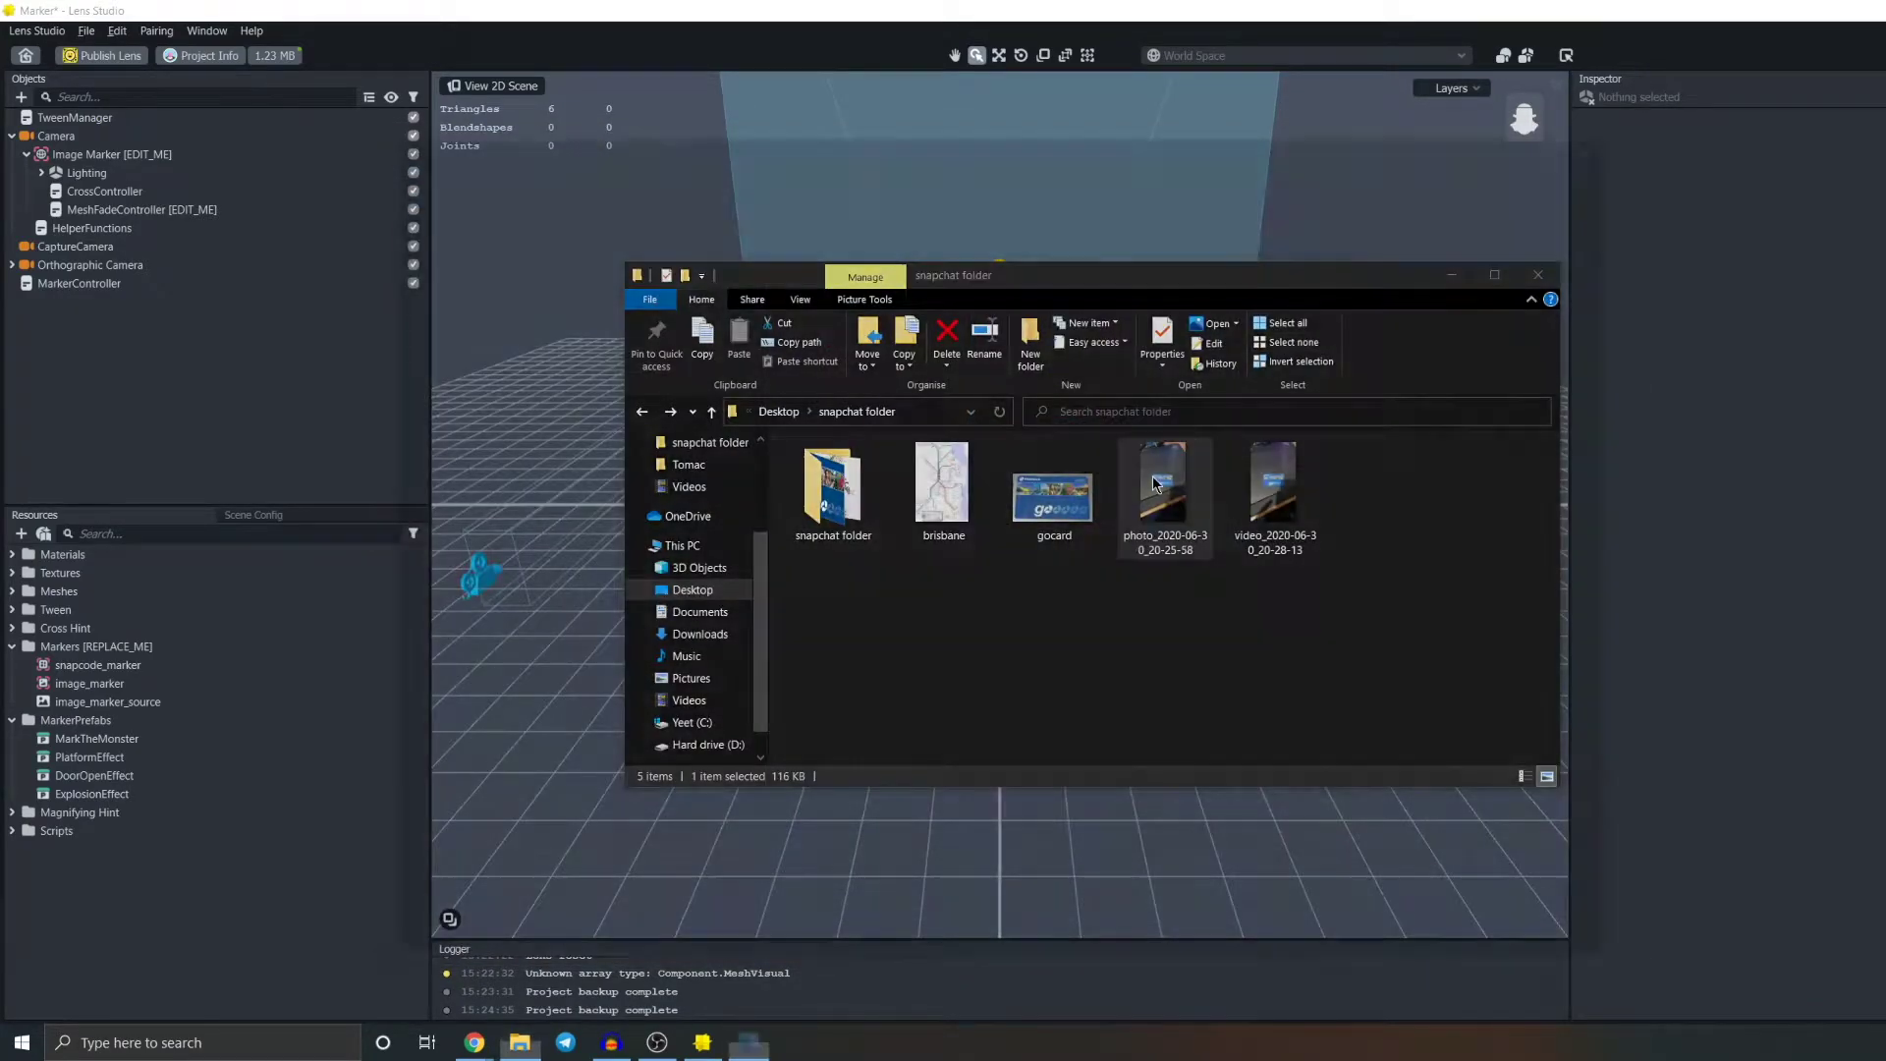
{"action": "left_click", "coordinate": [1609, 137]}
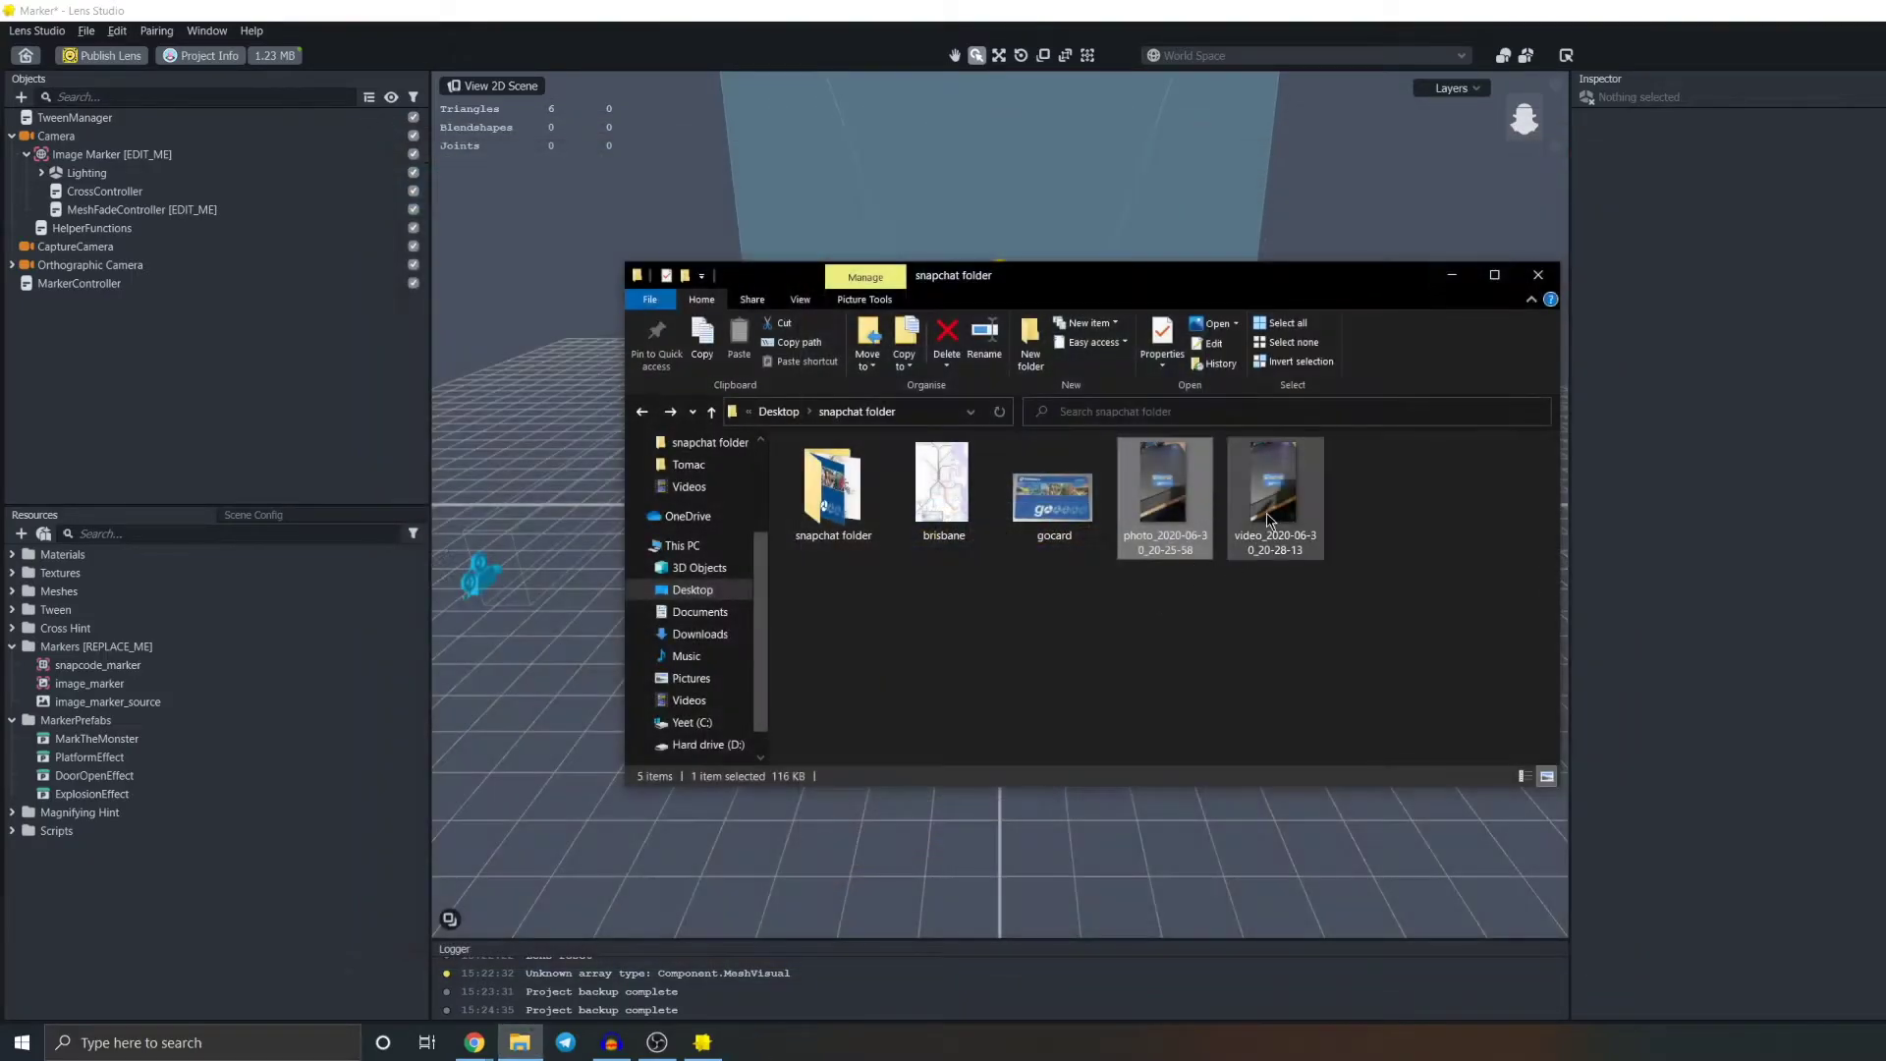
Step: Replay the test video of the card on the desk, and close the player and the snapchat folder
{"action": "double_click", "coordinate": [1274, 476]}
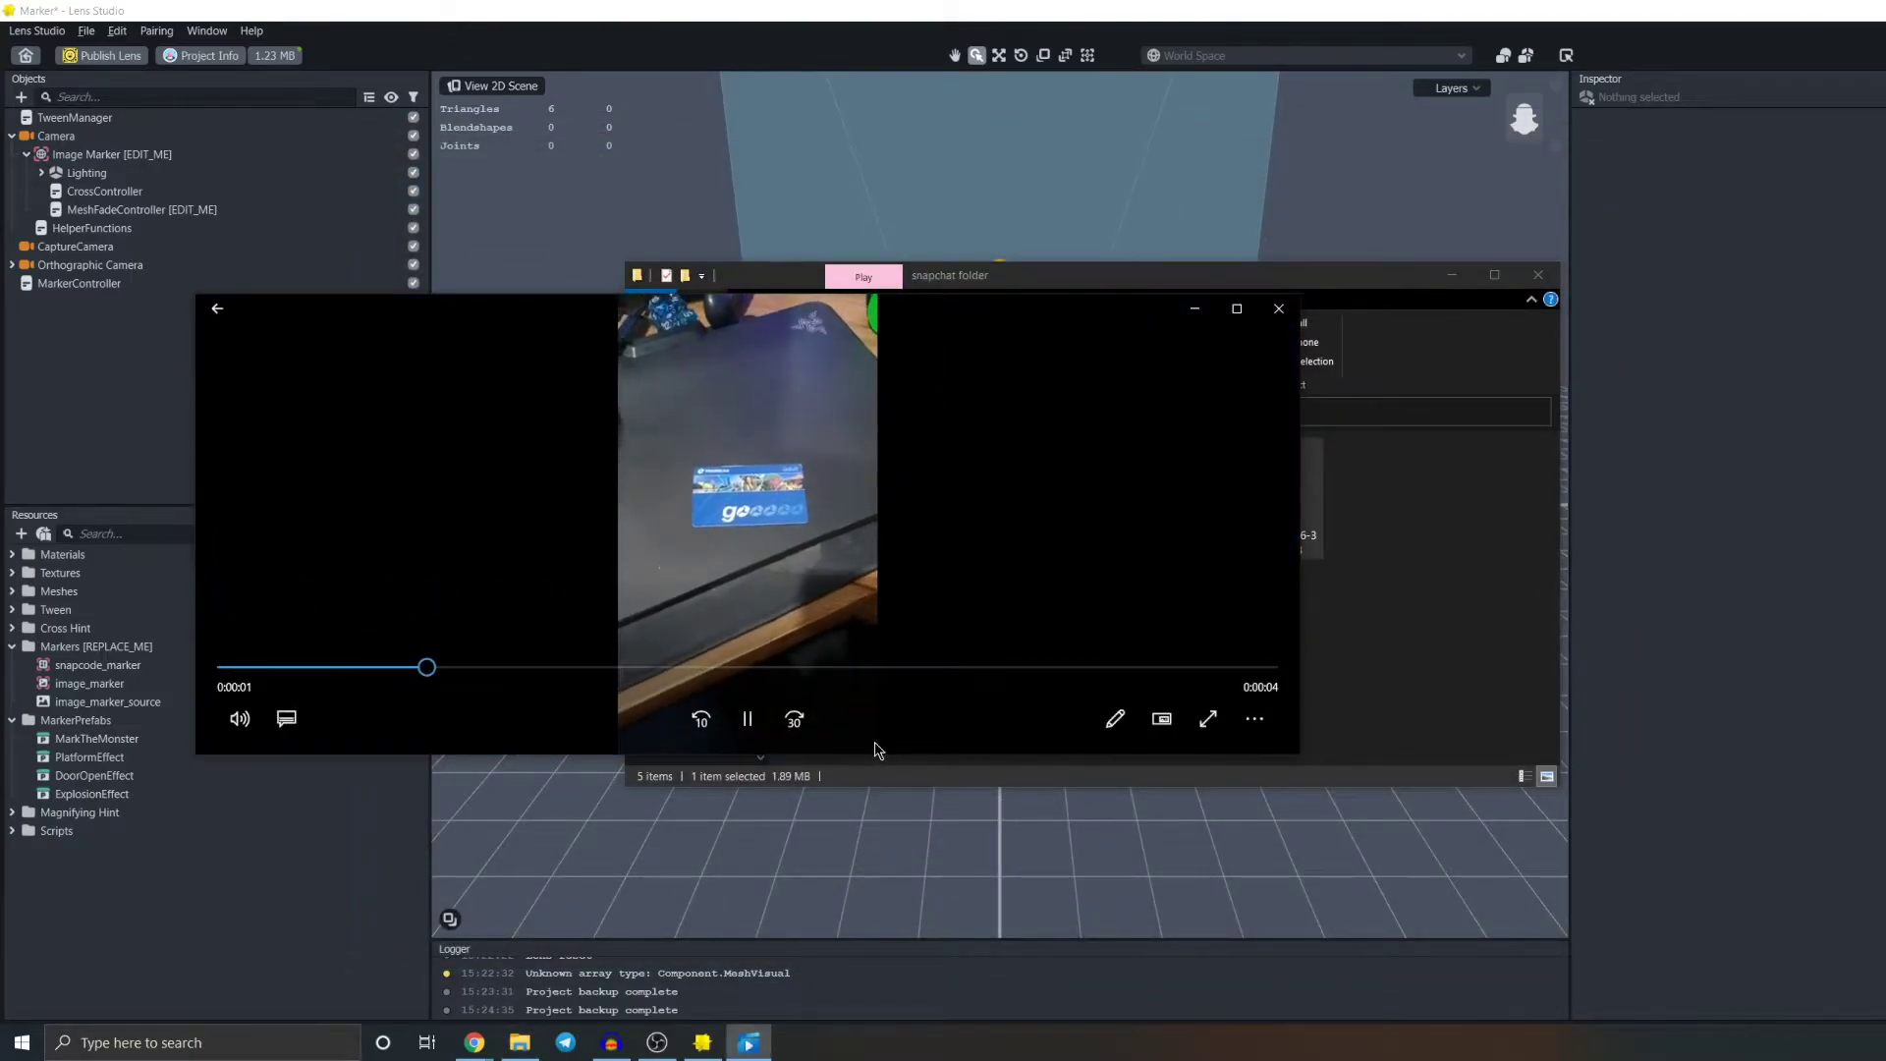
{"action": "left_click_drag", "start_coordinate": [867, 771], "coordinate": [897, 972]}
{"action": "left_click_drag", "start_coordinate": [990, 337], "coordinate": [1206, 210]}
{"action": "left_click", "coordinate": [1287, 222]}
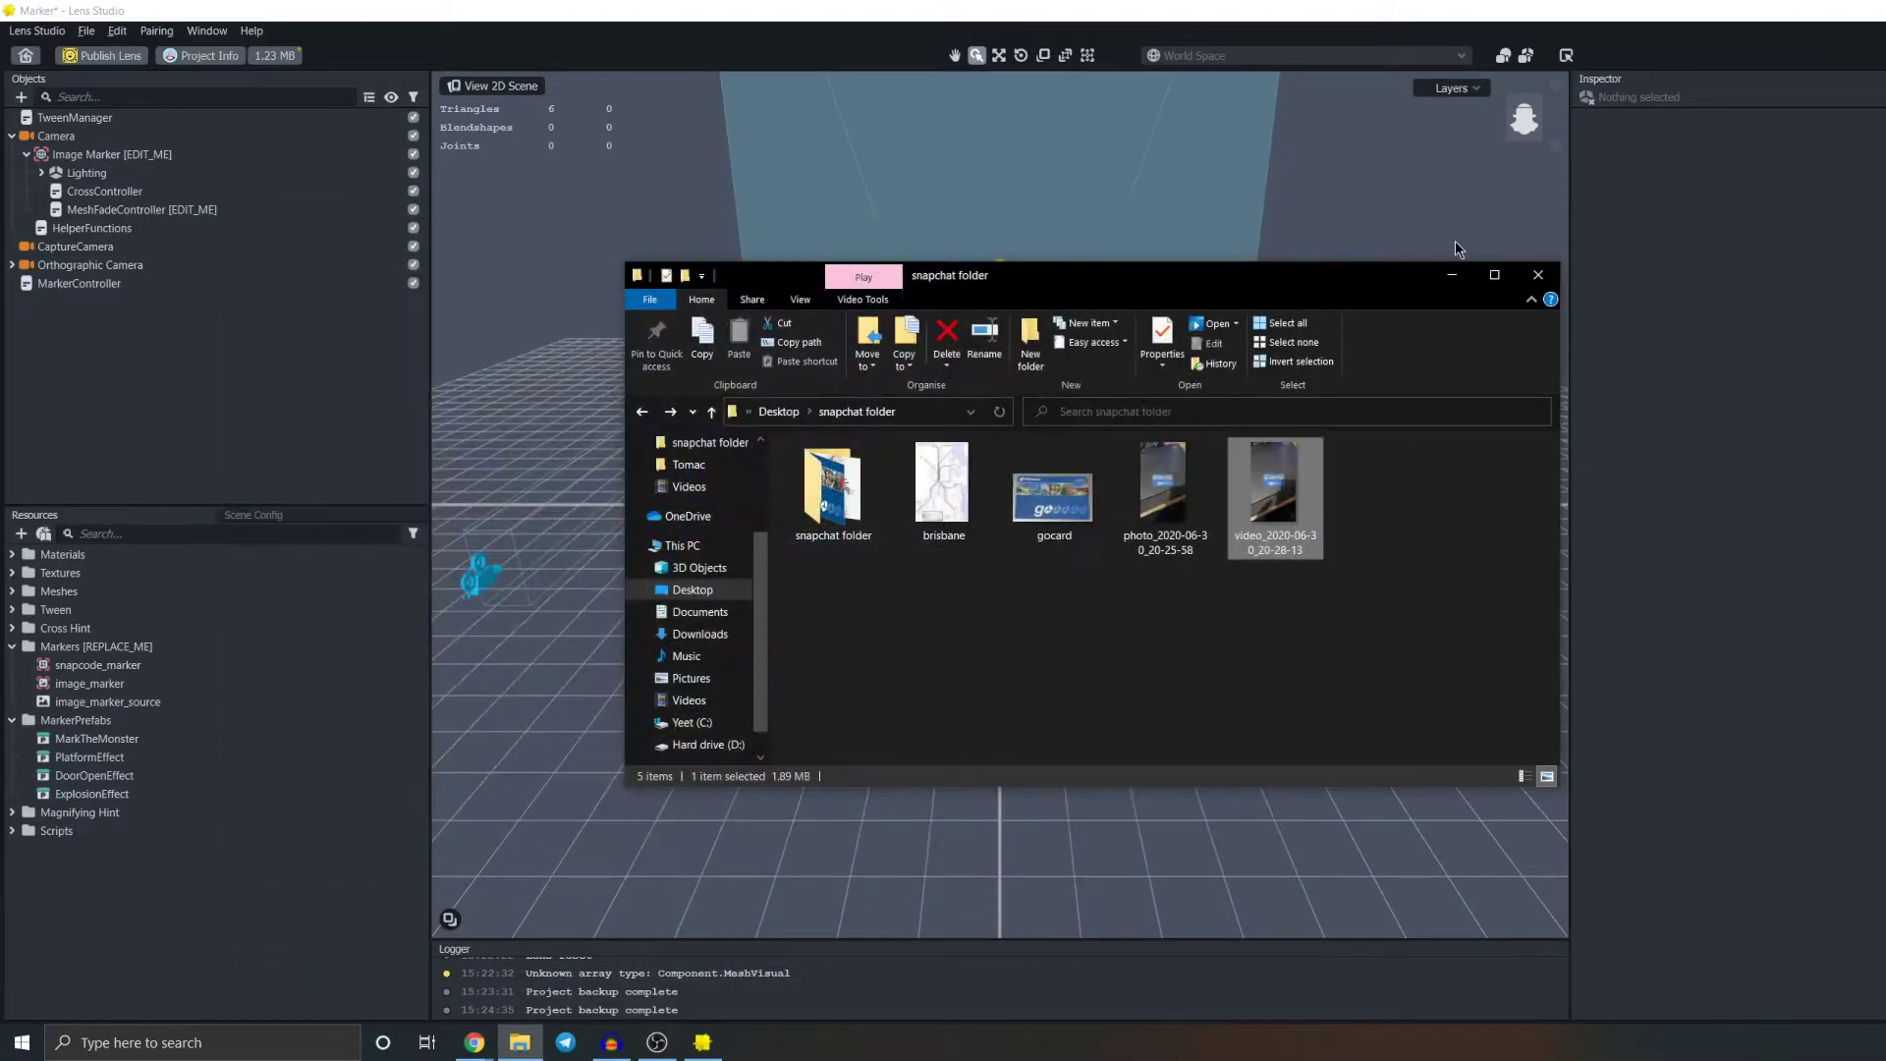
{"action": "left_click", "coordinate": [1538, 275]}
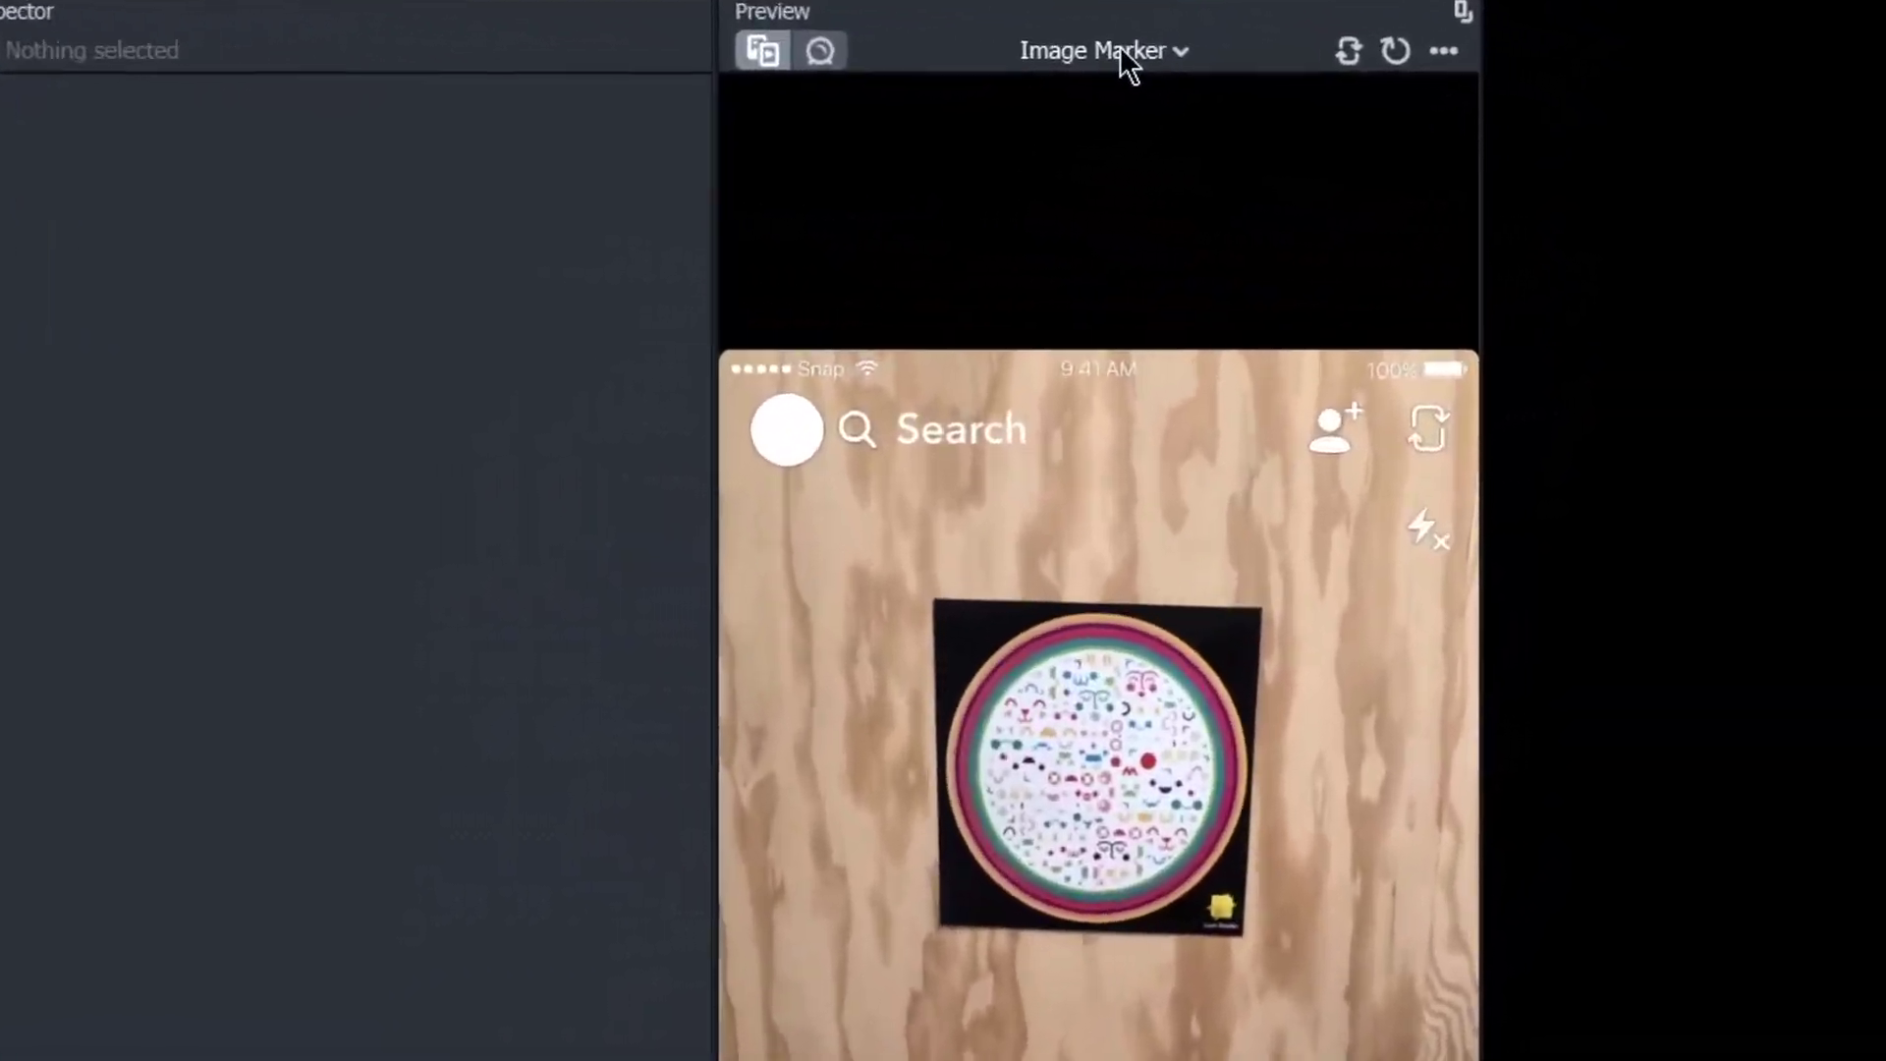
Step: Import the test video video_2020-06-30_20-28-13 from the snapchat folder and use it as the lens preview source
{"action": "left_click", "coordinate": [1695, 99]}
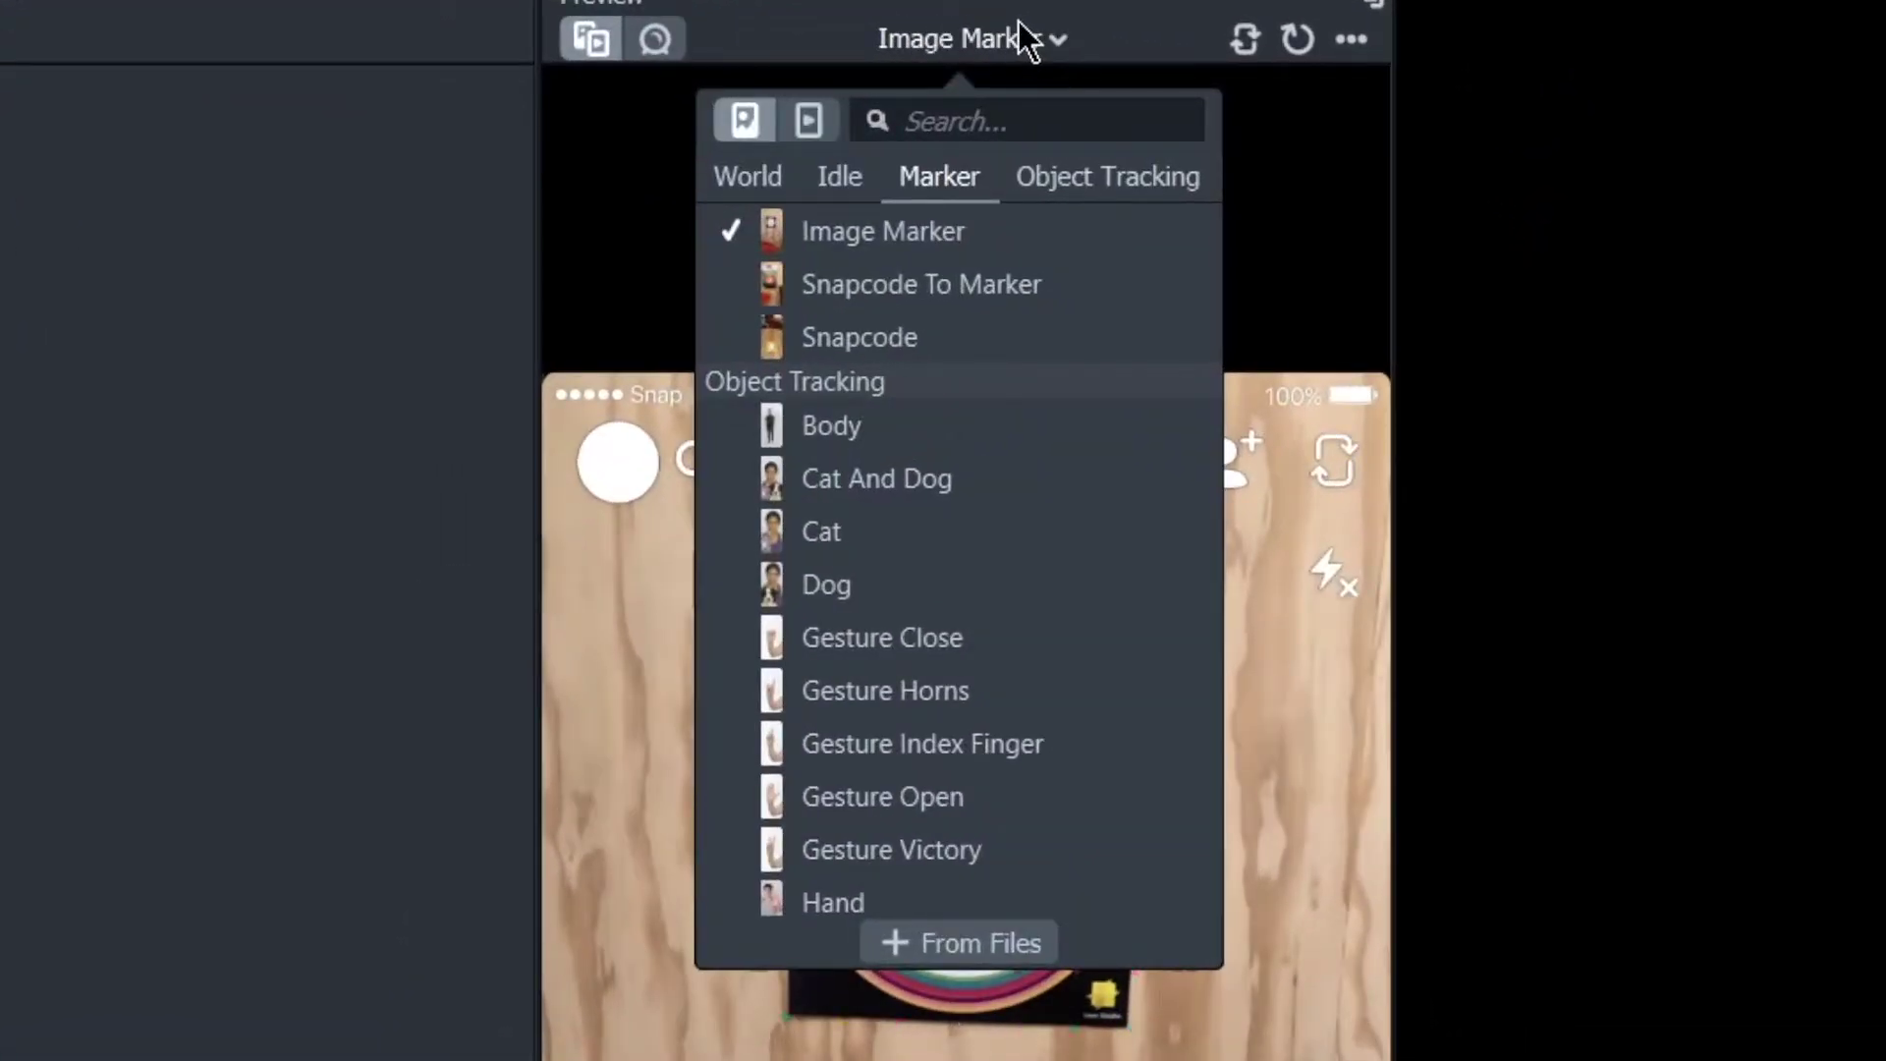
{"action": "left_click", "coordinate": [808, 120]}
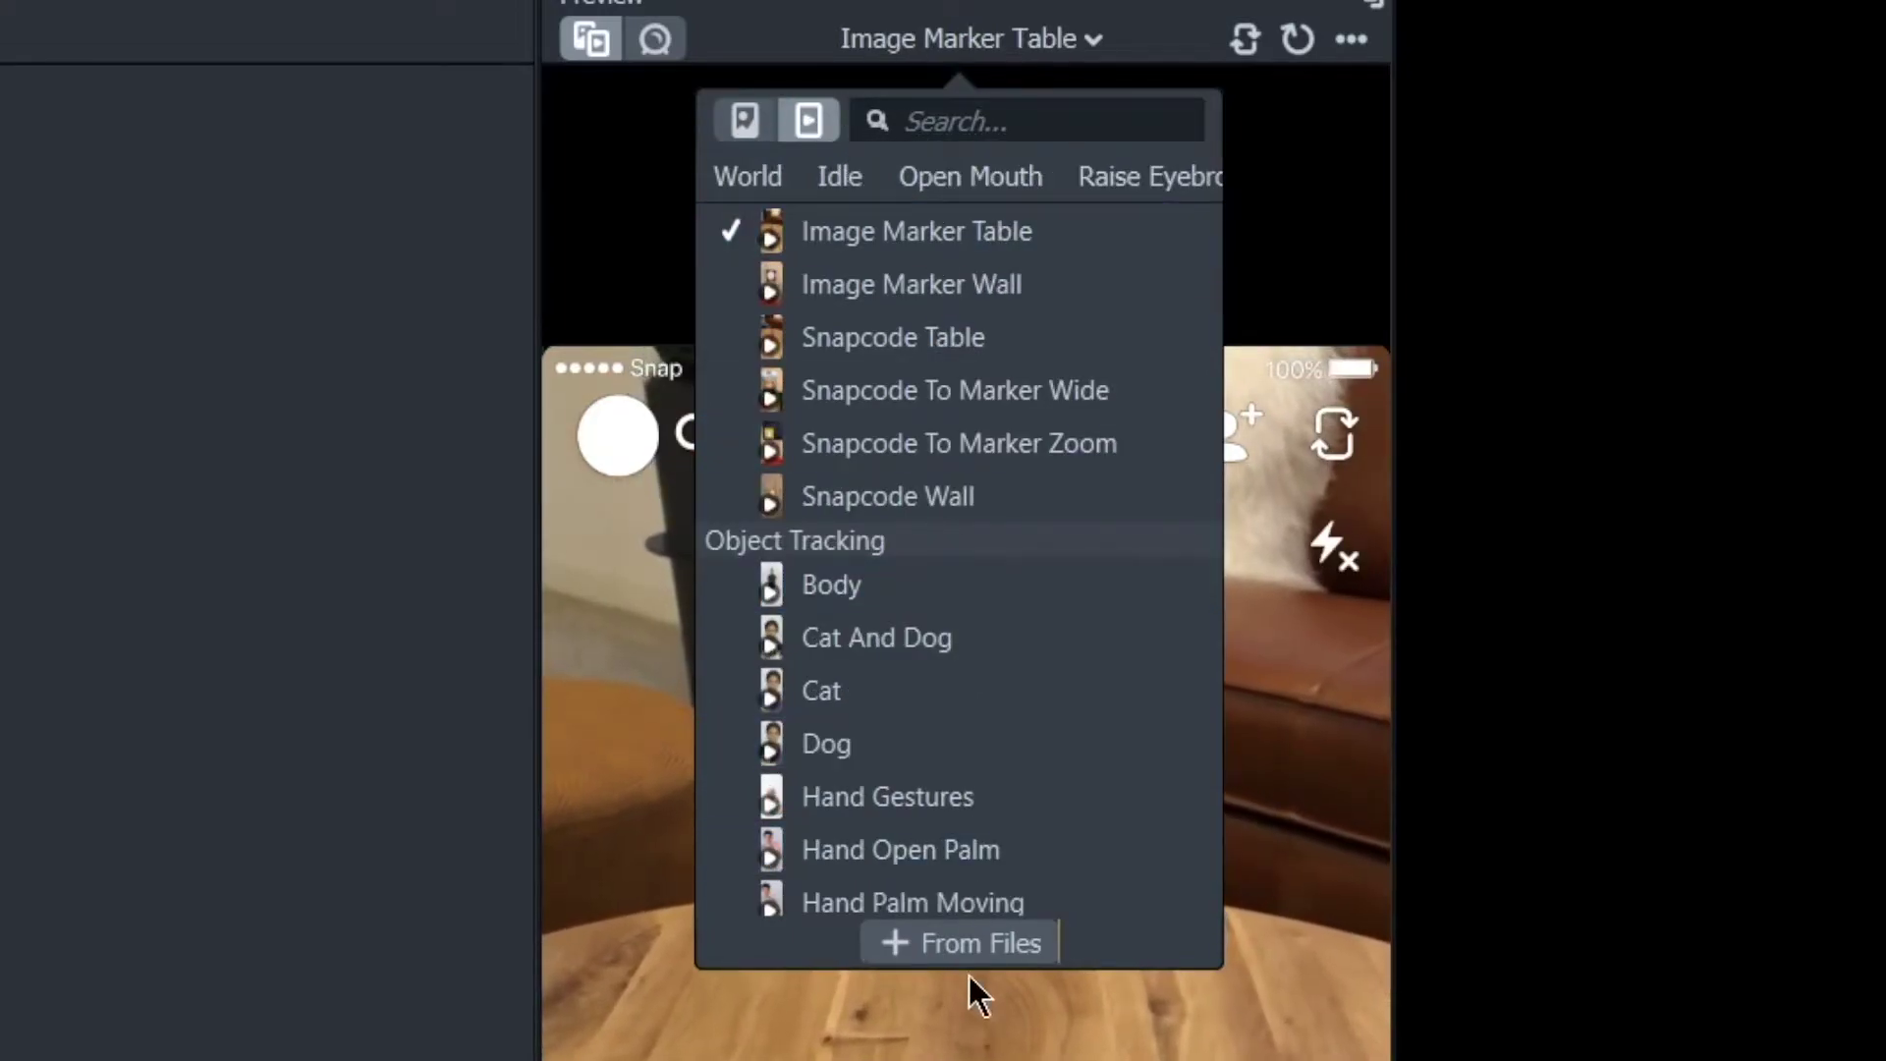
{"action": "left_click", "coordinate": [972, 945]}
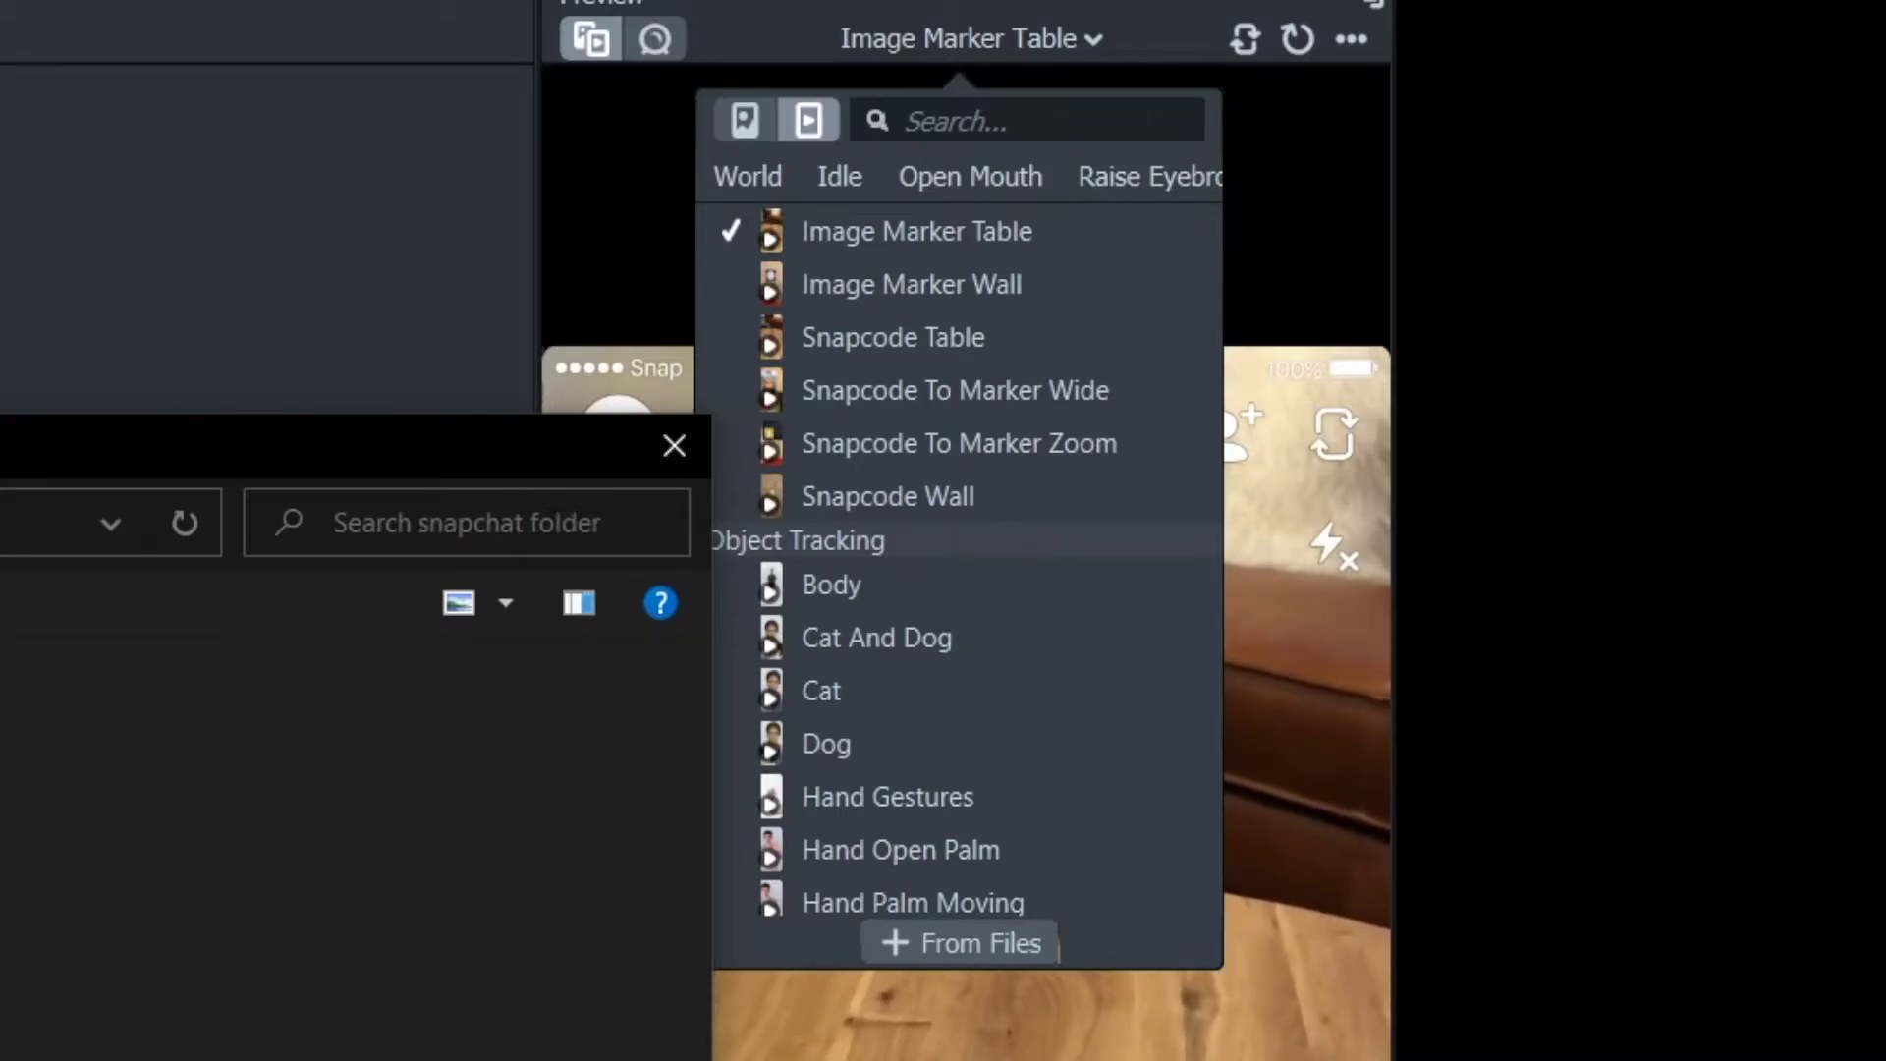
{"action": "key", "text": "Escape"}
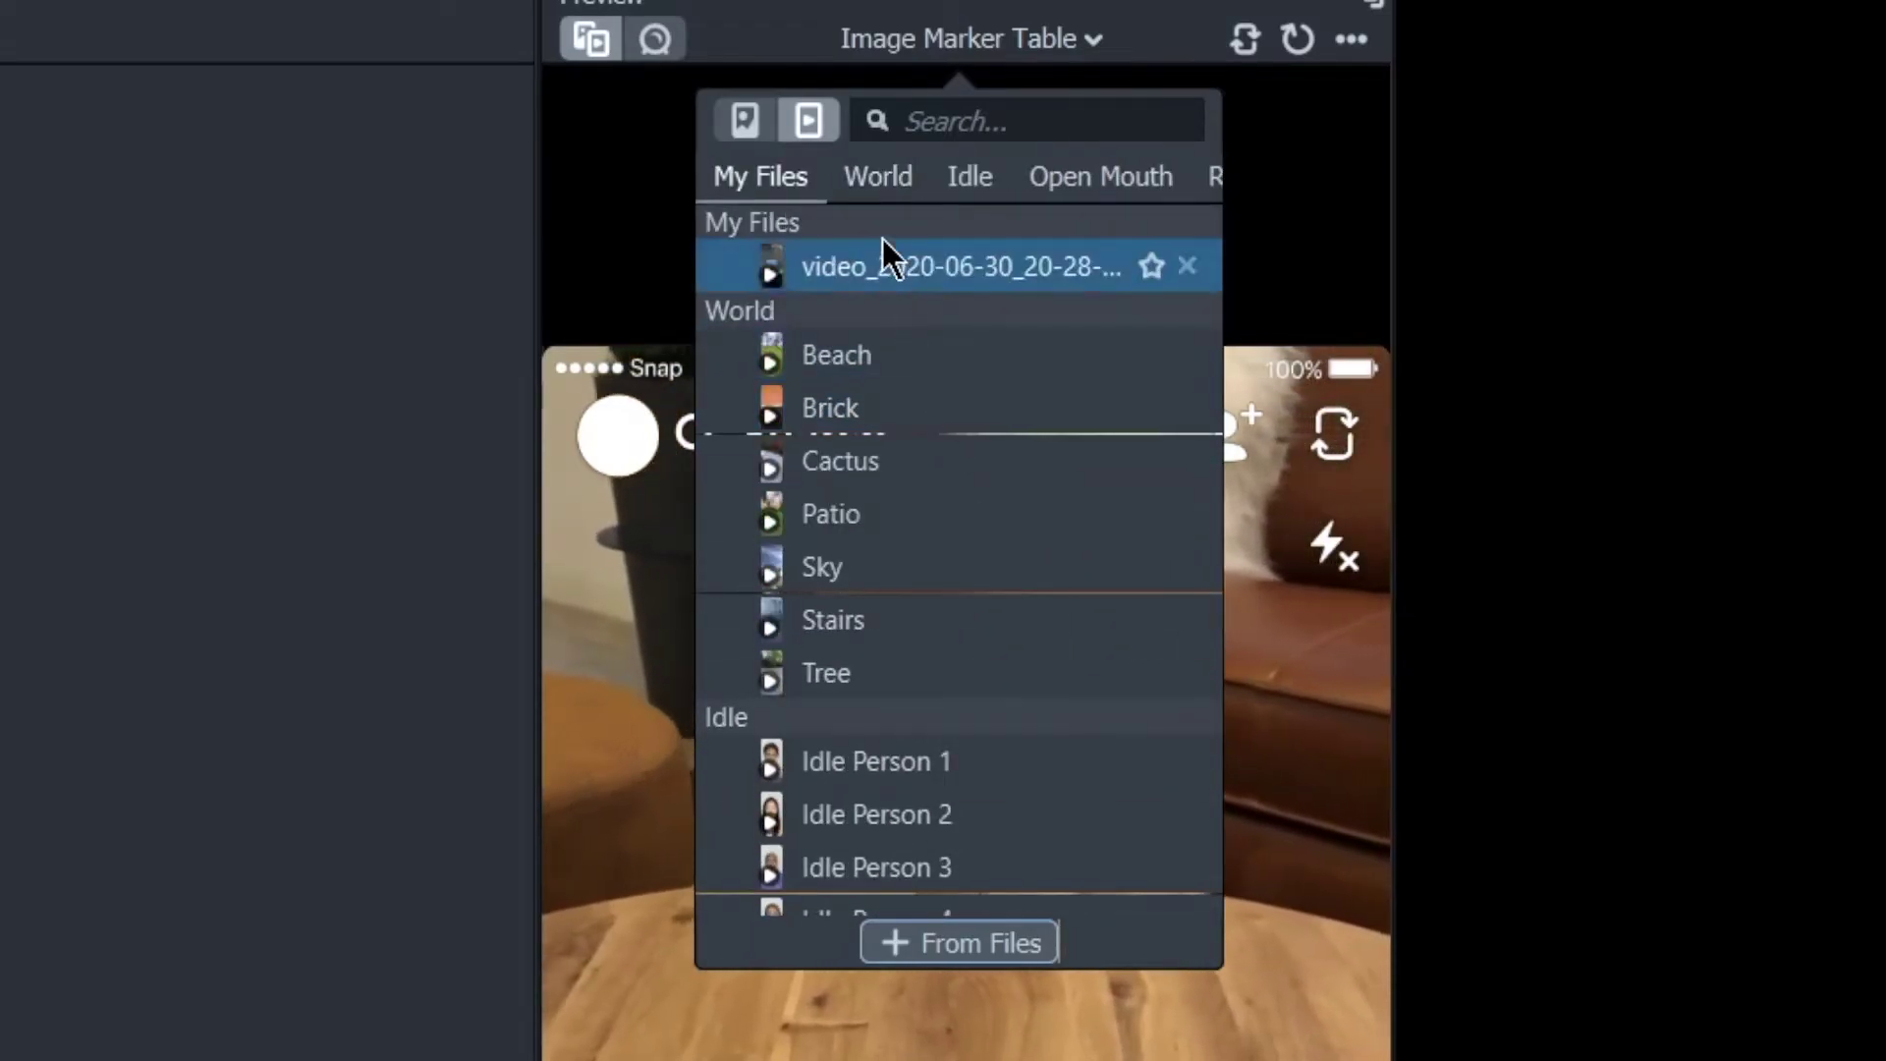
{"action": "left_click", "coordinate": [884, 267]}
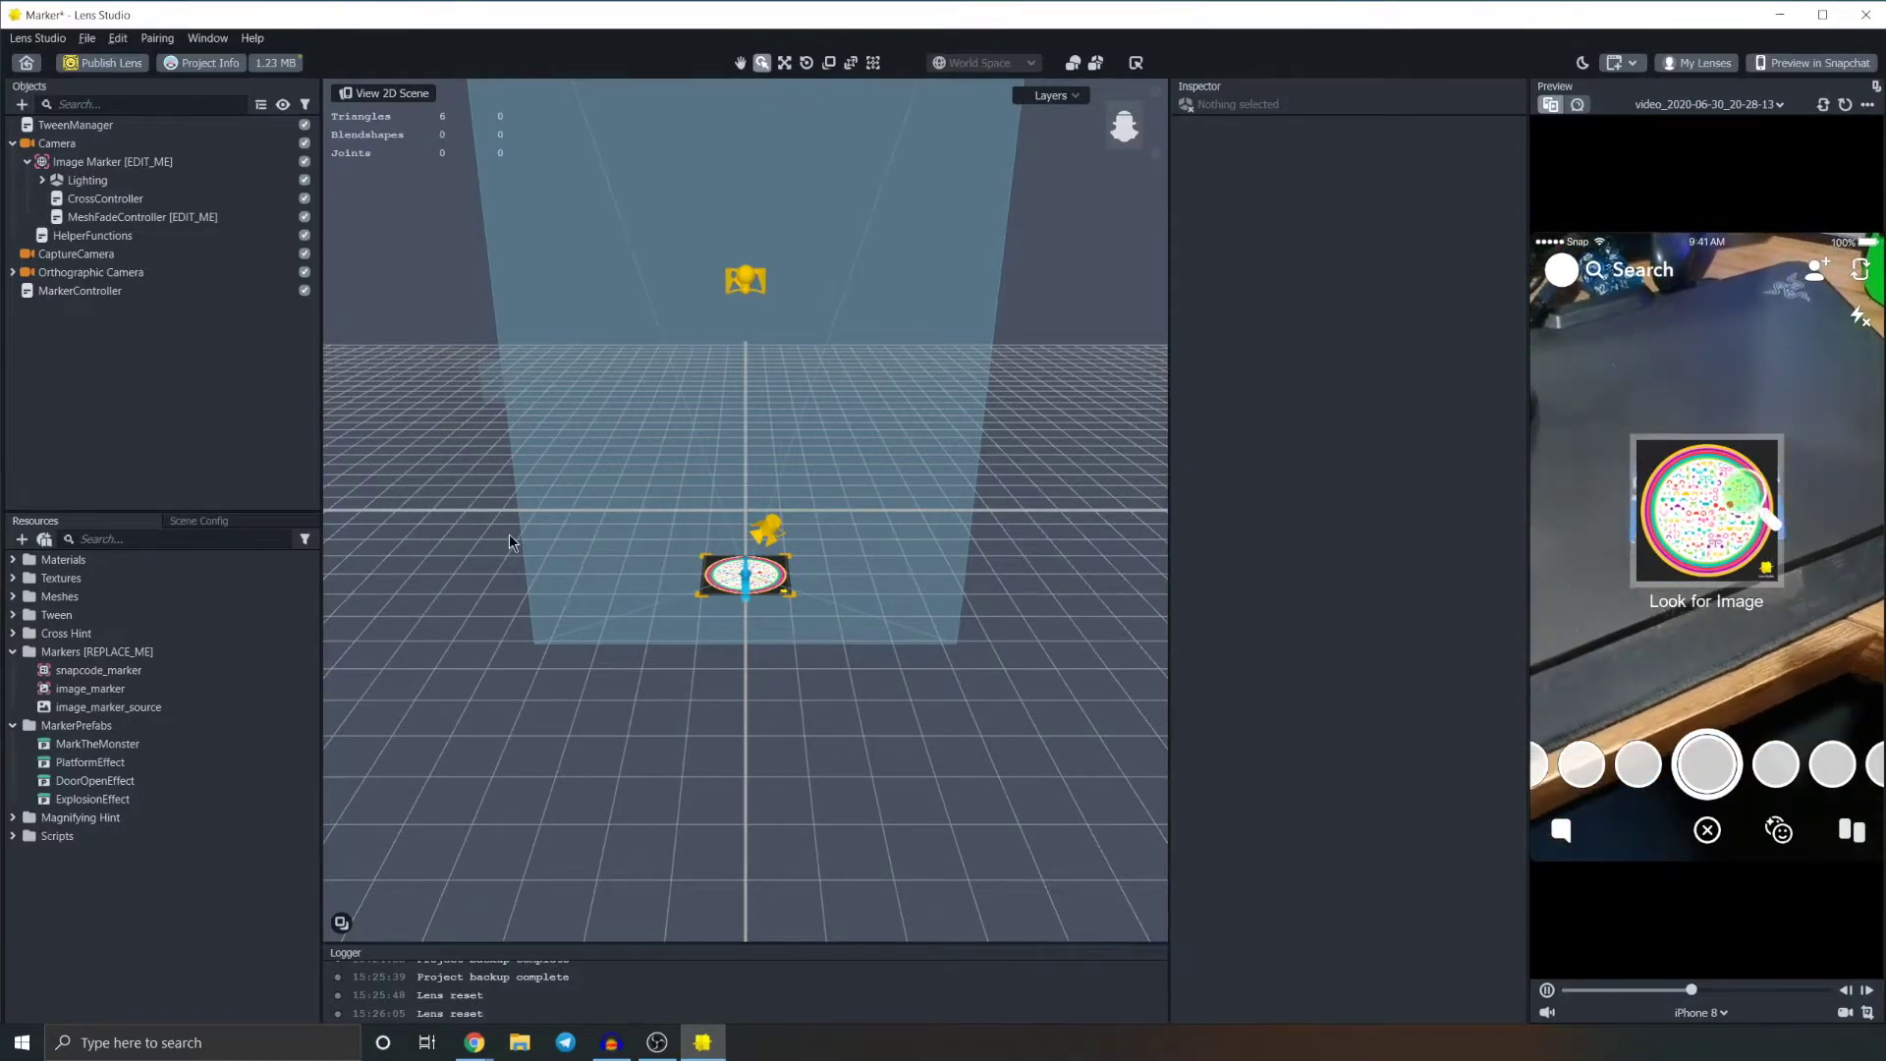
Step: Create an image marker from the gocard picture and assign it to the Image Marker object's Marker Tracking
{"action": "left_click", "coordinate": [161, 181]}
{"action": "left_click", "coordinate": [162, 165]}
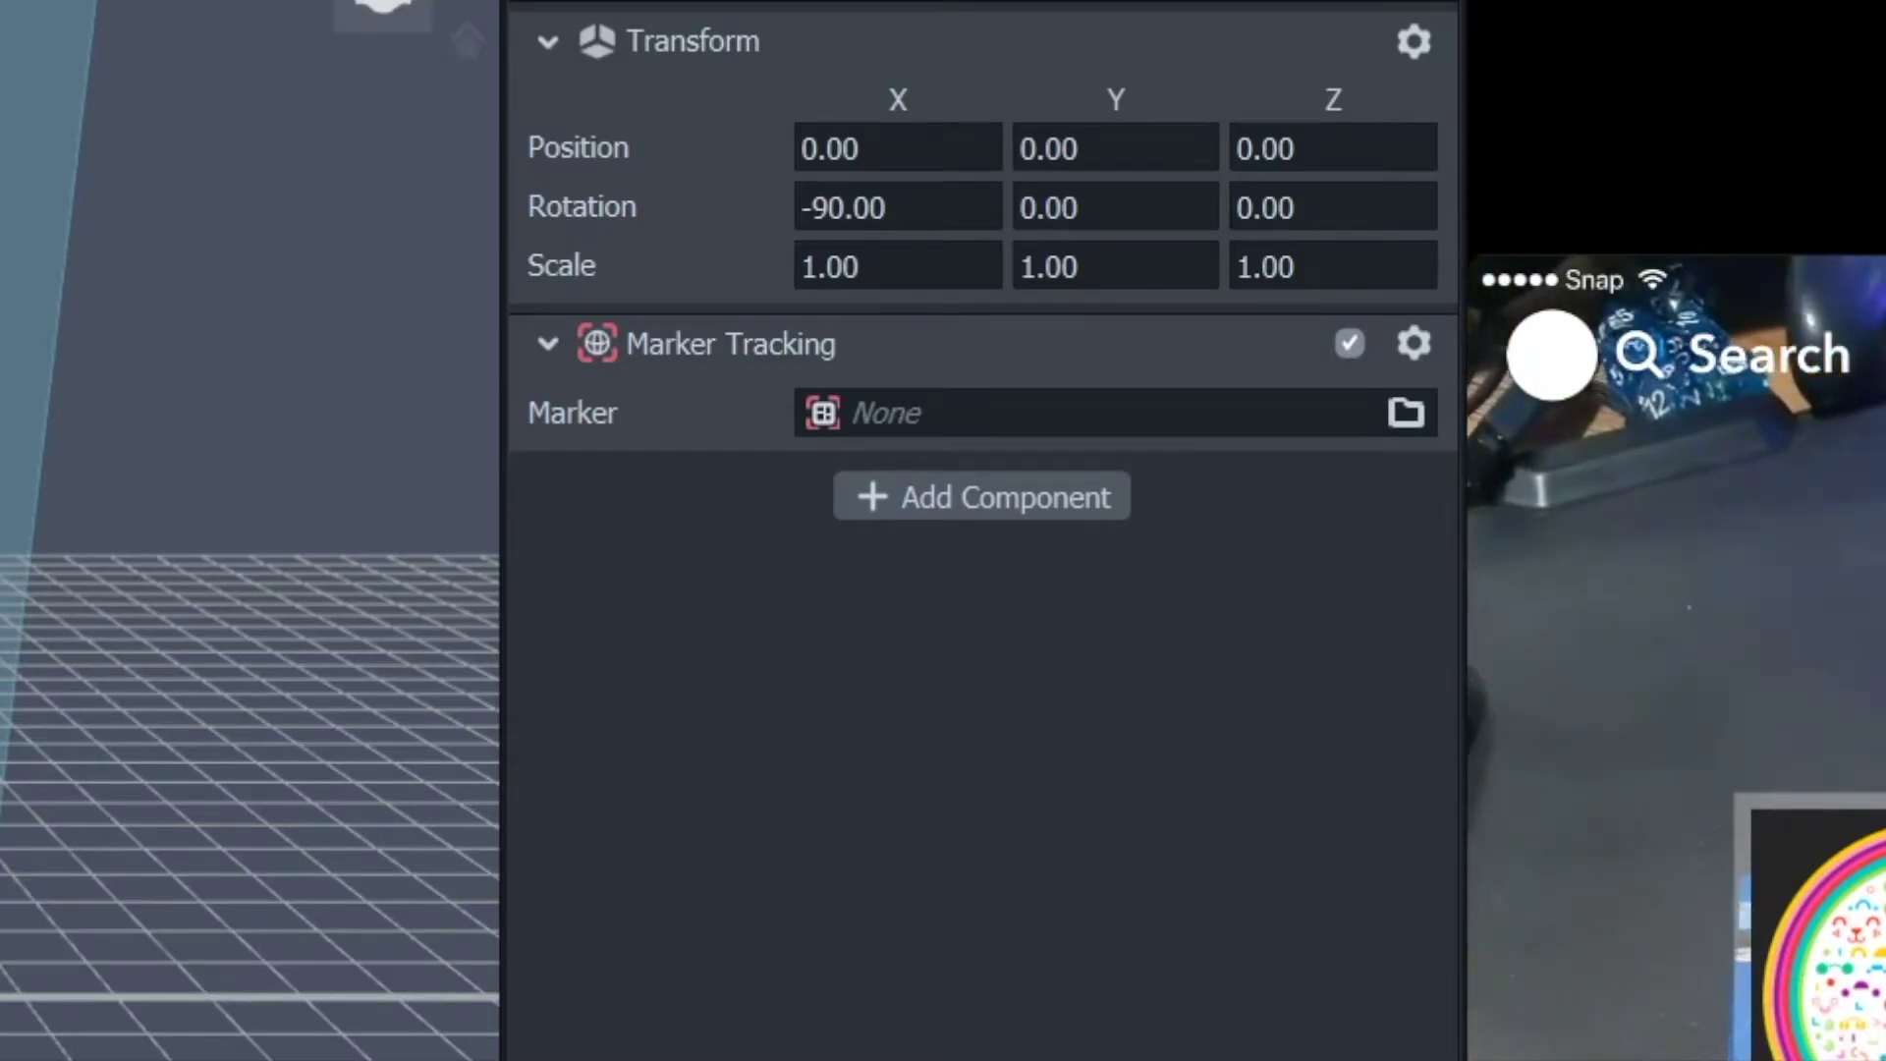
{"action": "left_click", "coordinate": [972, 413]}
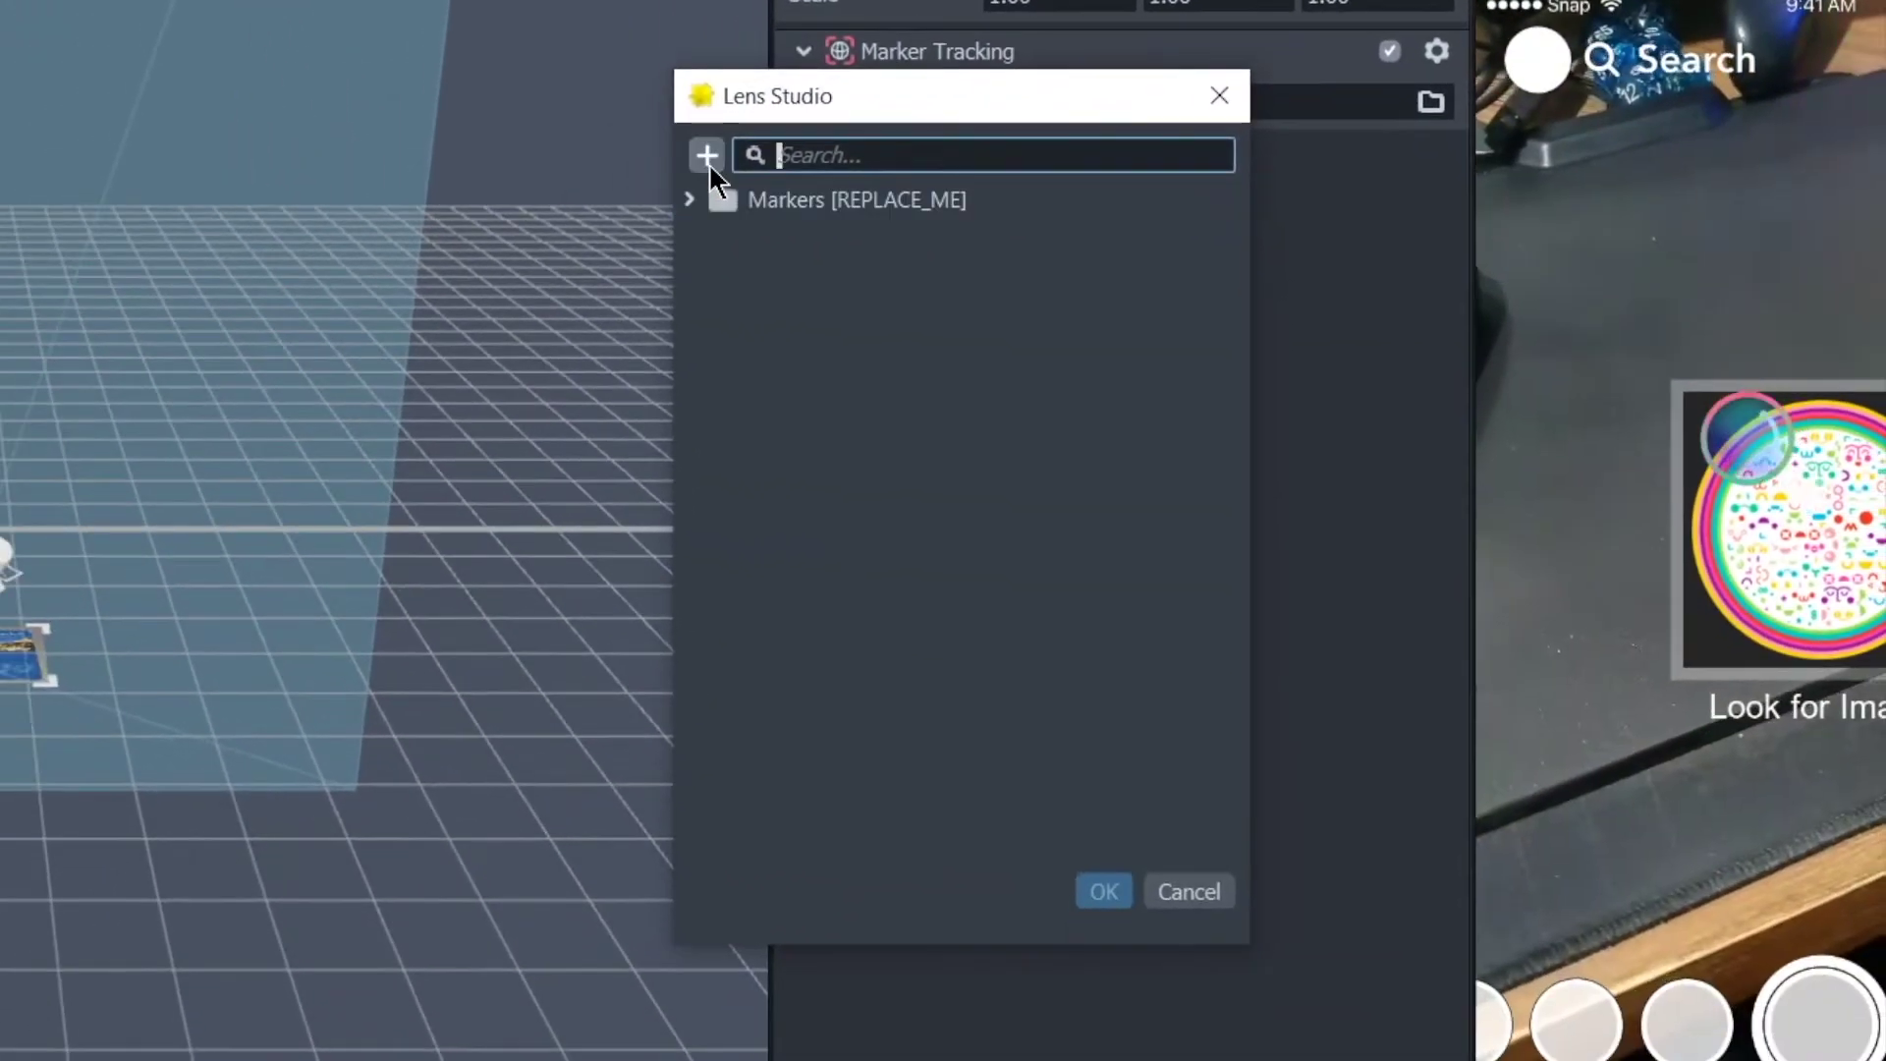
{"action": "left_click", "coordinate": [636, 235]}
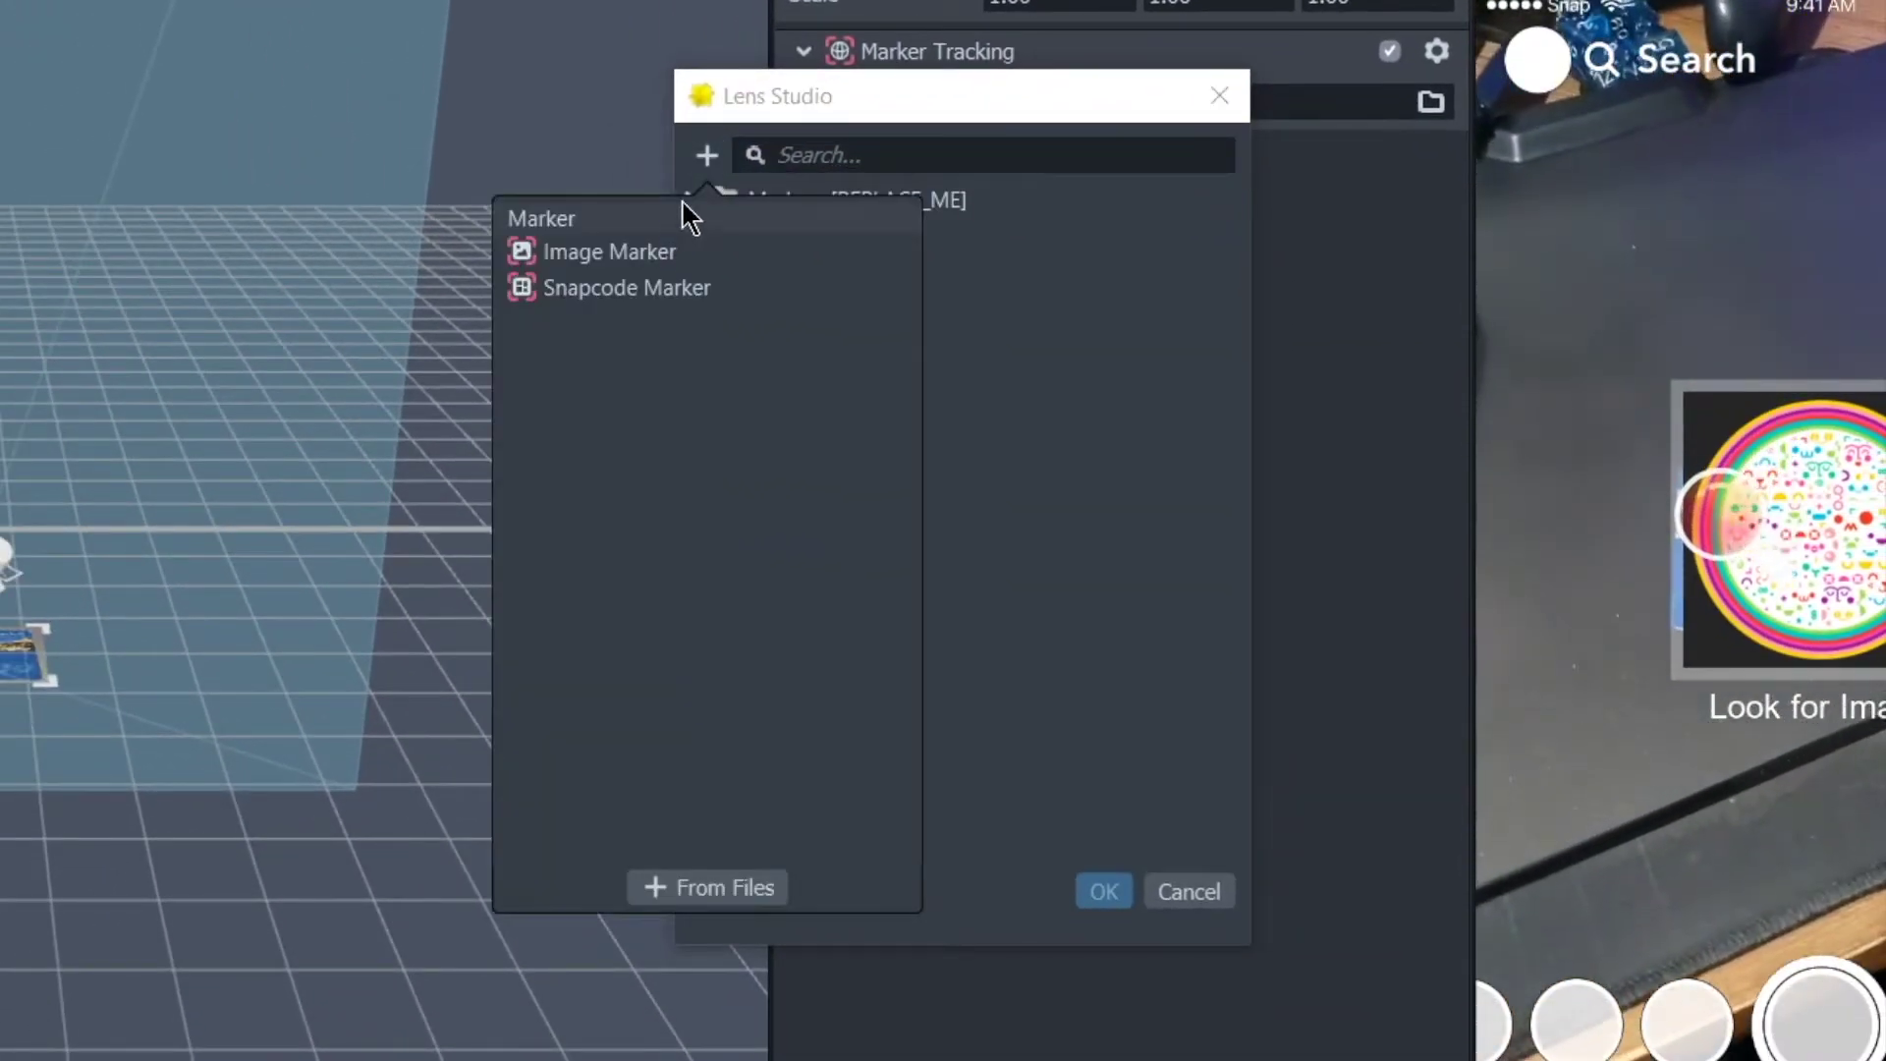
{"action": "left_click", "coordinate": [688, 258]}
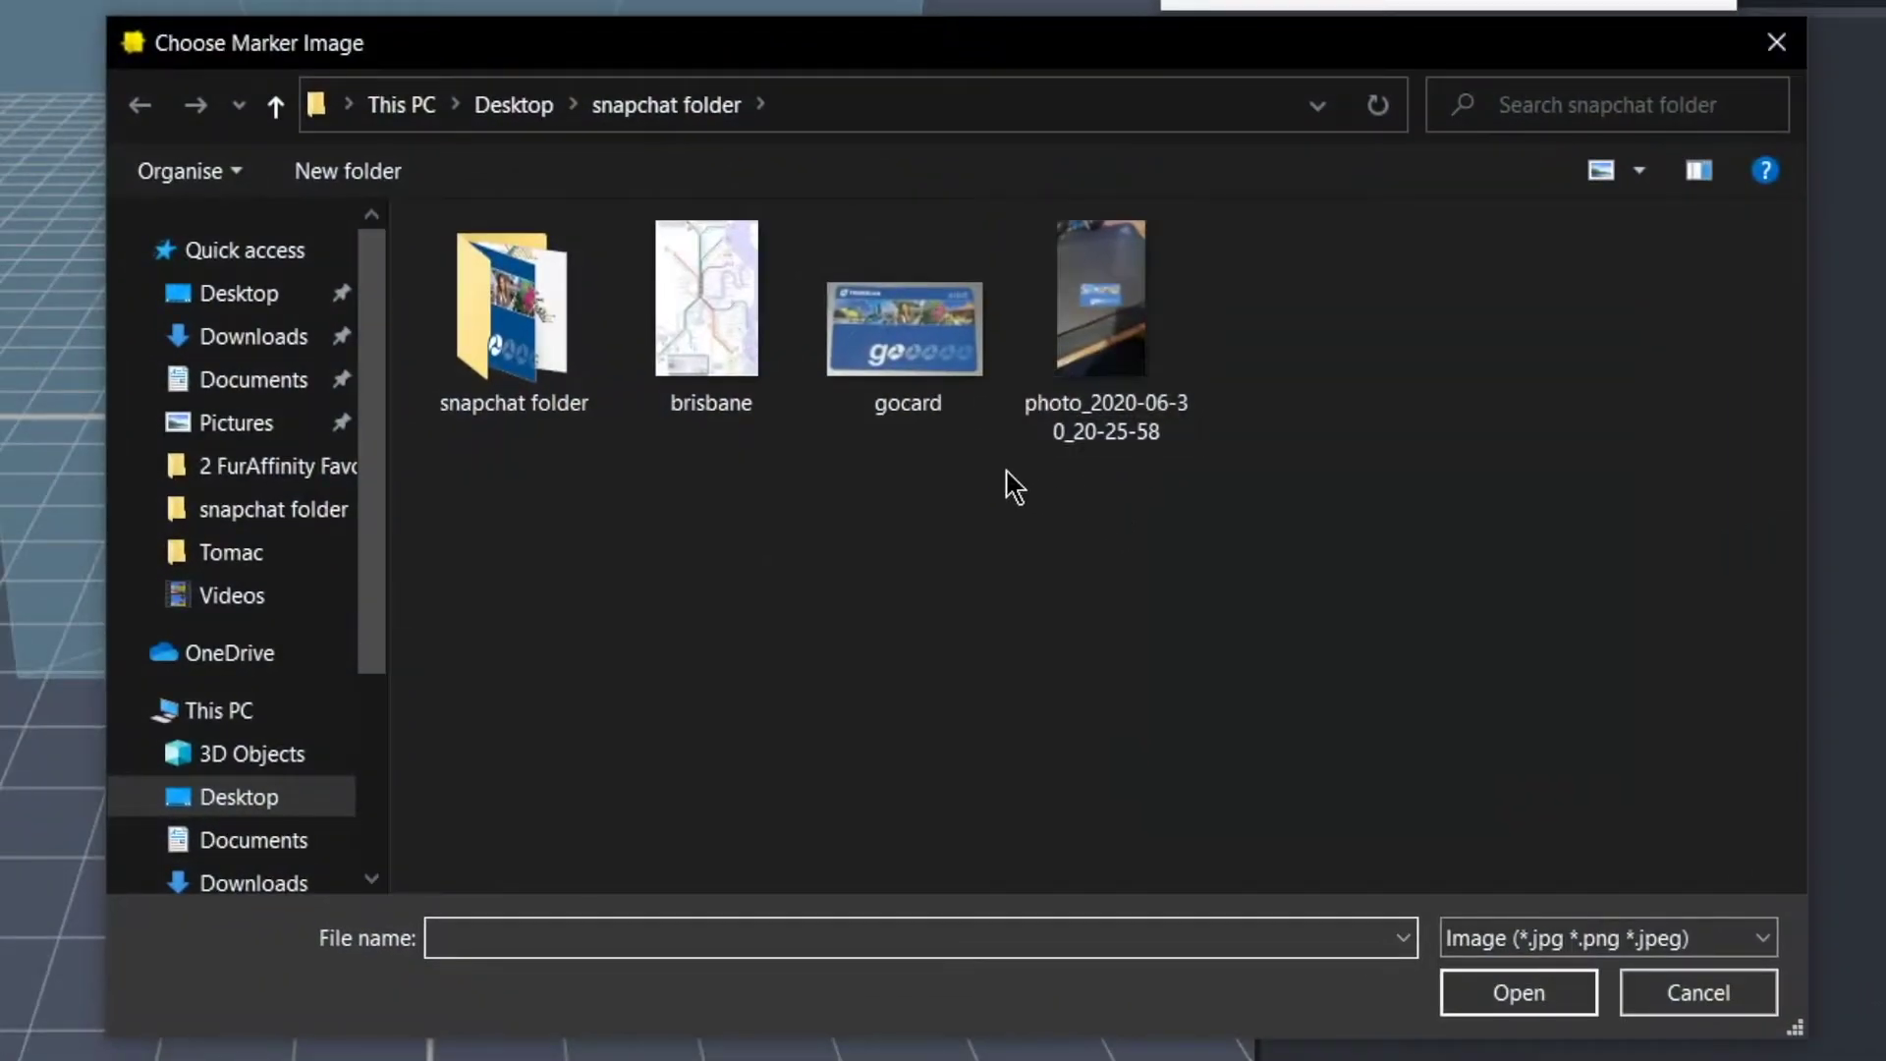
{"action": "left_click", "coordinate": [914, 356]}
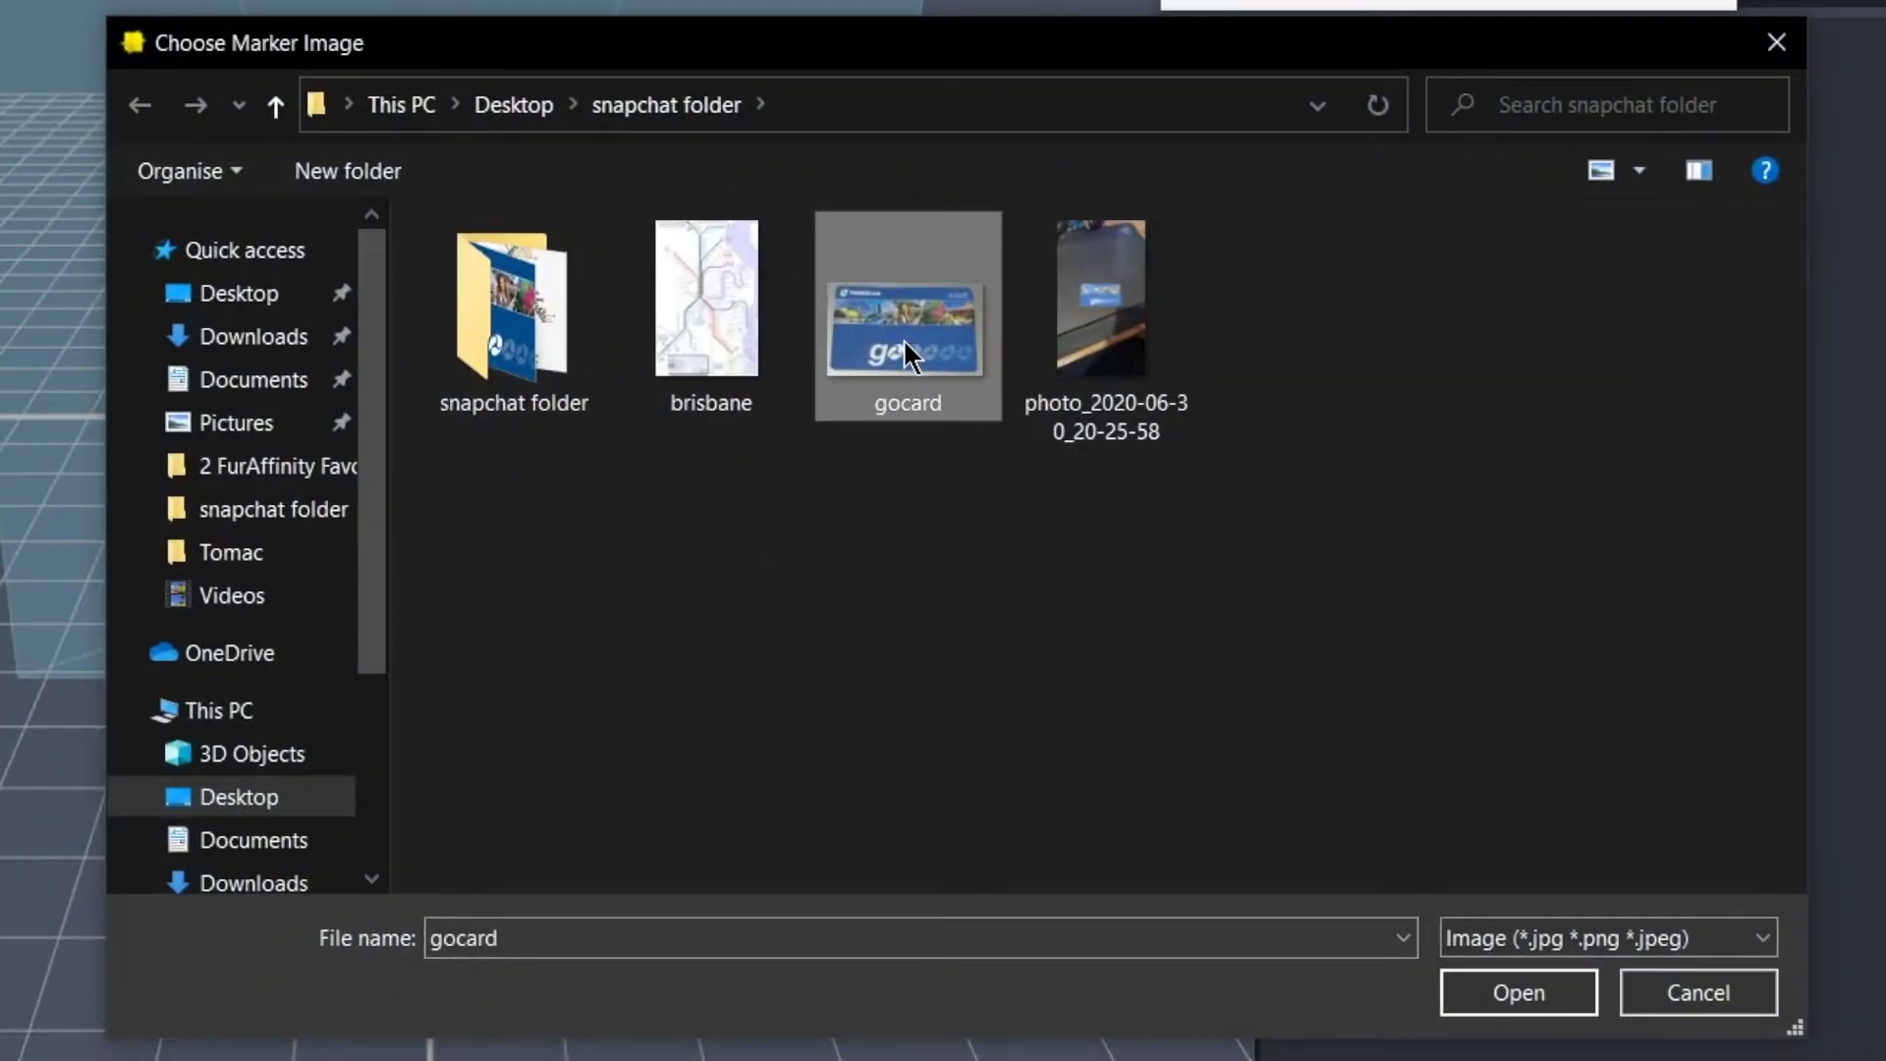
{"action": "left_click", "coordinate": [1521, 992]}
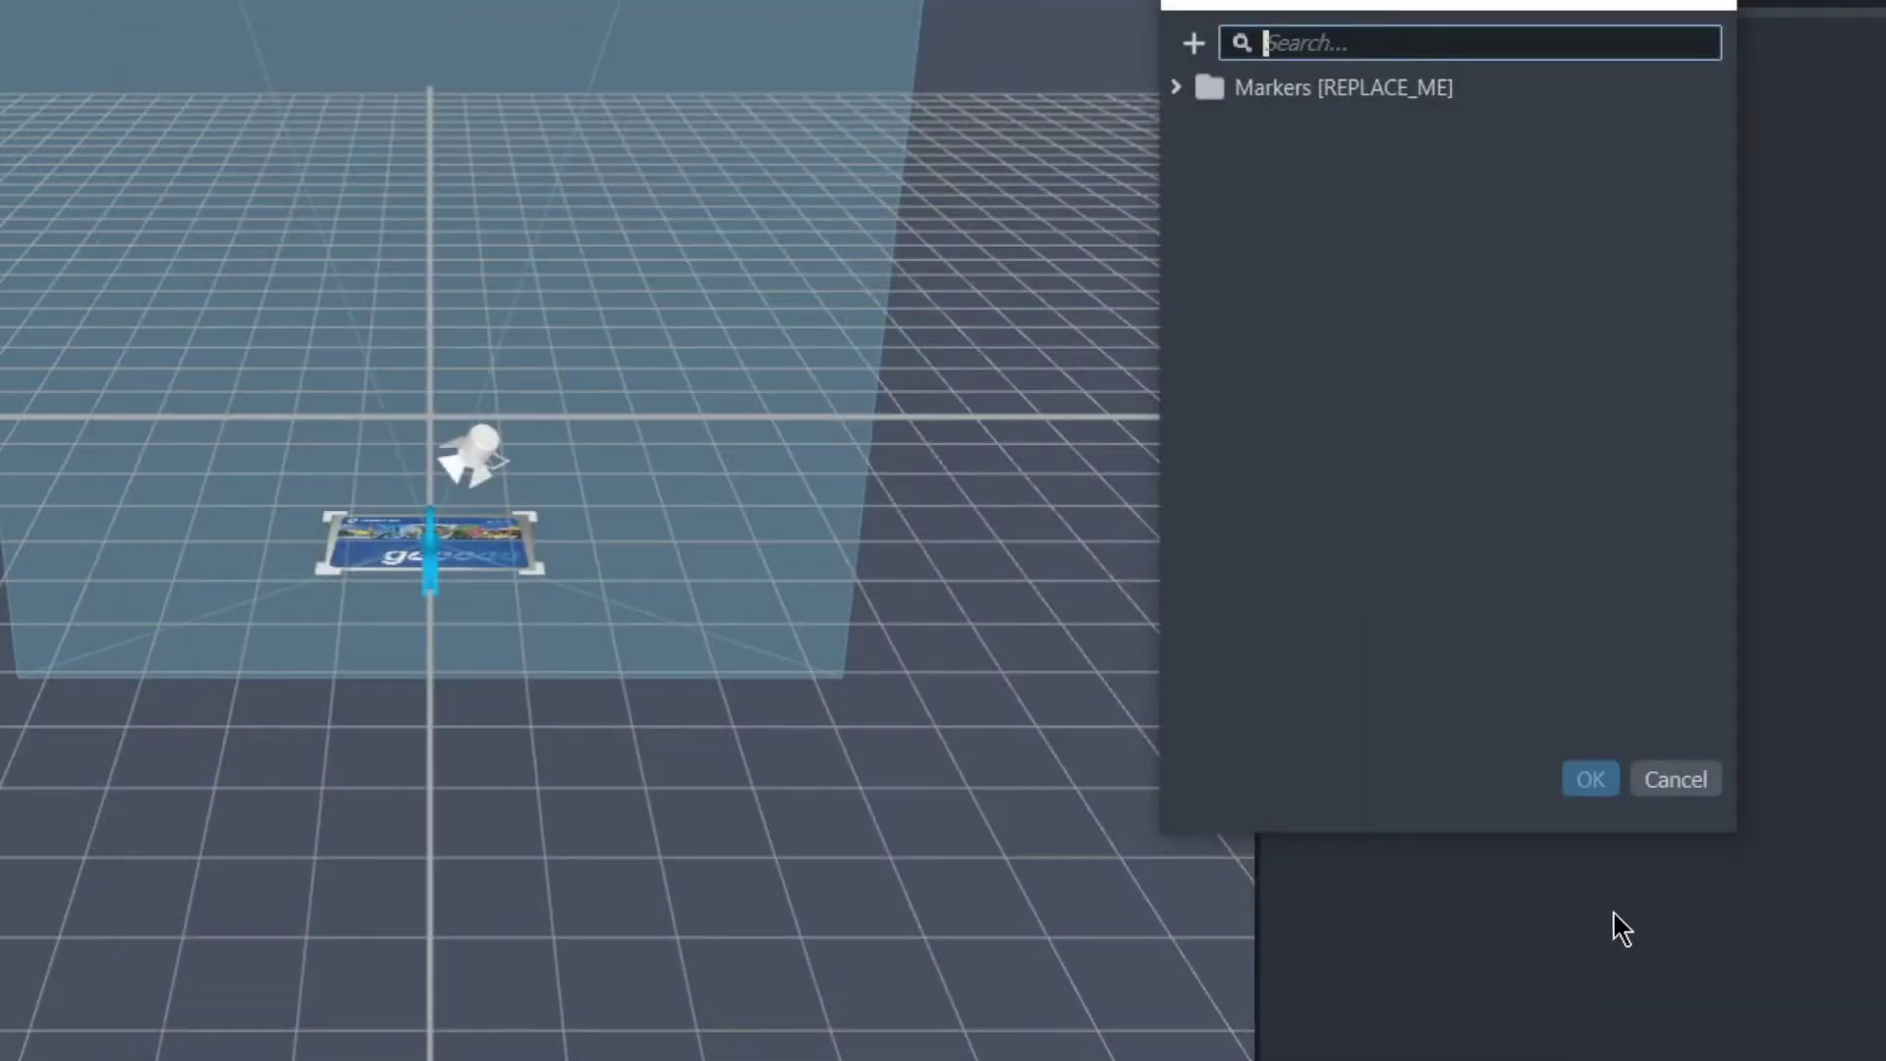
{"action": "left_click", "coordinate": [1590, 780]}
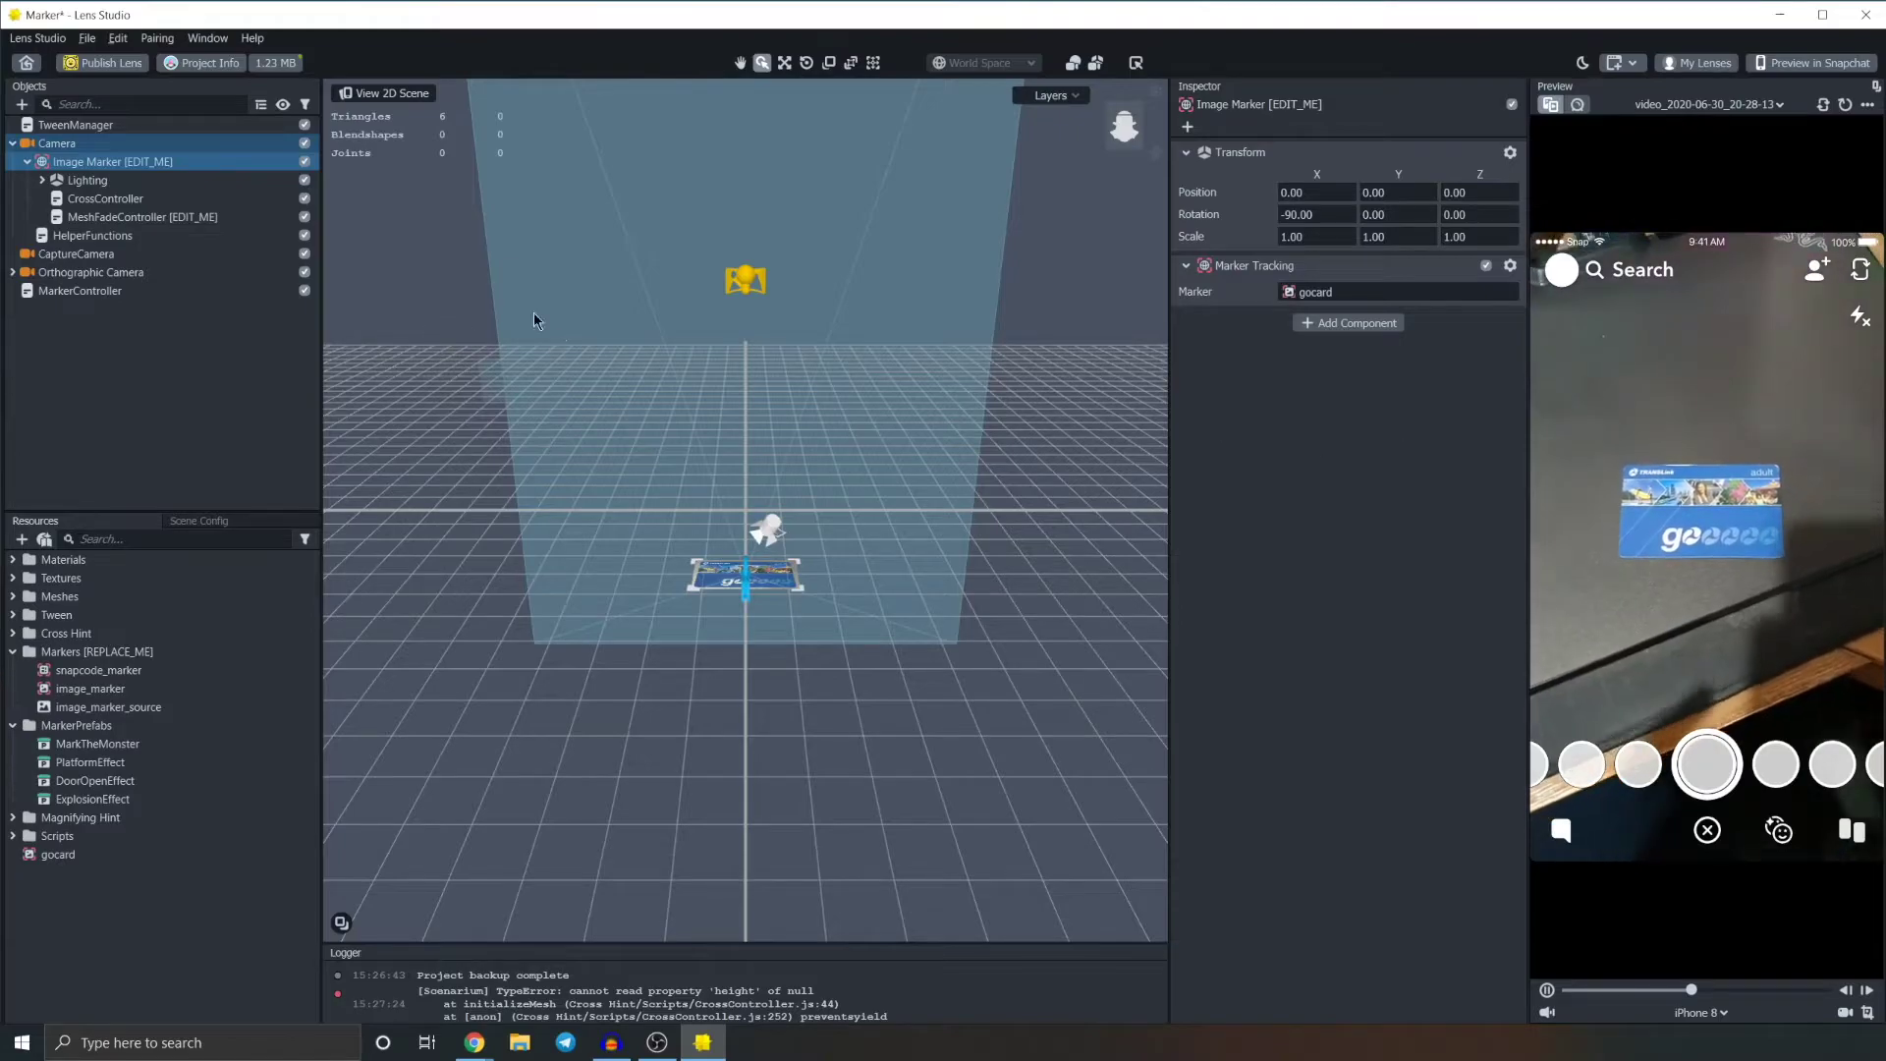
Step: Import the adult go card image from the nested snapchat folder into the project resources and close the folder window
{"action": "mouse_move", "coordinate": [88, 152]}
{"action": "left_mouse_down"}
{"action": "mouse_move", "coordinate": [39, 291]}
{"action": "mouse_move", "coordinate": [18, 280]}
{"action": "left_mouse_up"}
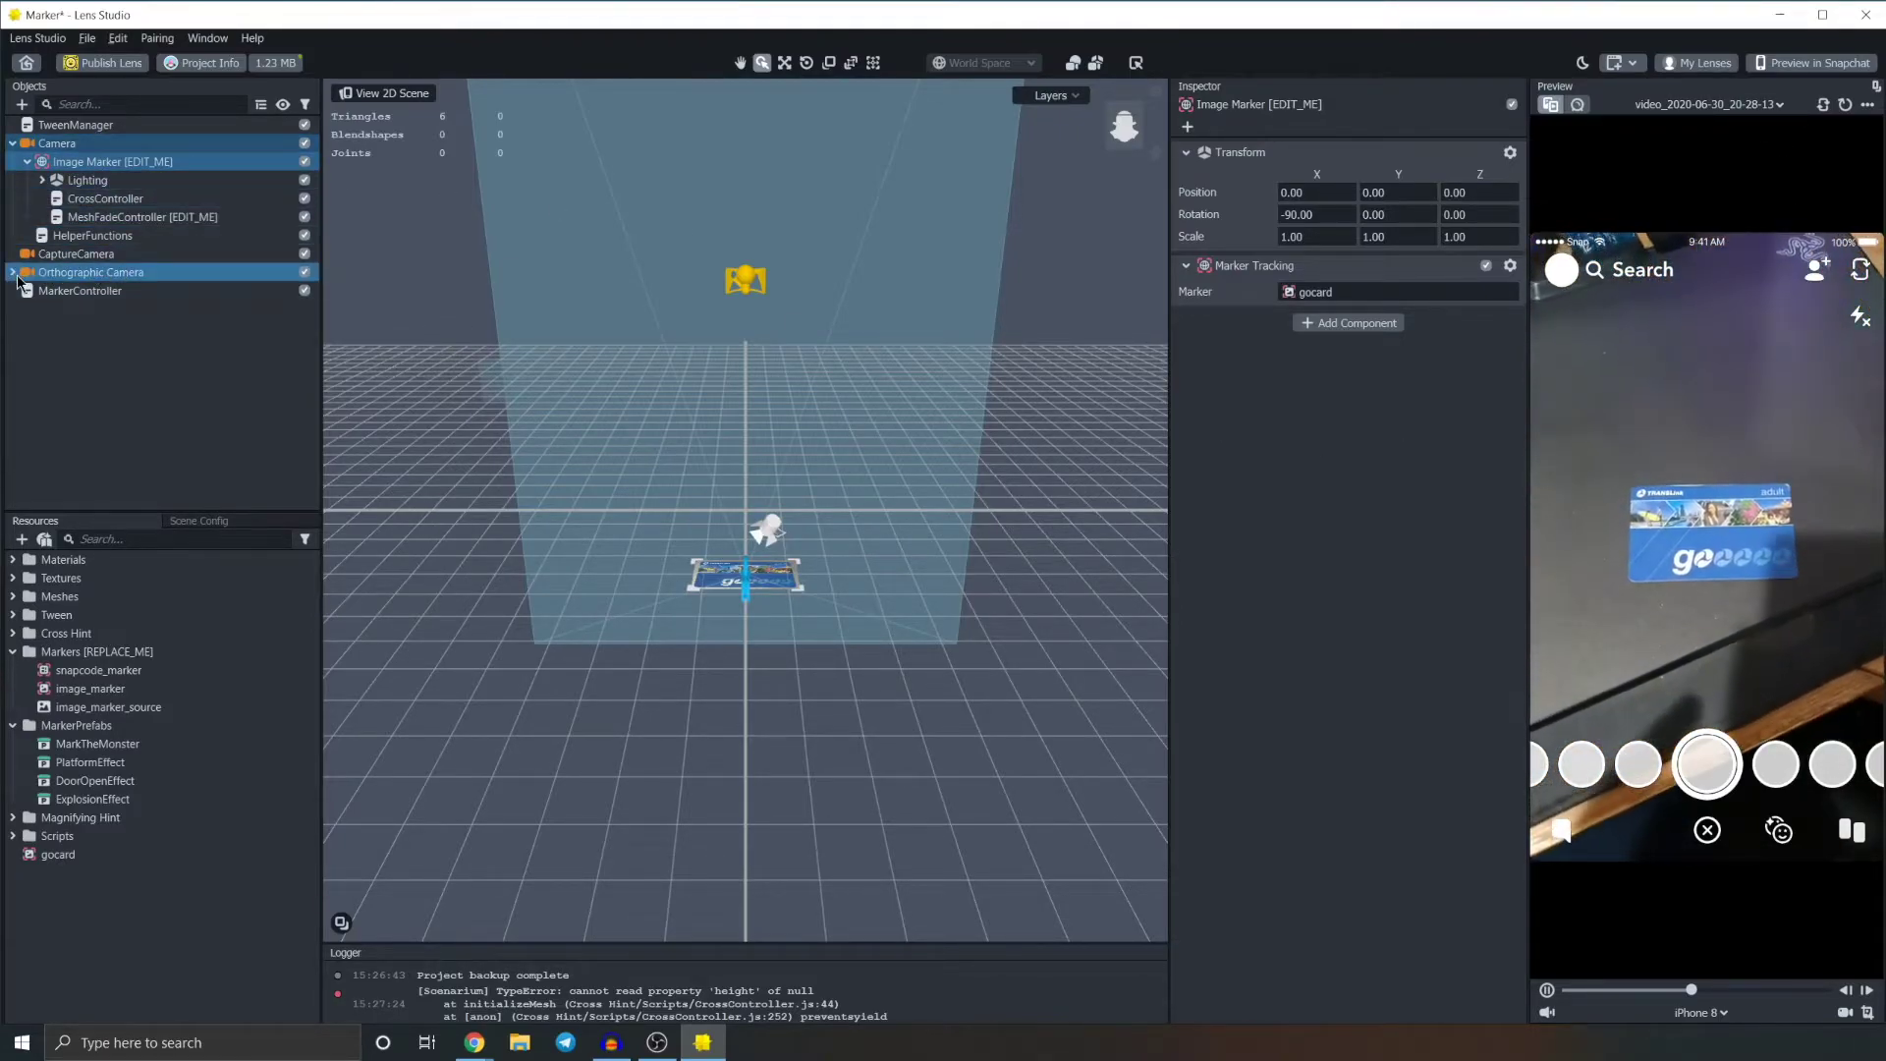
{"action": "left_click", "coordinate": [520, 1042]}
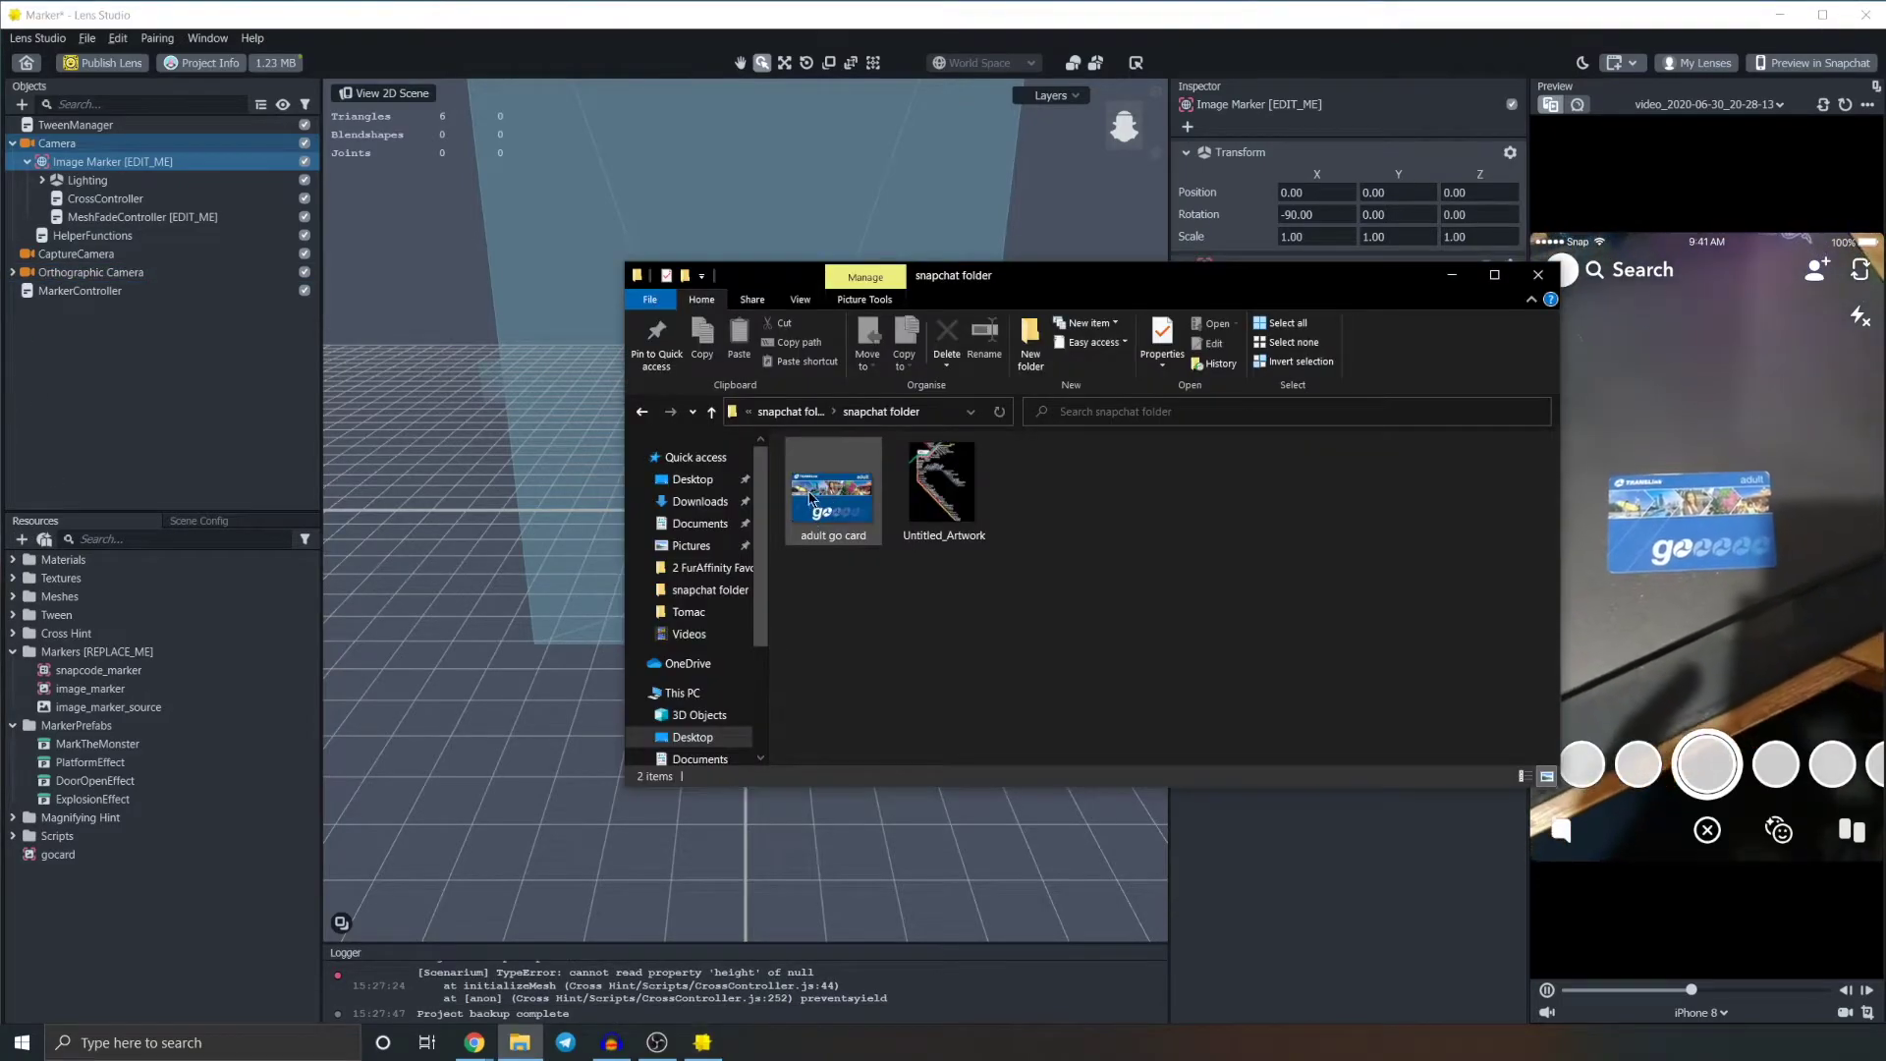
{"action": "left_click_drag", "start_coordinate": [833, 479], "coordinate": [208, 914]}
{"action": "left_click", "coordinate": [90, 876]}
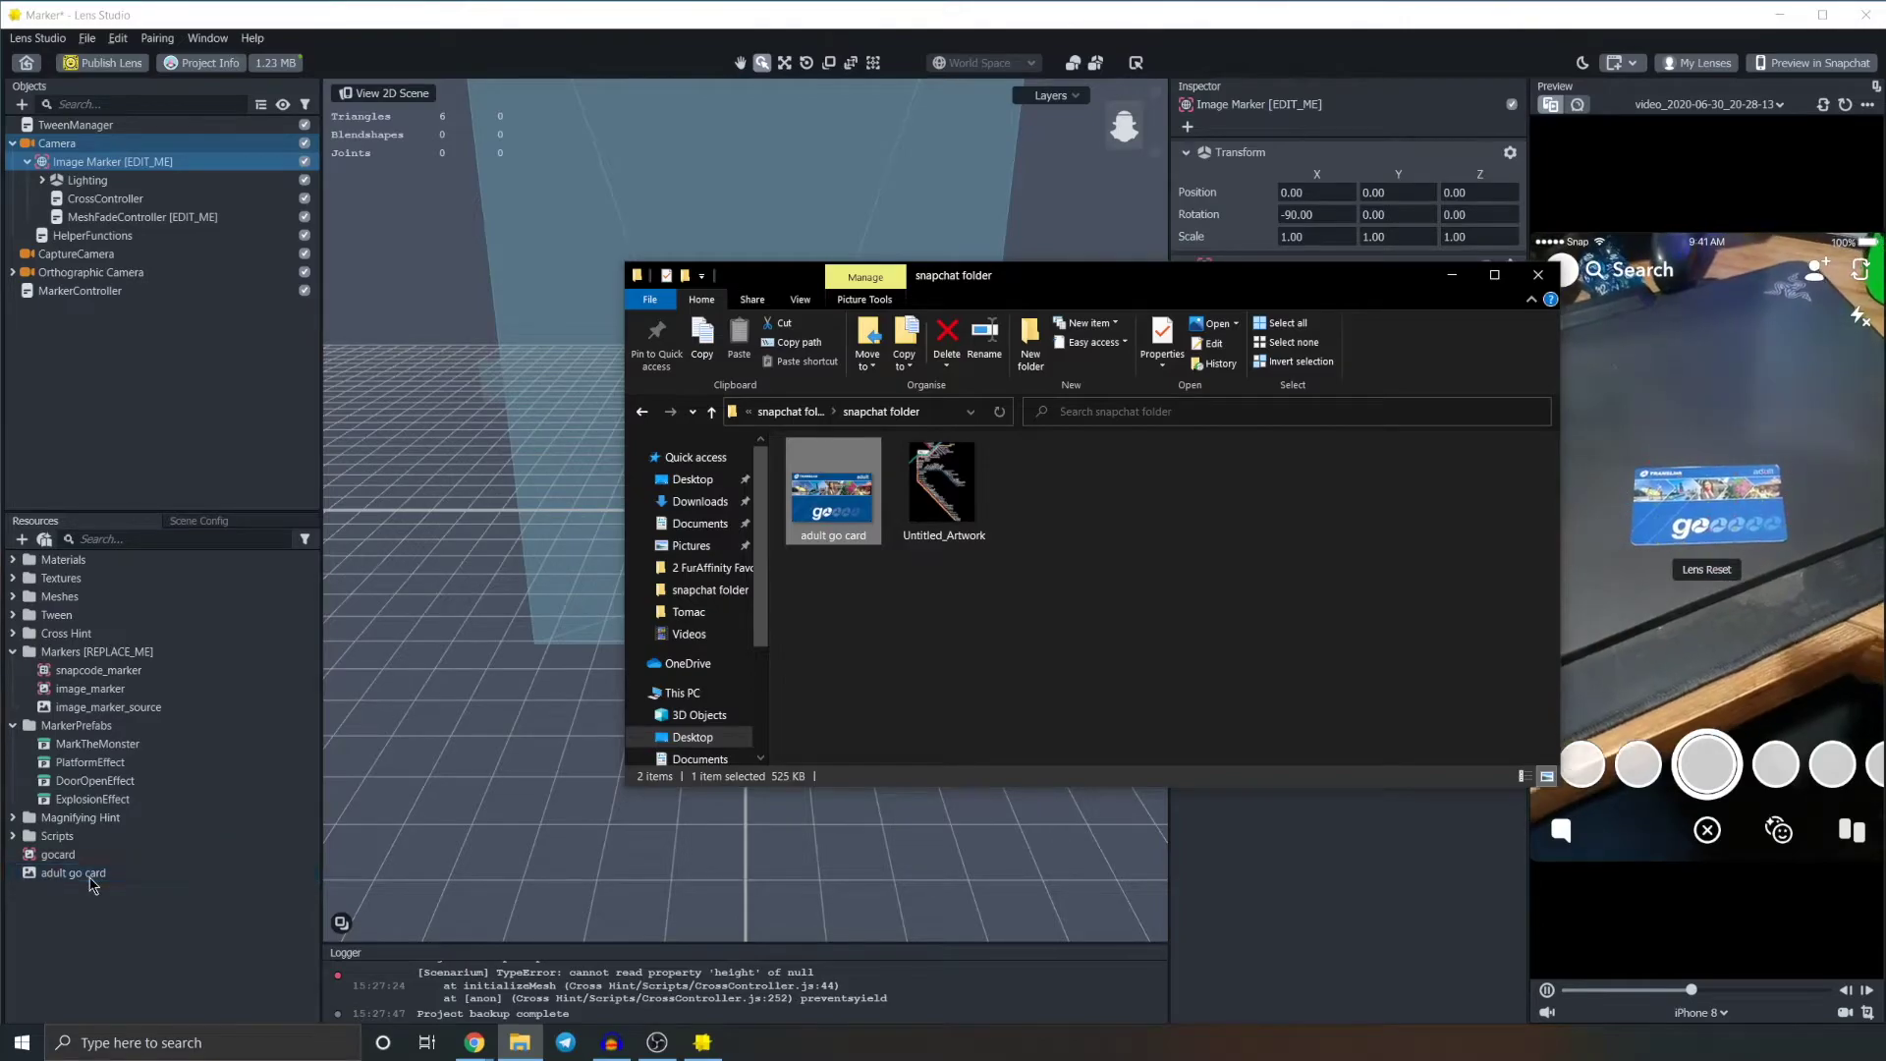
{"action": "left_click", "coordinate": [1532, 278]}
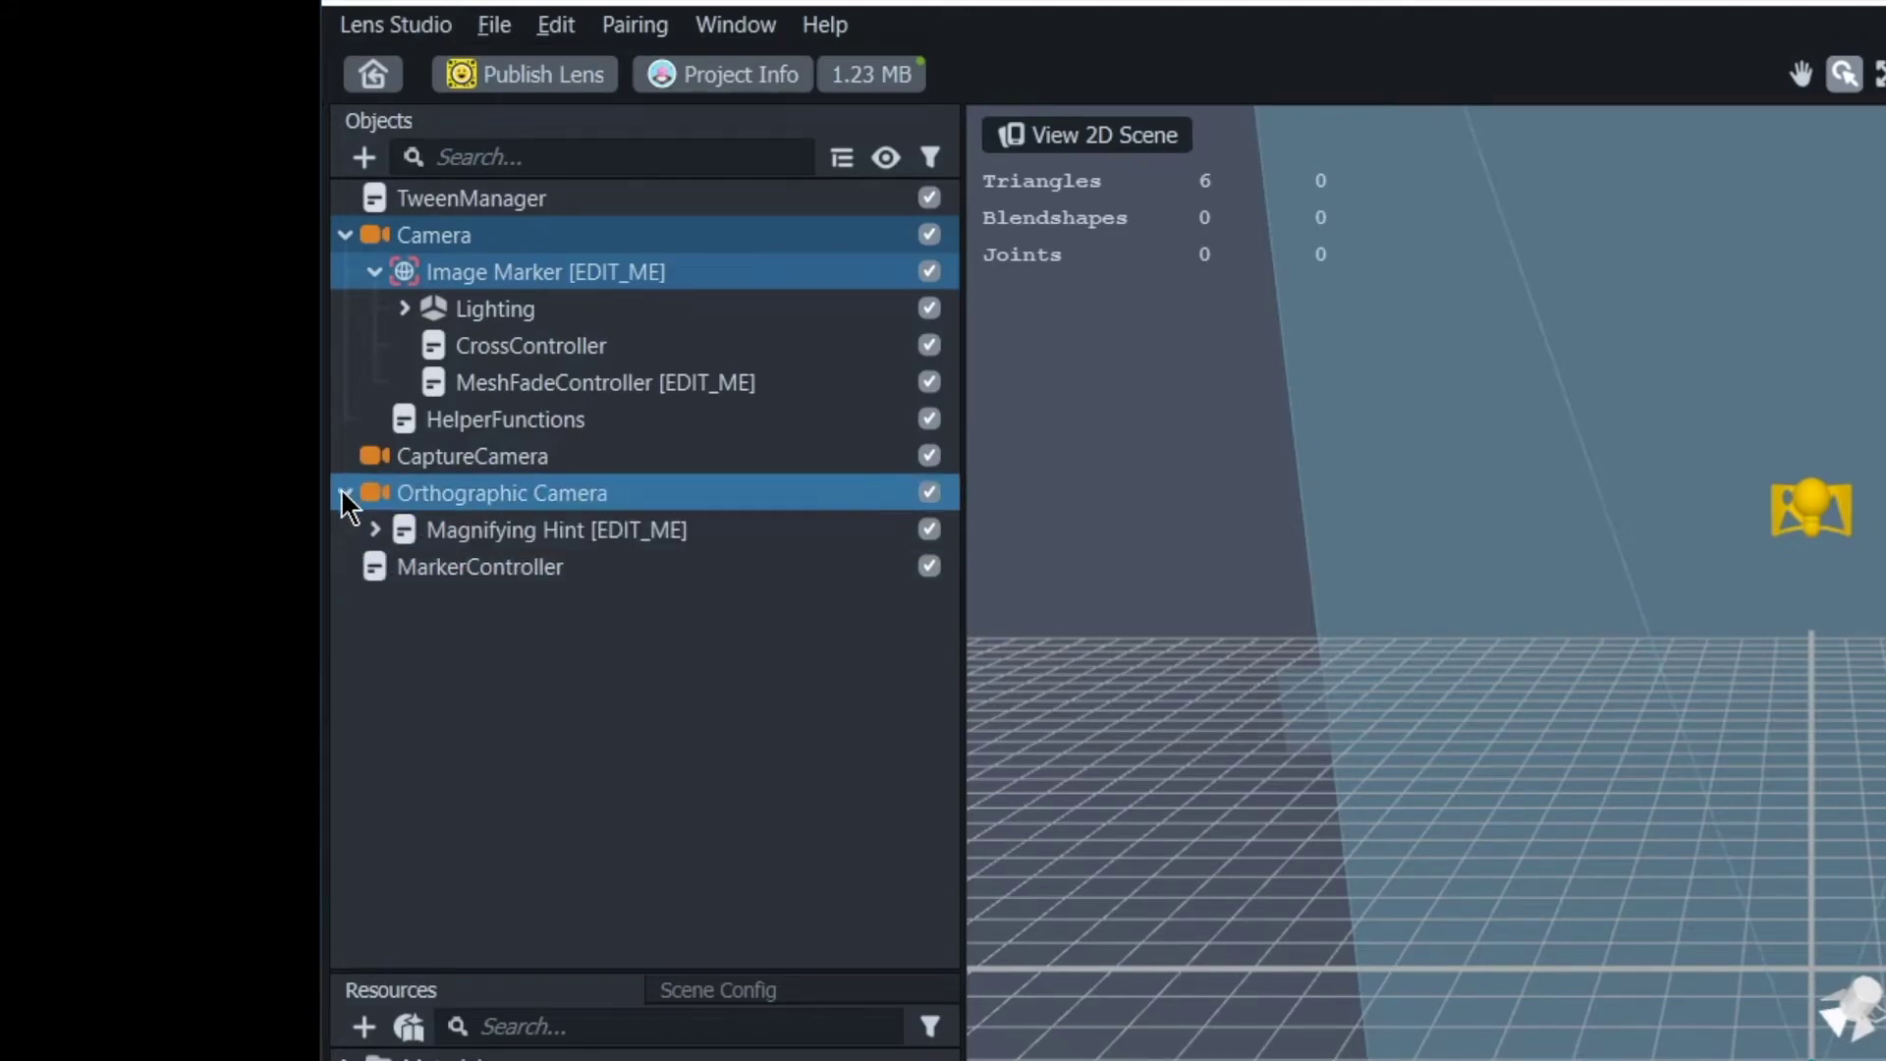
Step: Set the preview texture of the Magnifying Hint under the Orthographic Camera to adult go card
{"action": "left_click", "coordinate": [544, 565]}
{"action": "left_click", "coordinate": [546, 538]}
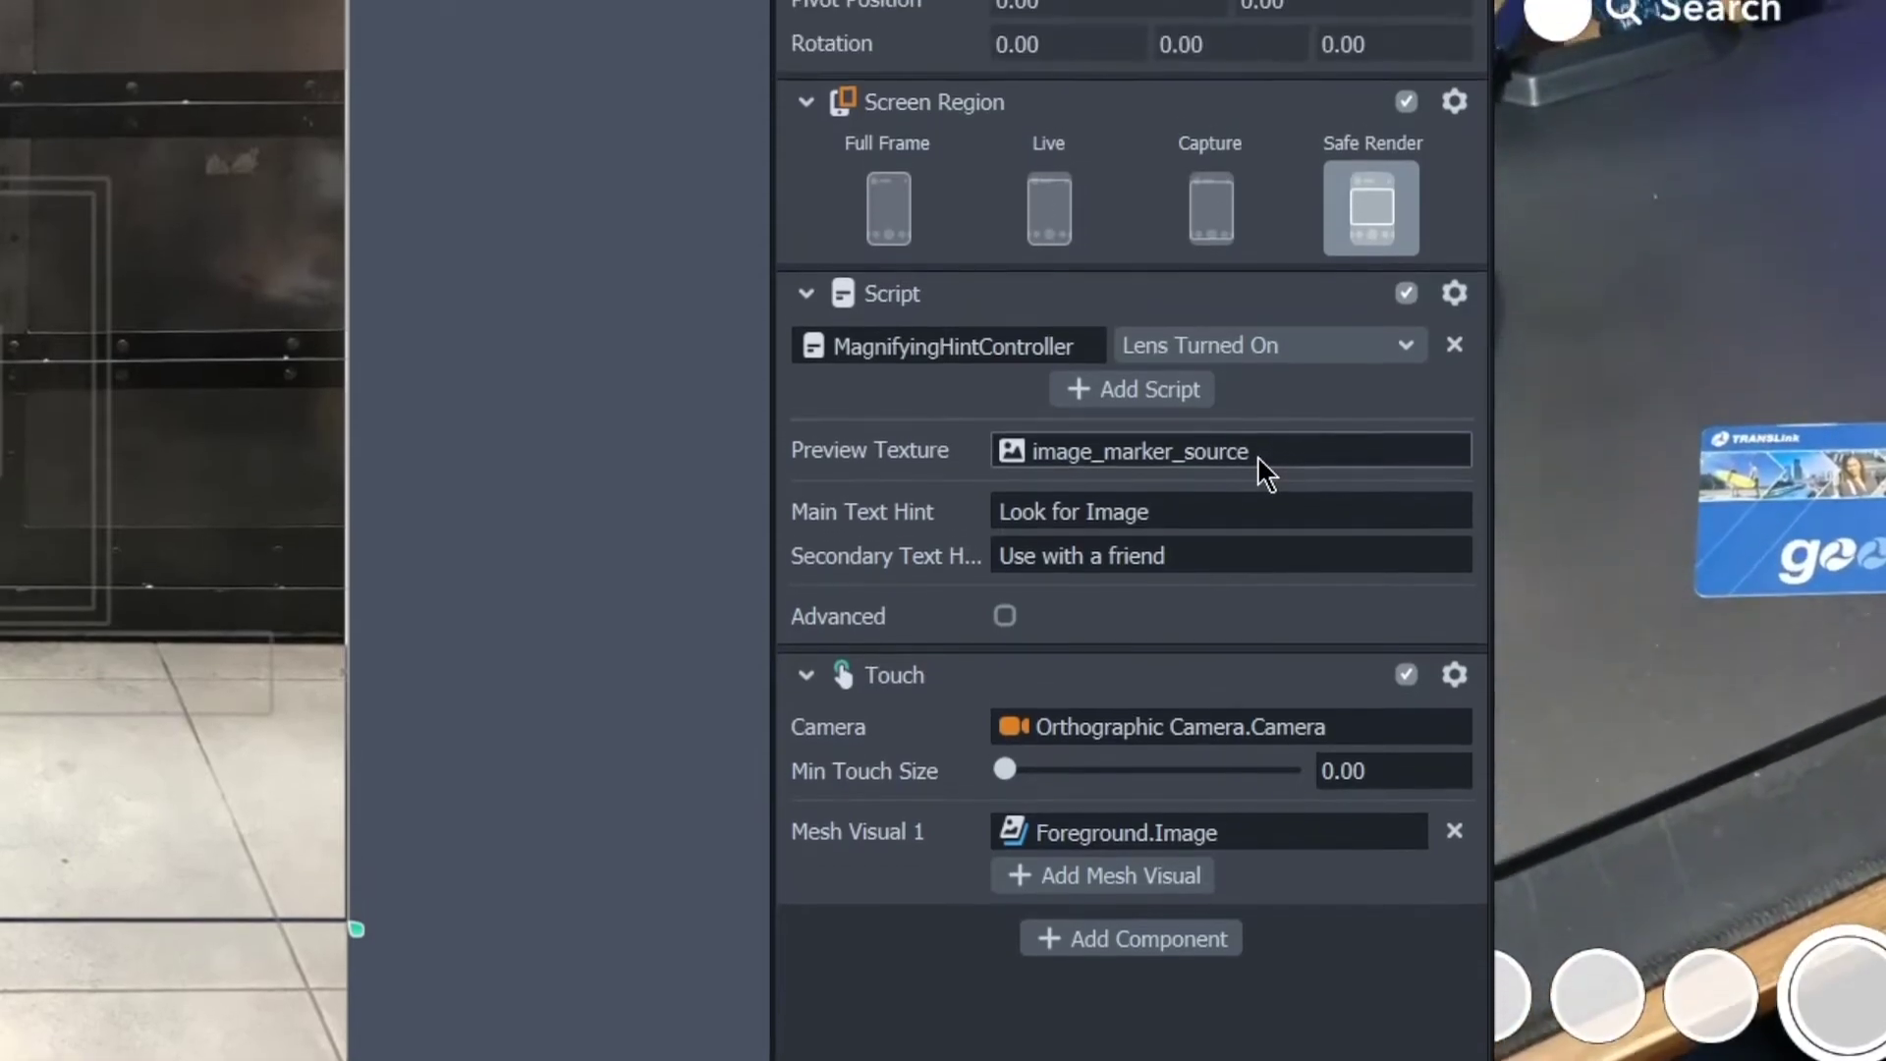
{"action": "left_click", "coordinate": [1260, 391]}
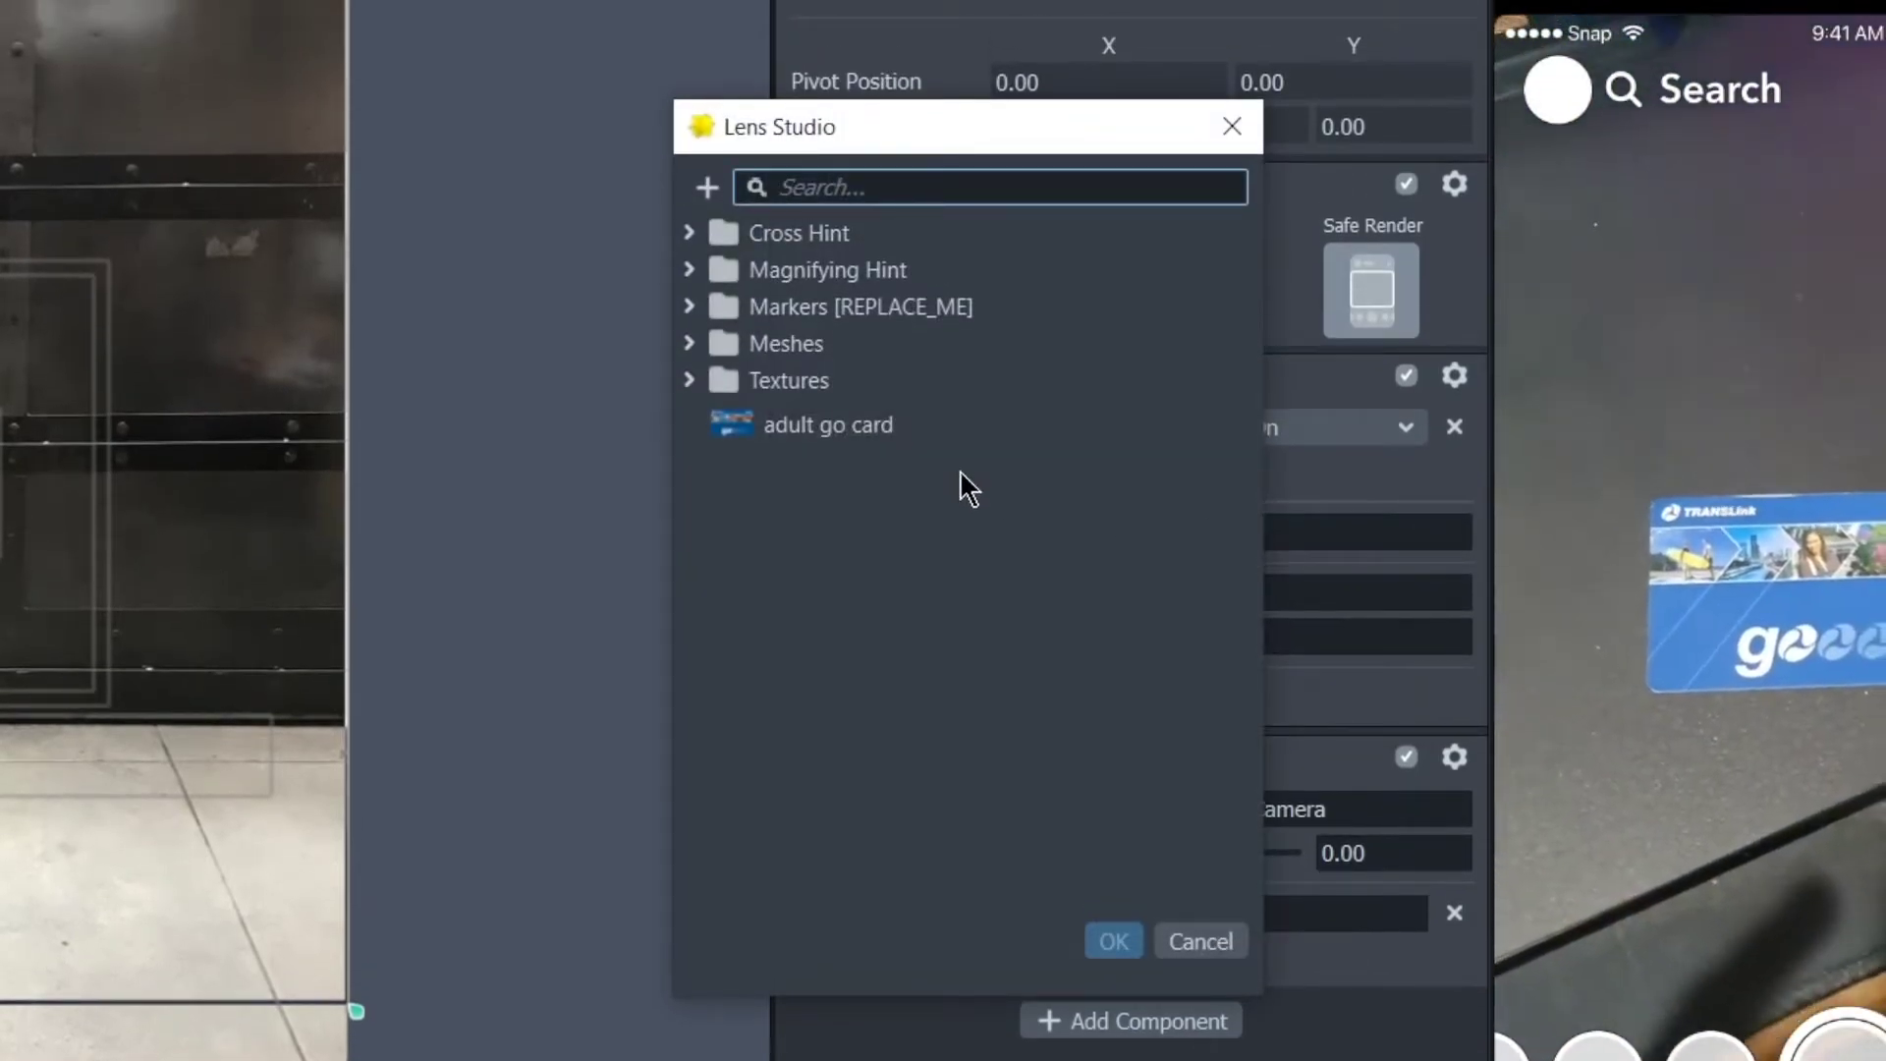
{"action": "left_click", "coordinate": [815, 428]}
{"action": "left_click", "coordinate": [1101, 947]}
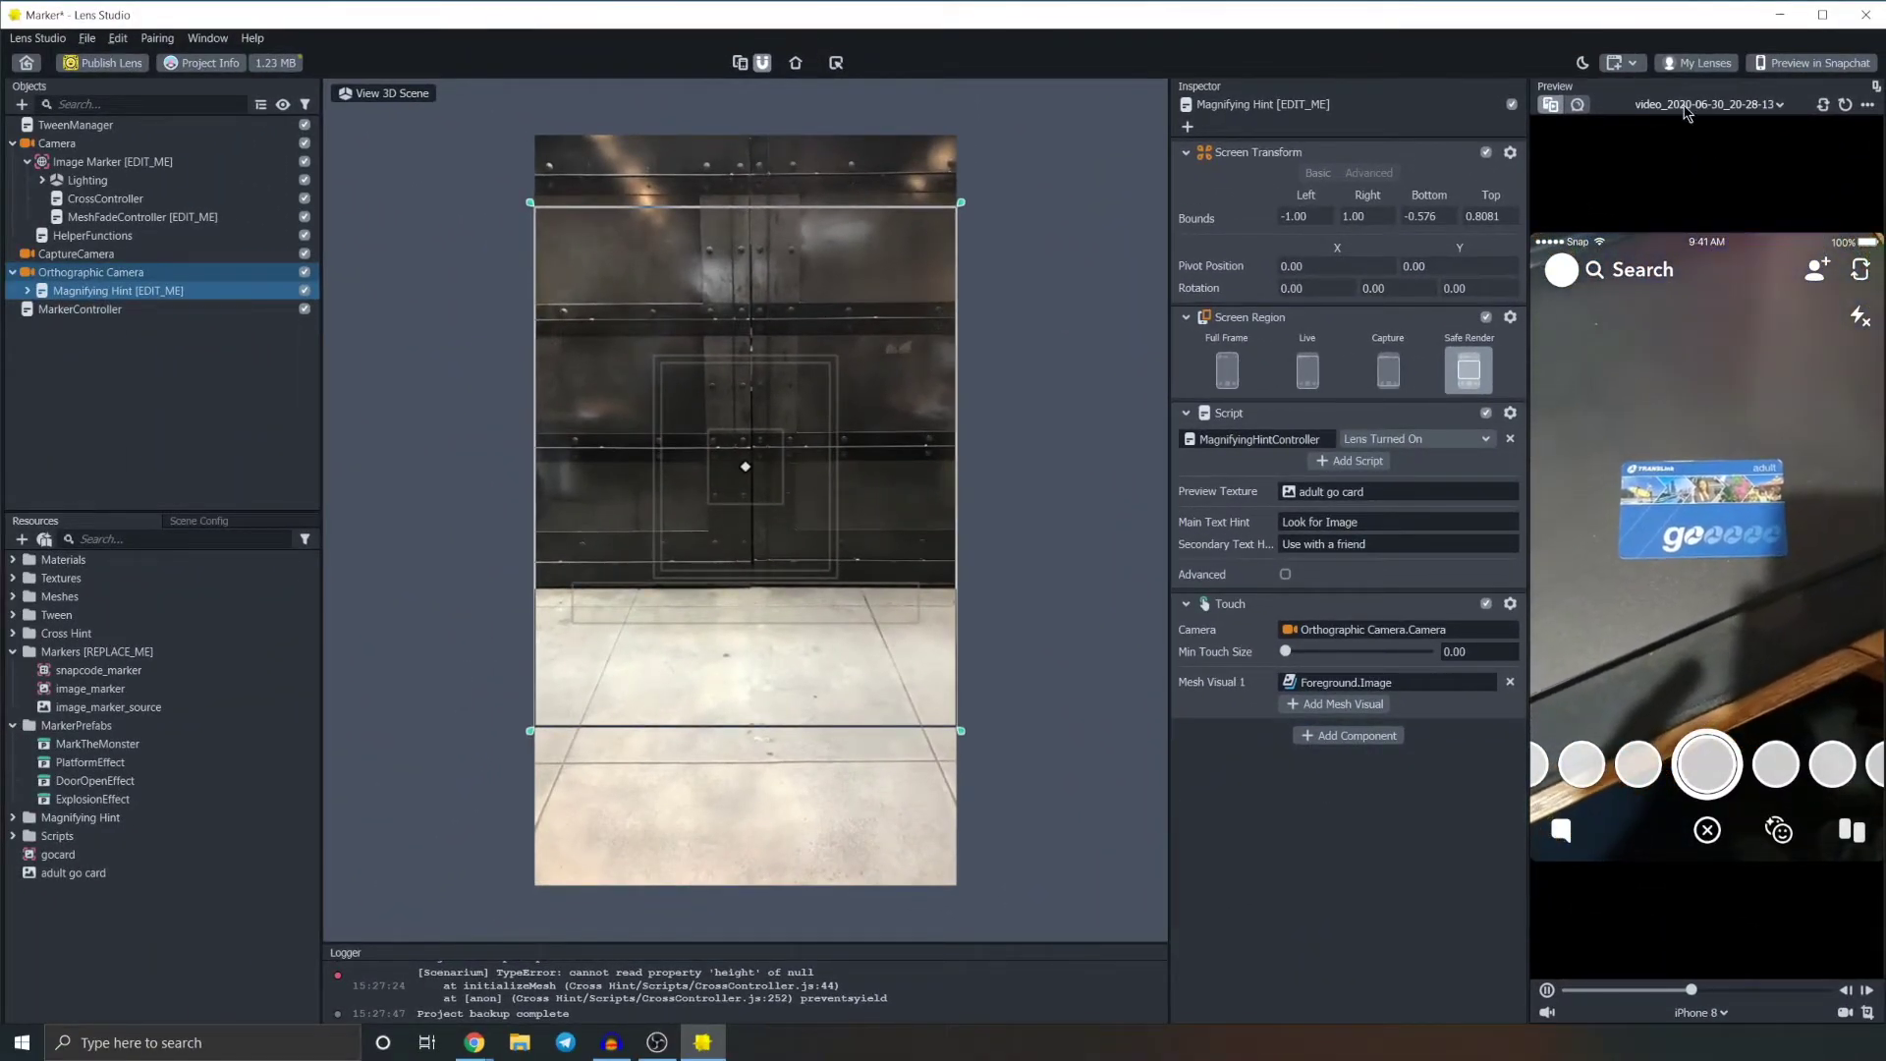
Step: Check the go card hint over the sample Image Marker preview, and switch the preview back to the test video
{"action": "left_click", "coordinate": [1709, 104]}
{"action": "left_click", "coordinate": [1671, 185]}
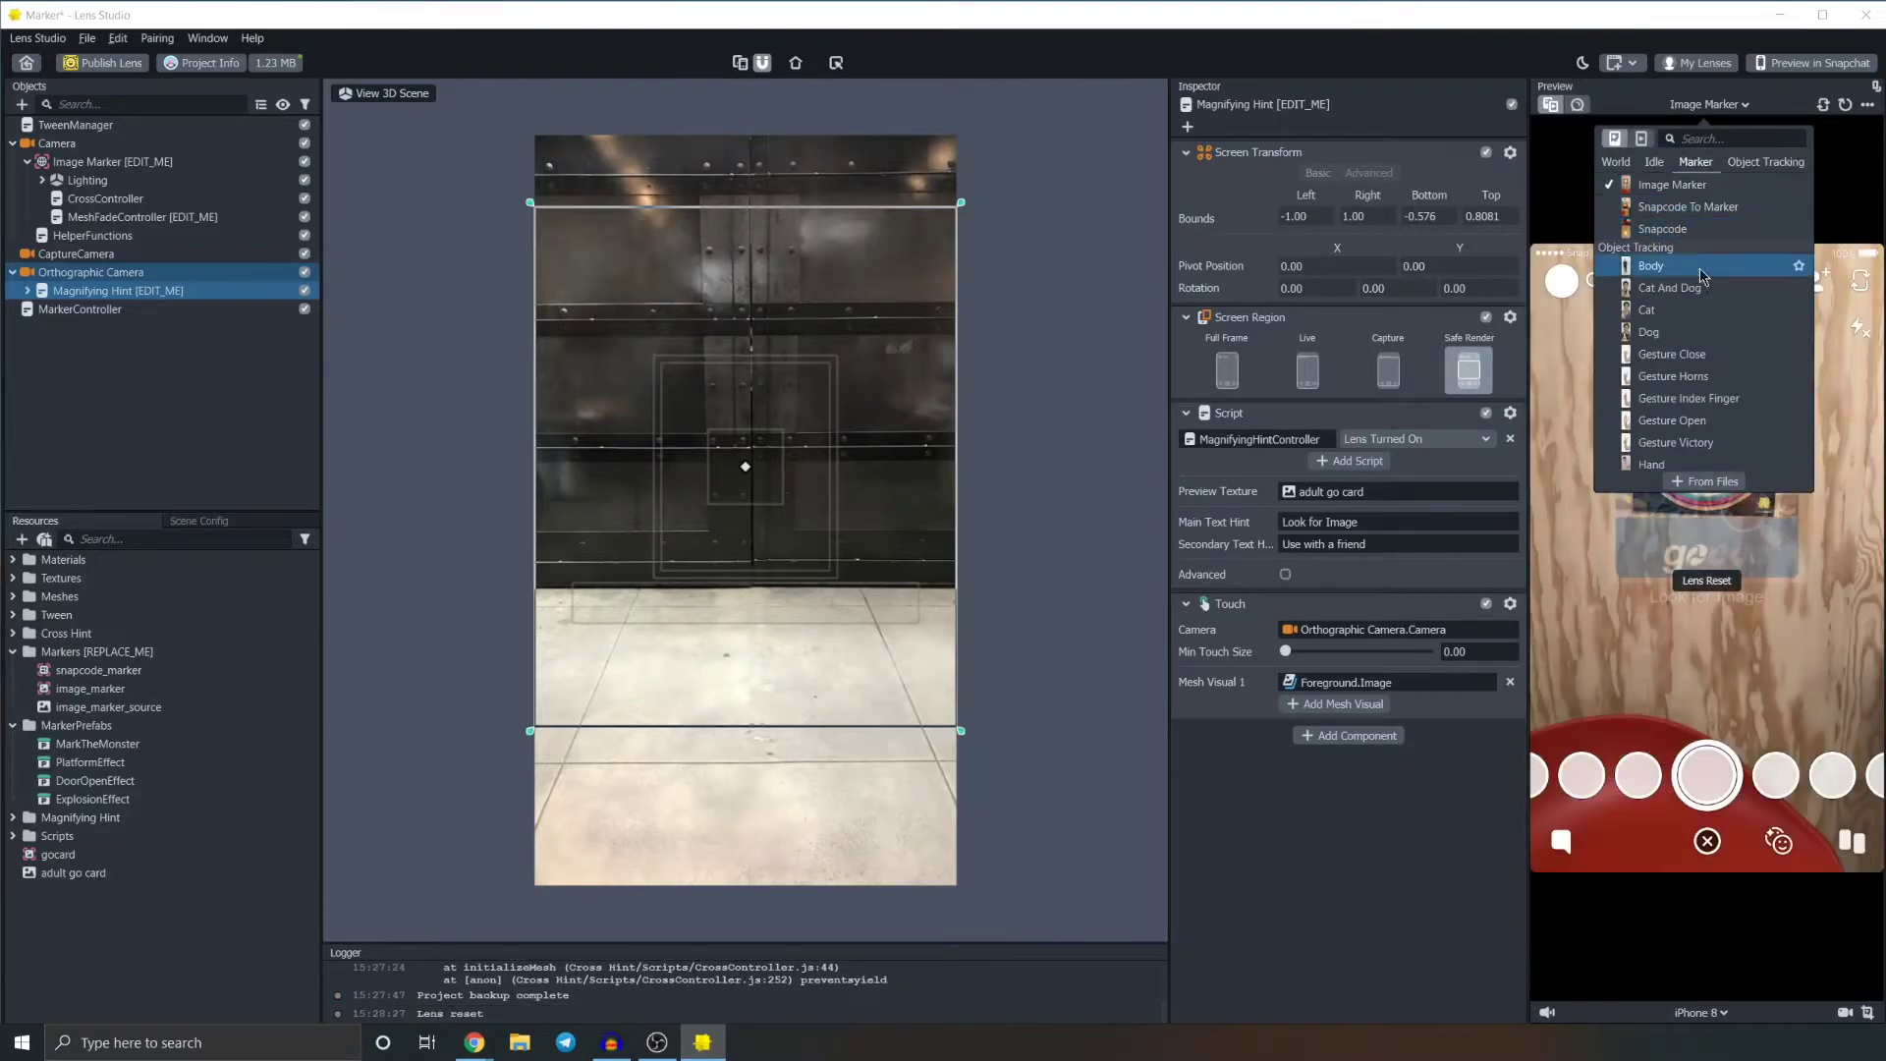
{"action": "left_click", "coordinate": [1564, 200]}
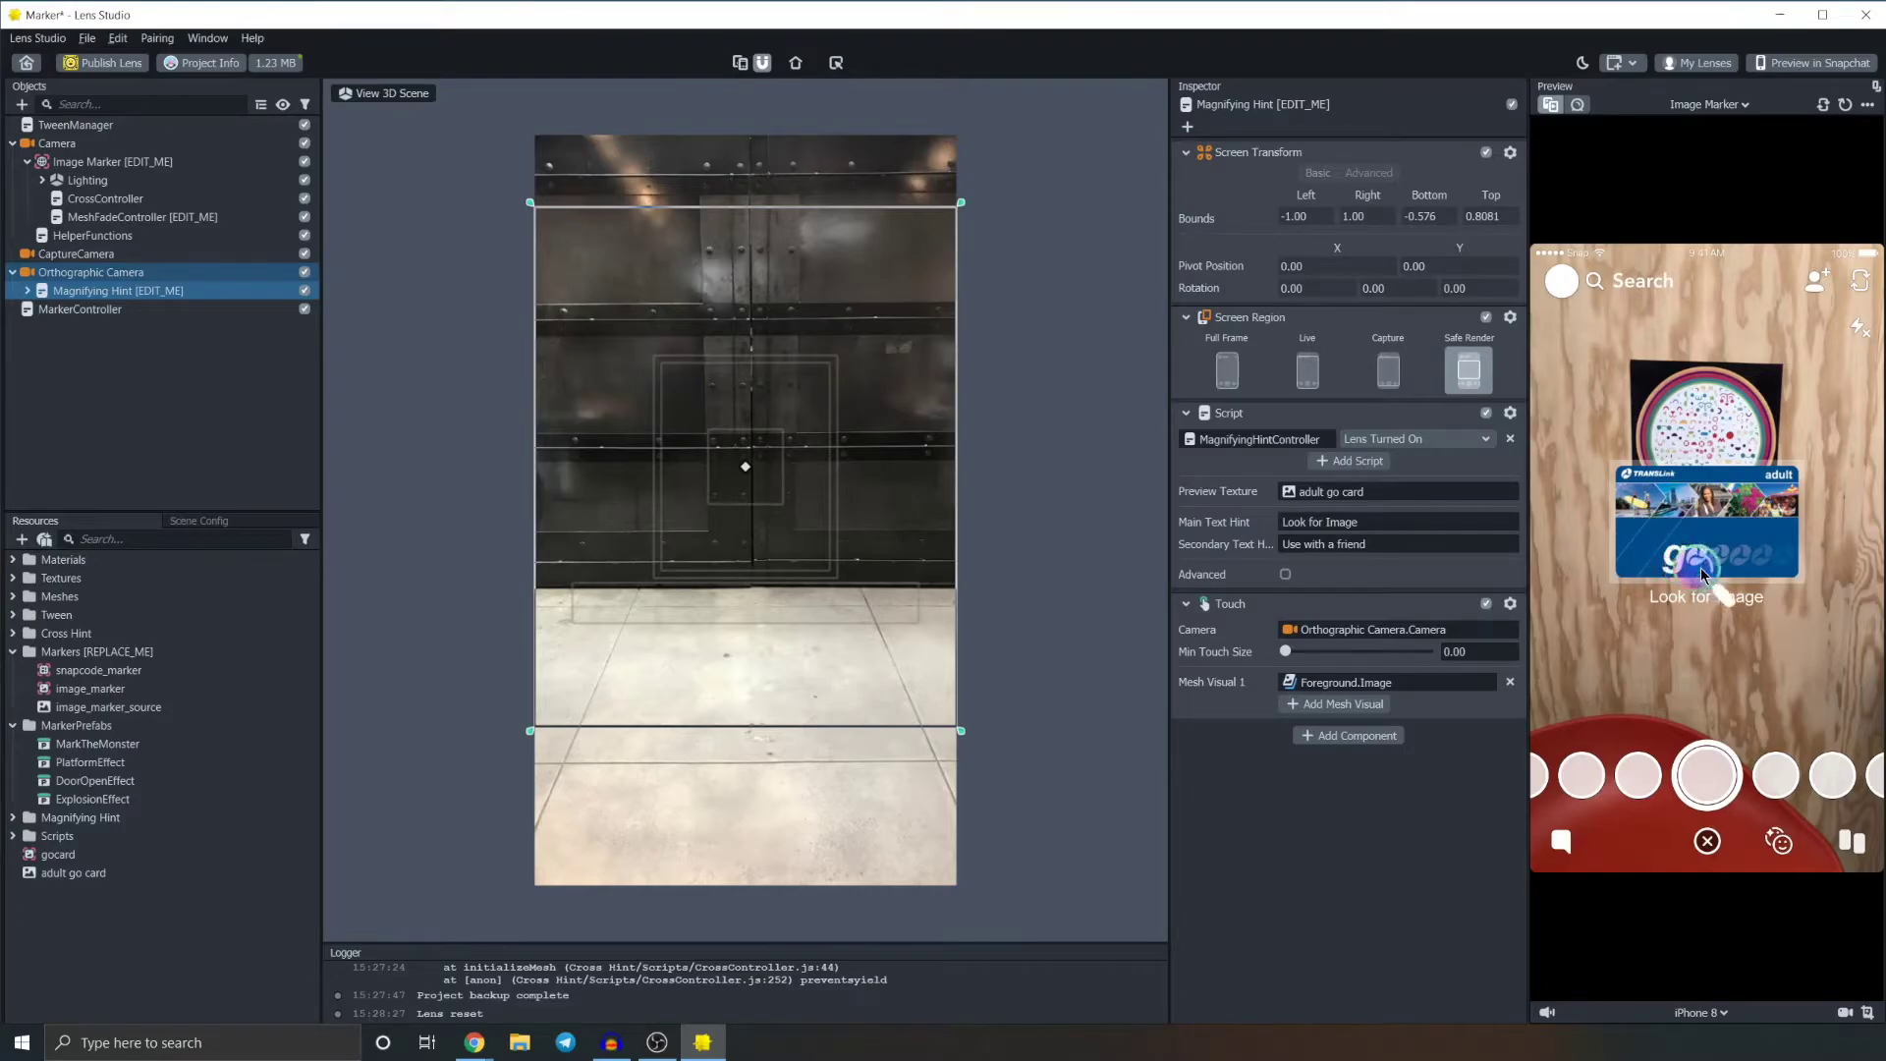
{"action": "left_click", "coordinate": [1700, 105]}
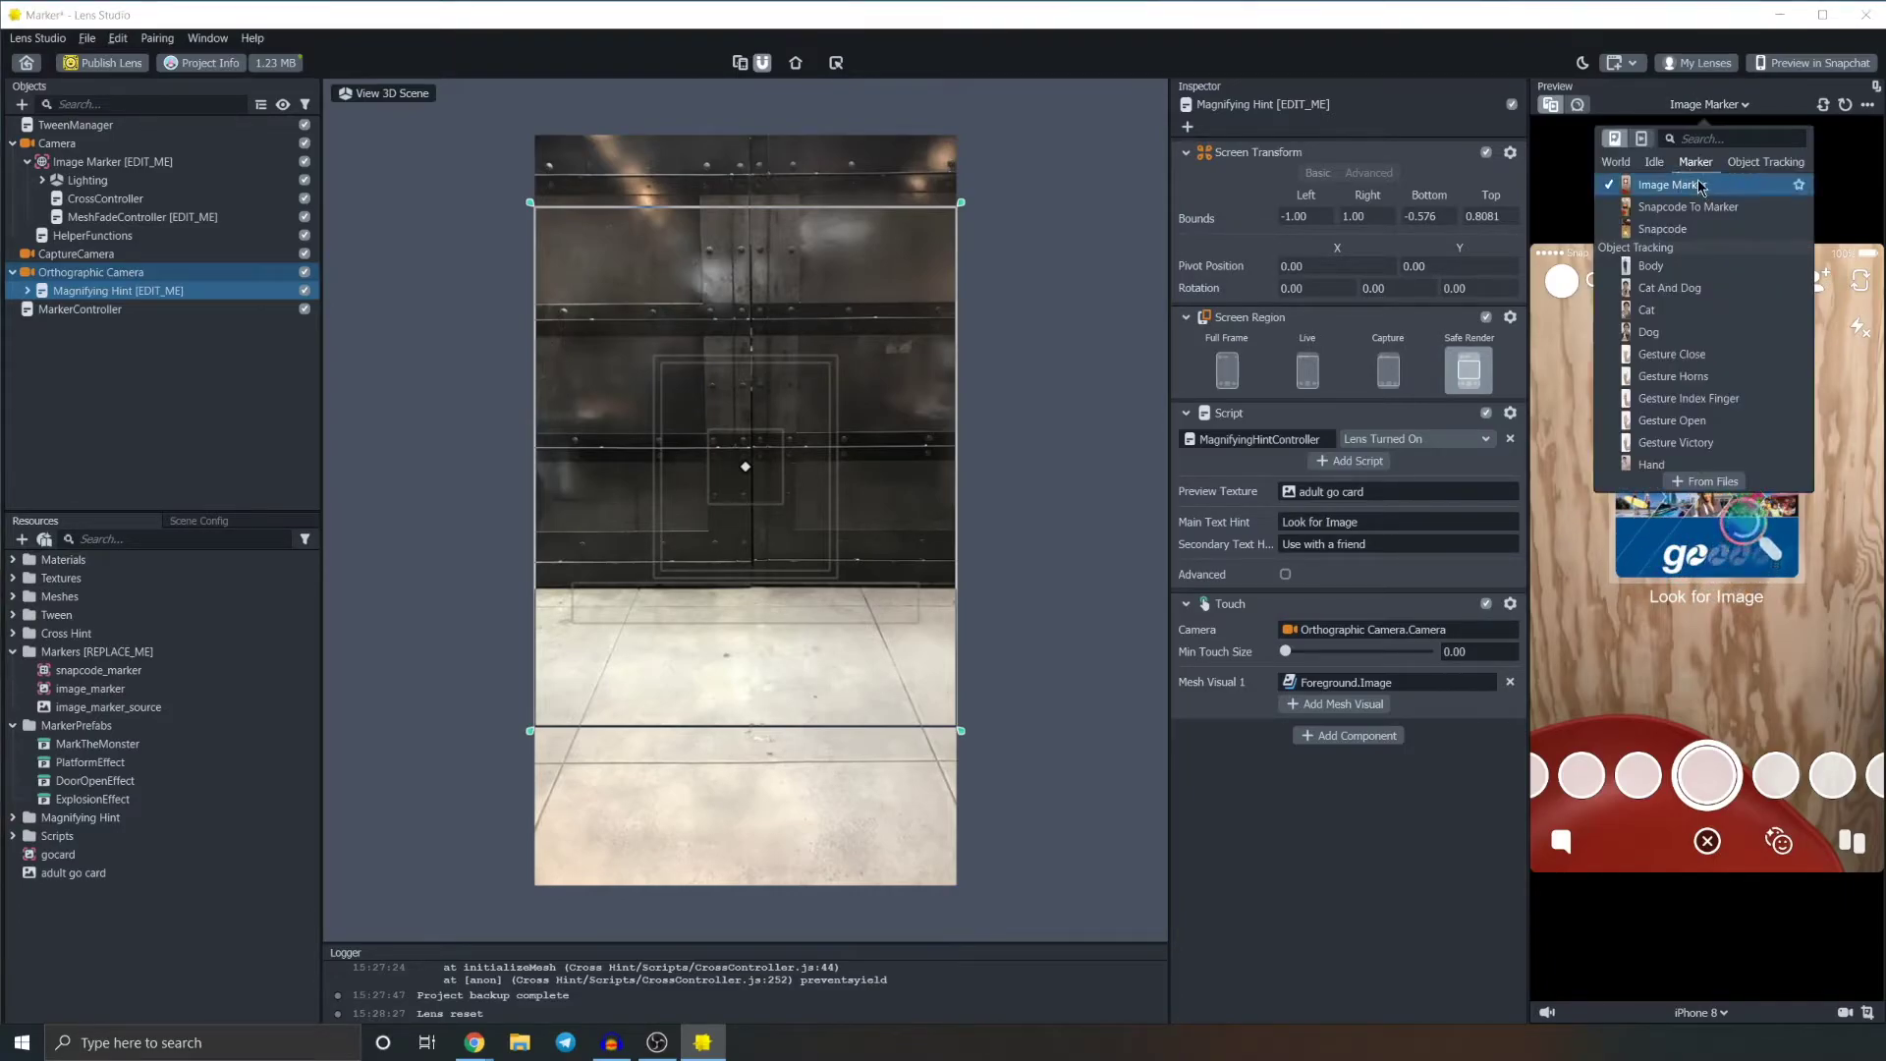
{"action": "left_click", "coordinate": [1640, 140]}
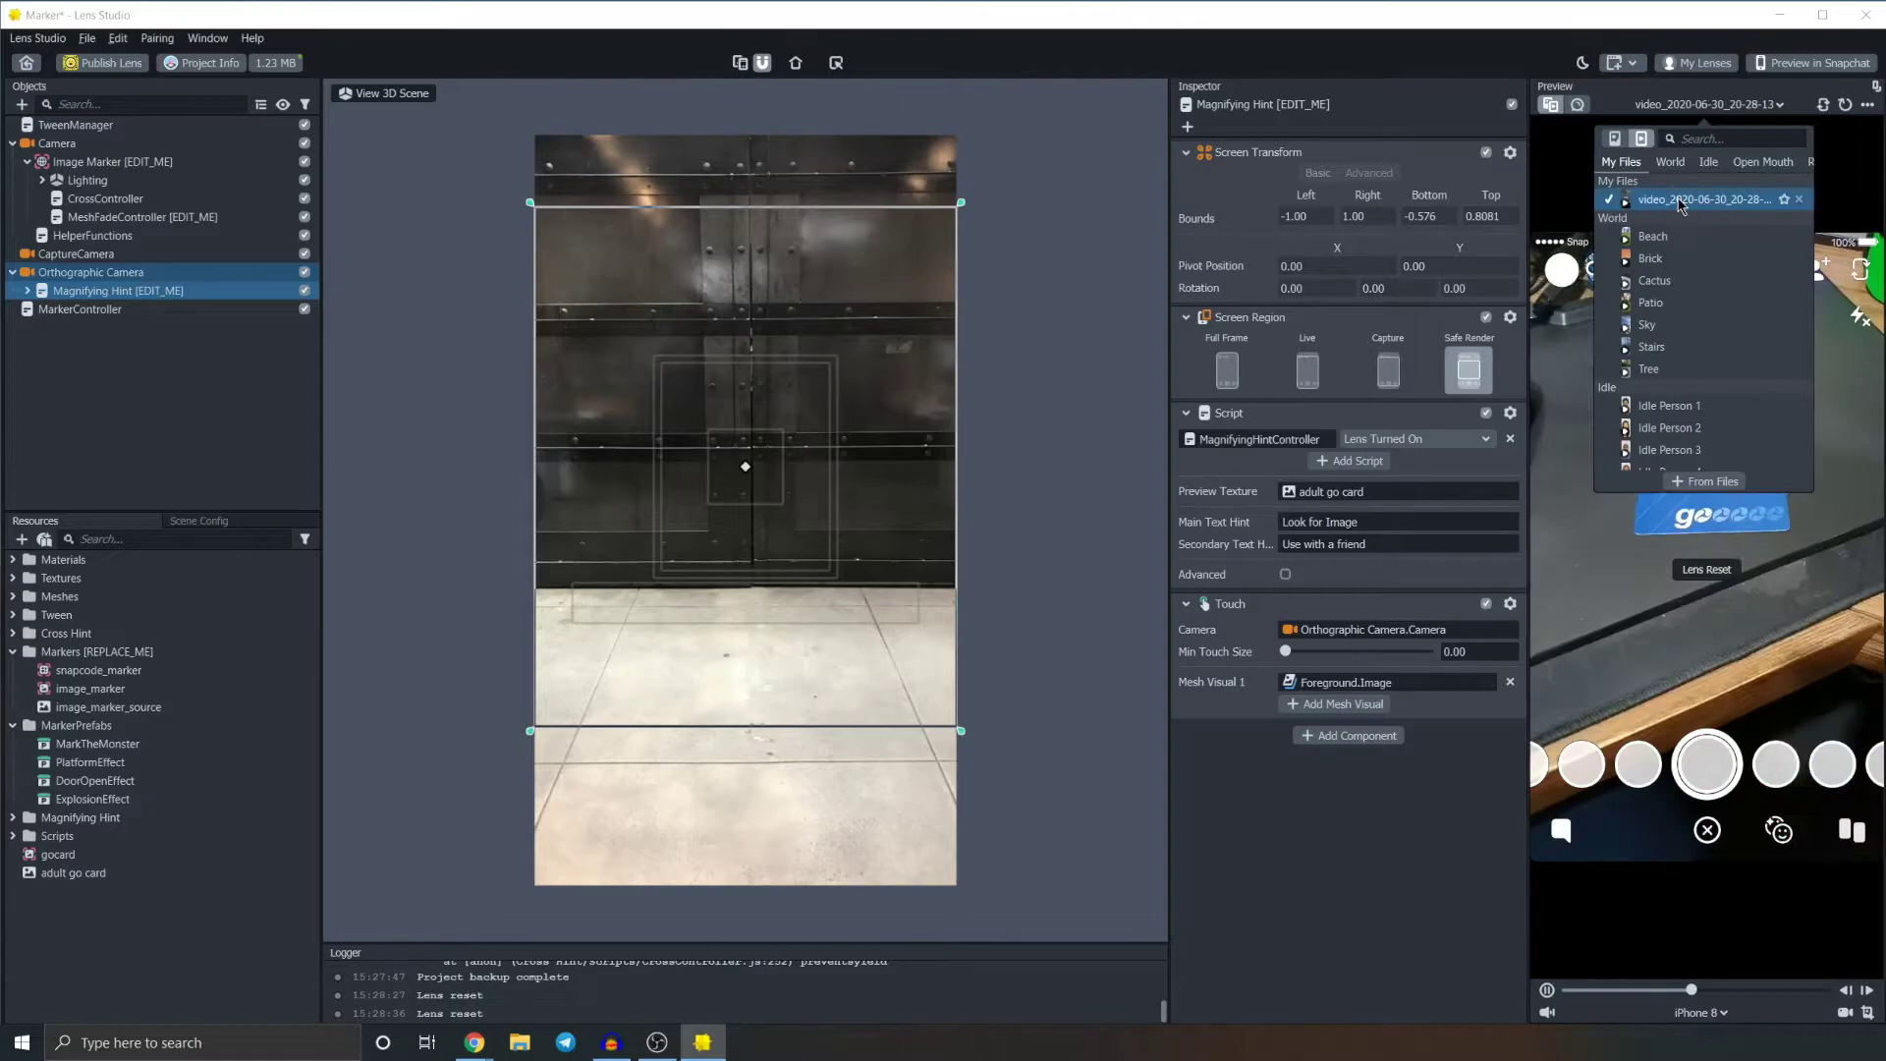
{"action": "left_click", "coordinate": [1724, 116]}
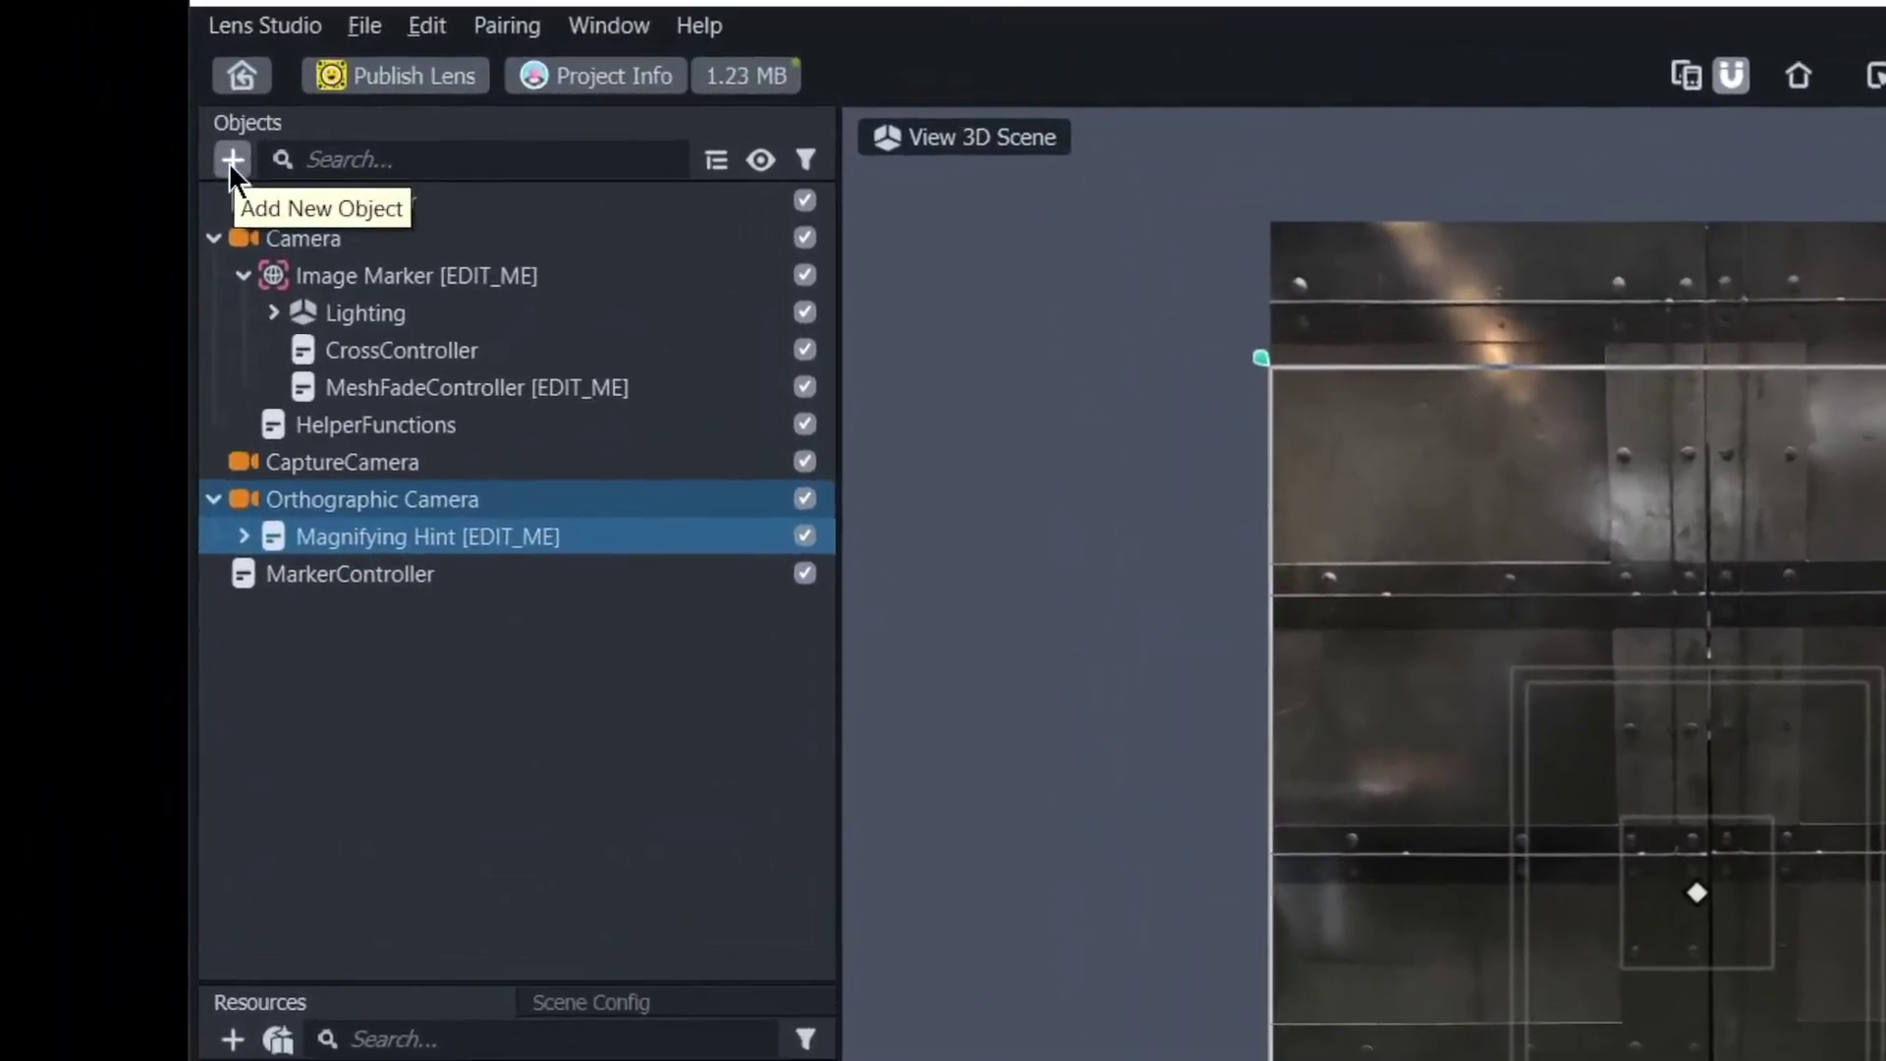
Step: Add an Image Object to the scene and collapse the Orthographic Camera's children
{"action": "left_click", "coordinate": [21, 104]}
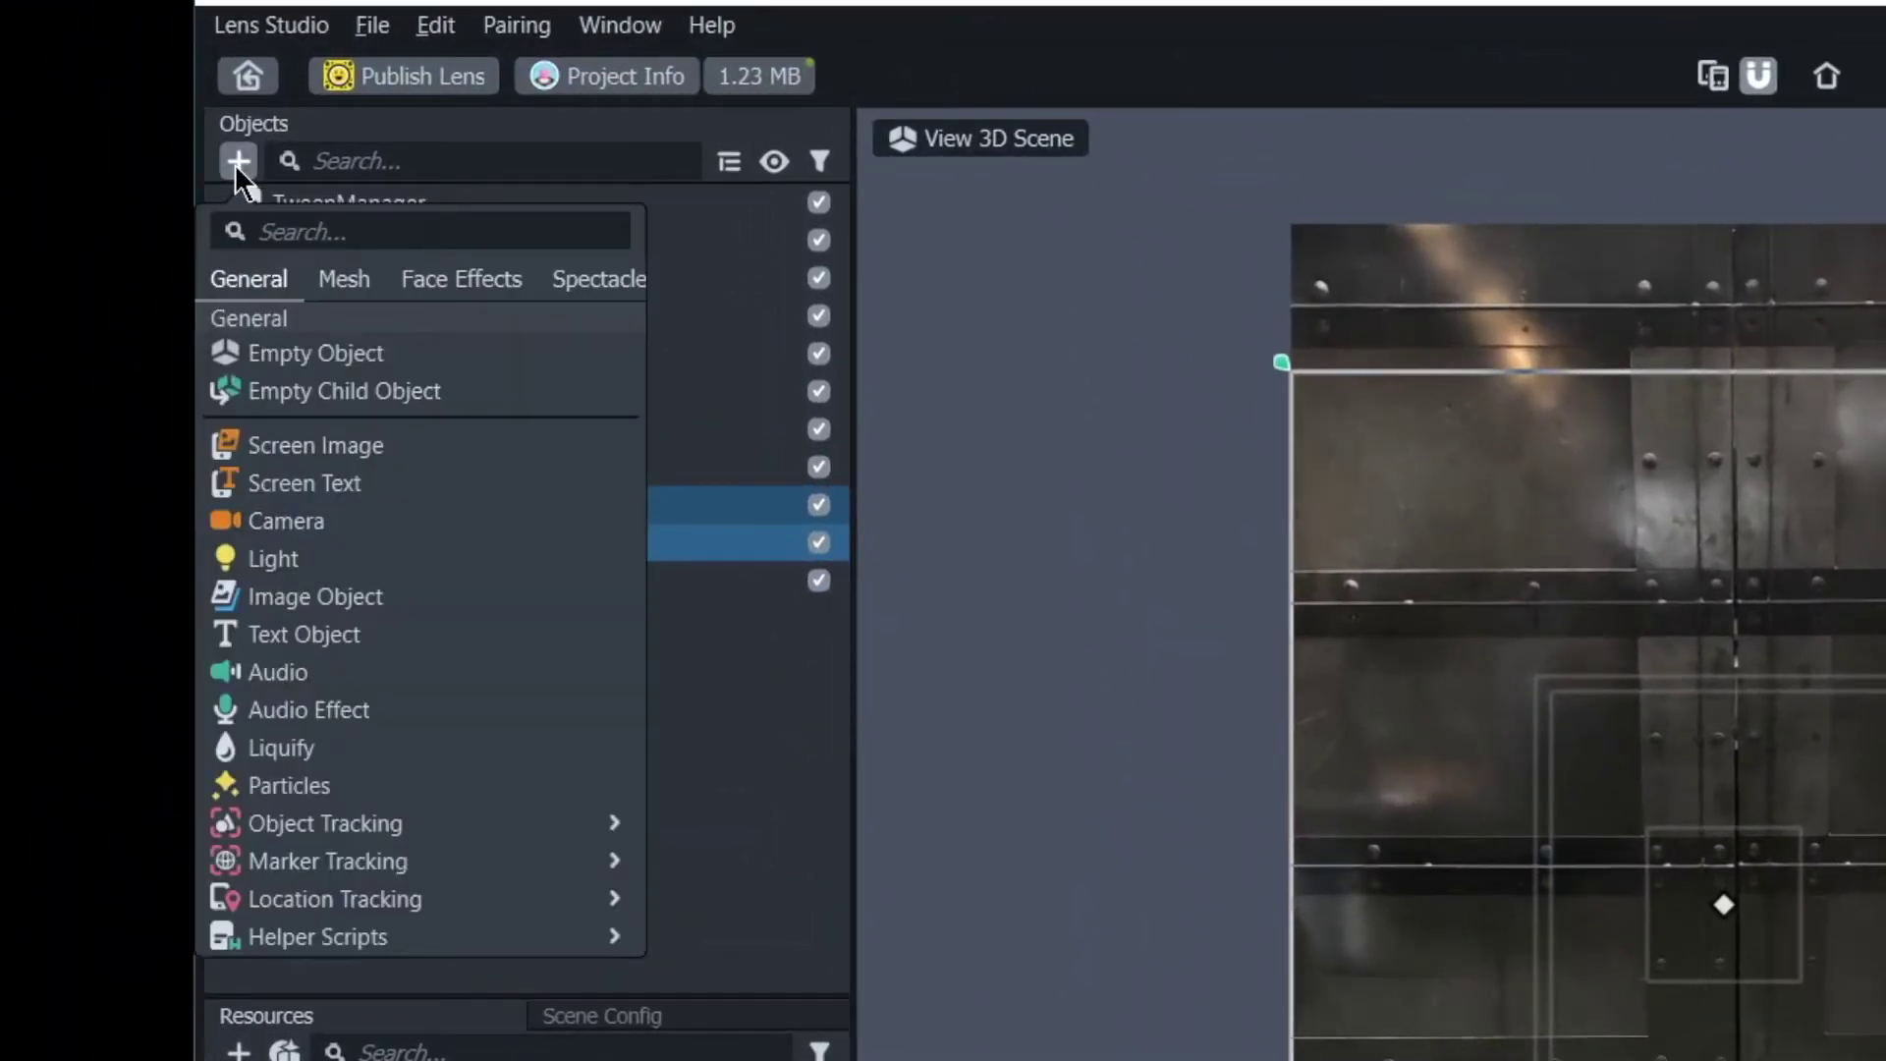
{"action": "type", "text": "image"}
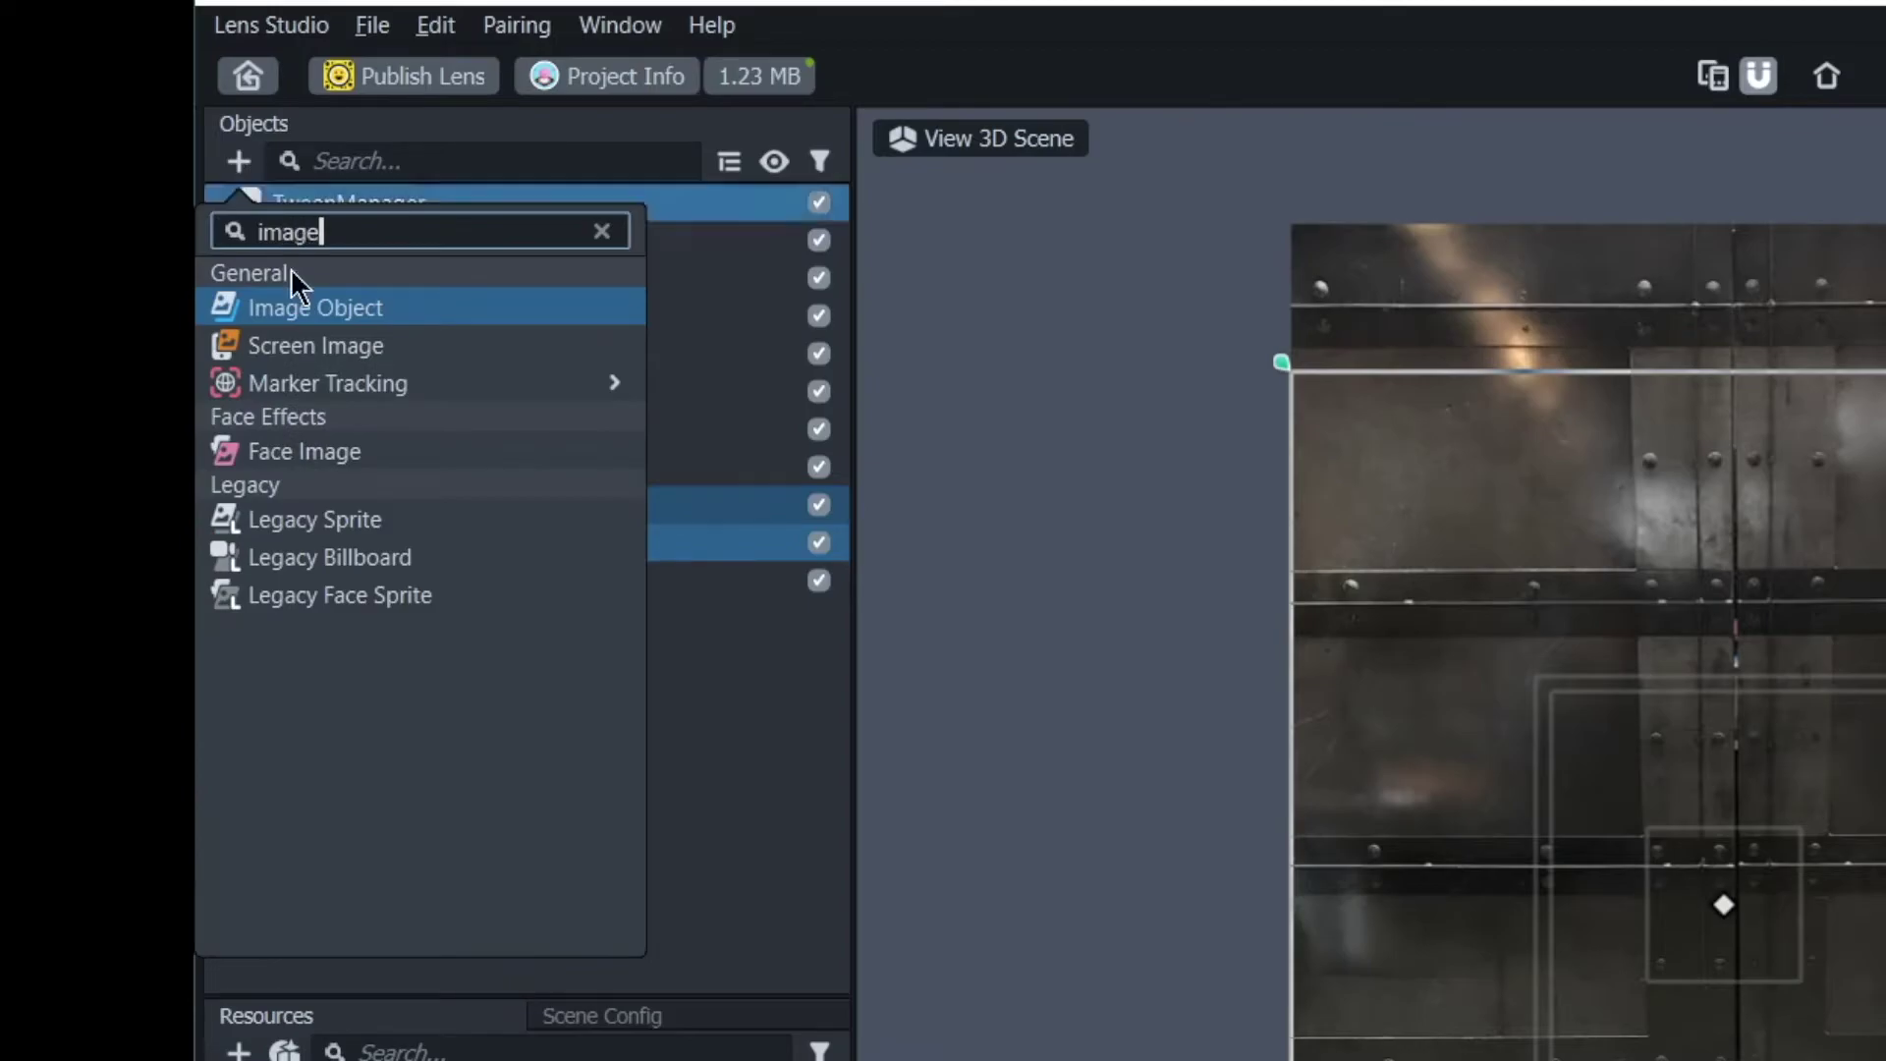
{"action": "left_click", "coordinate": [414, 314]}
{"action": "left_click_drag", "start_coordinate": [385, 622], "coordinate": [381, 729]}
{"action": "left_click", "coordinate": [219, 504]}
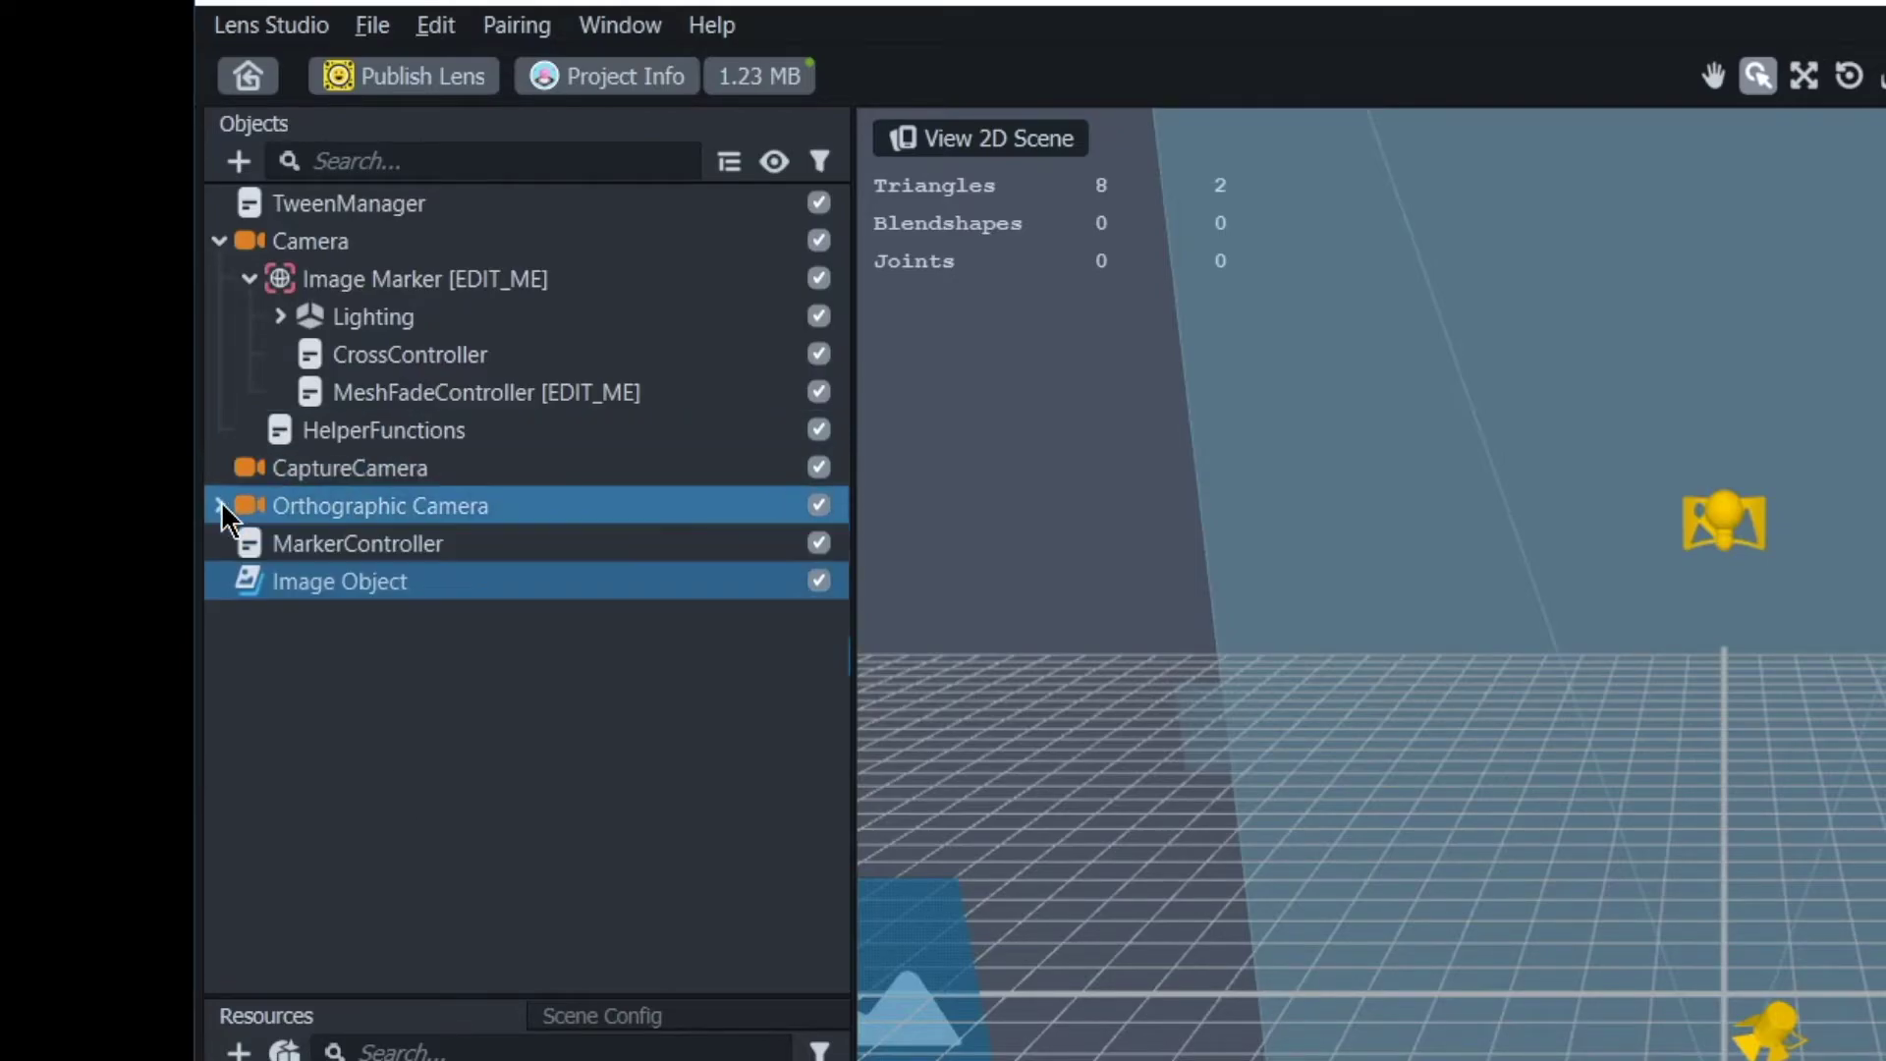
Step: Import the Untitled_Artwork image from the snapchat folder and set it as the Image Object's texture
{"action": "left_click", "coordinate": [393, 732]}
{"action": "left_click", "coordinate": [407, 595]}
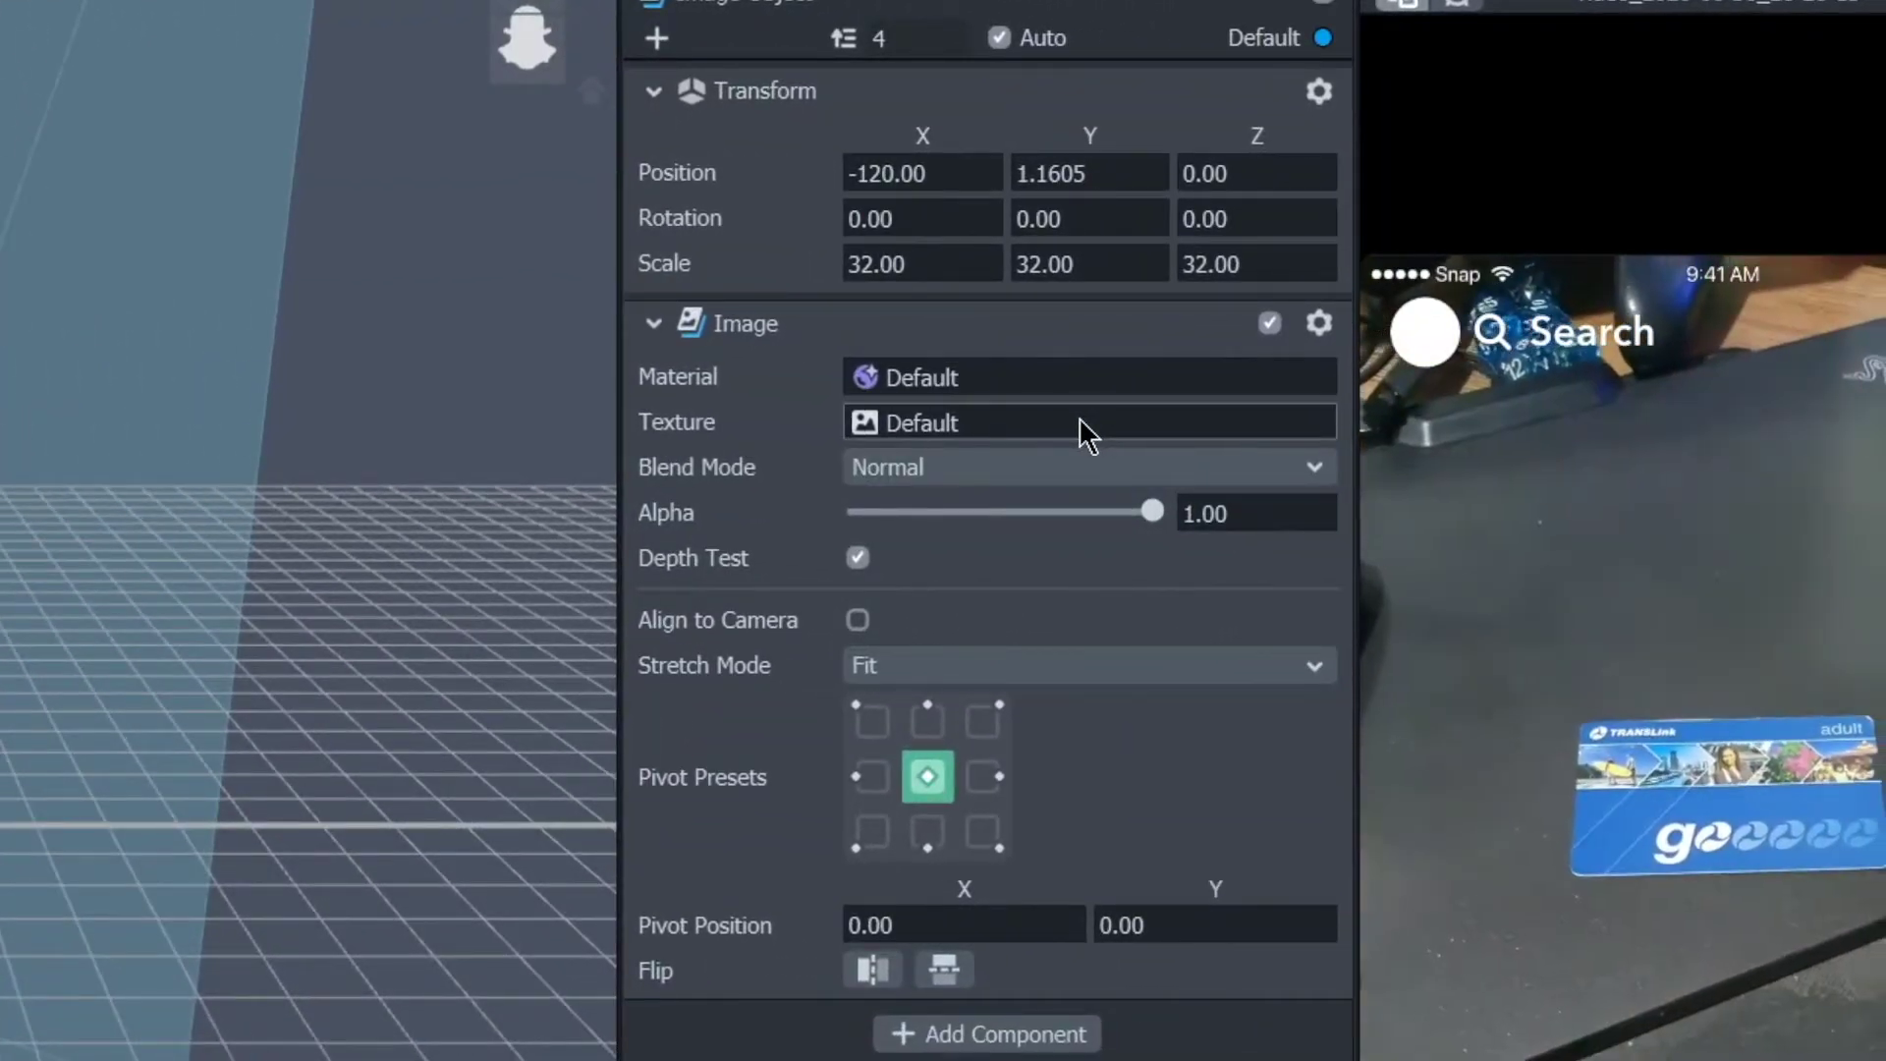
{"action": "left_click", "coordinate": [1078, 420]}
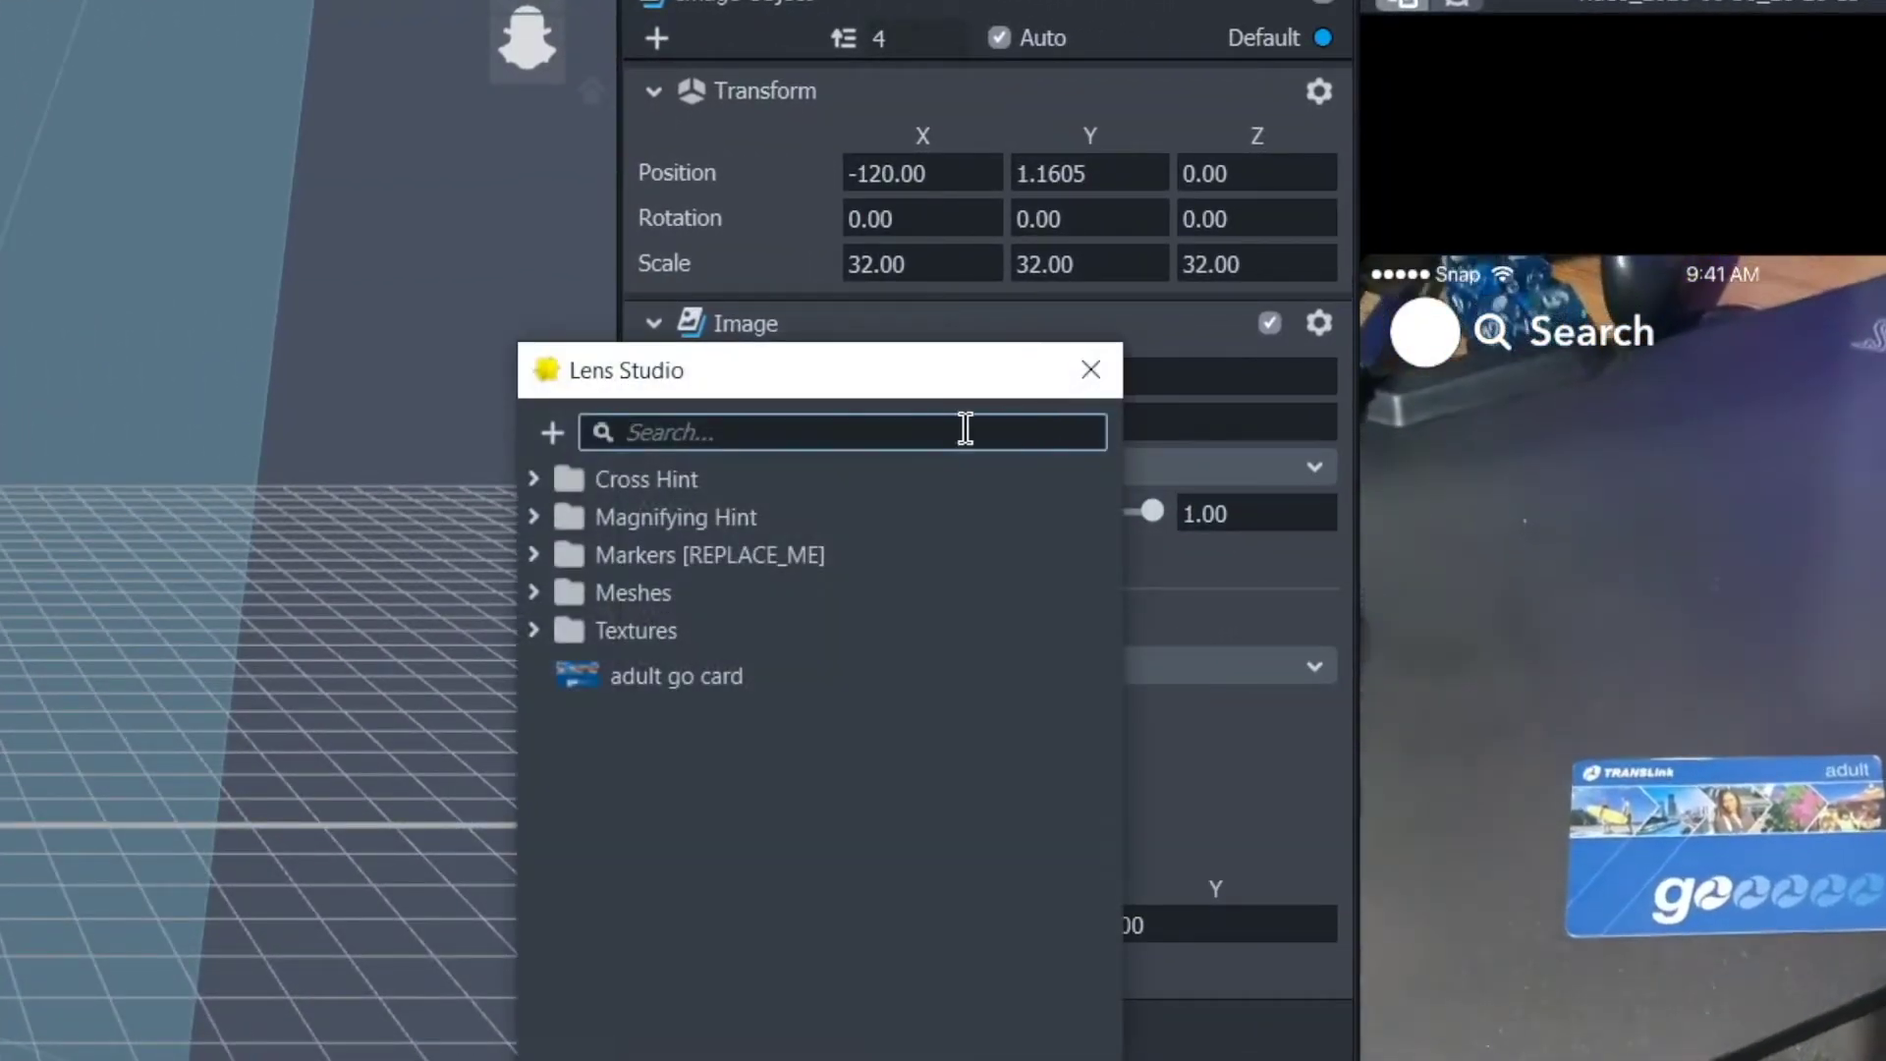
{"action": "left_click", "coordinate": [556, 440]}
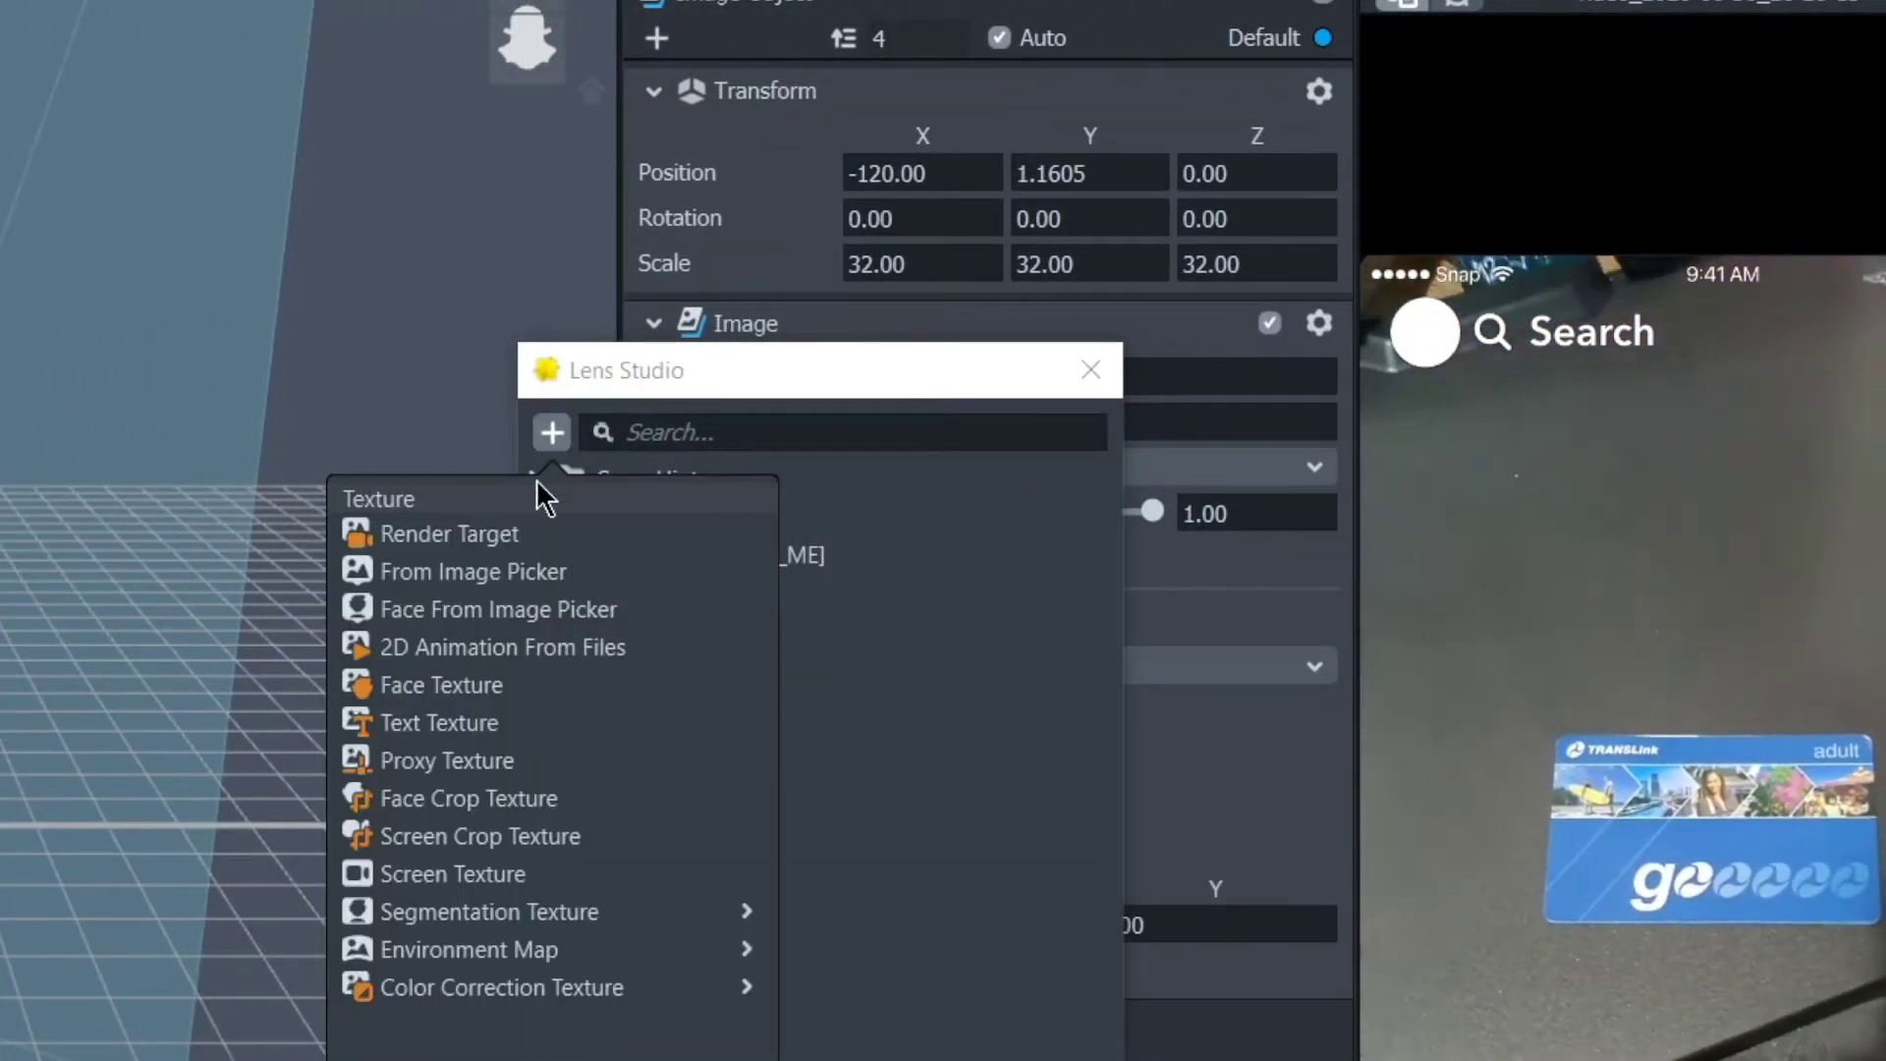
{"action": "left_click", "coordinate": [378, 499]}
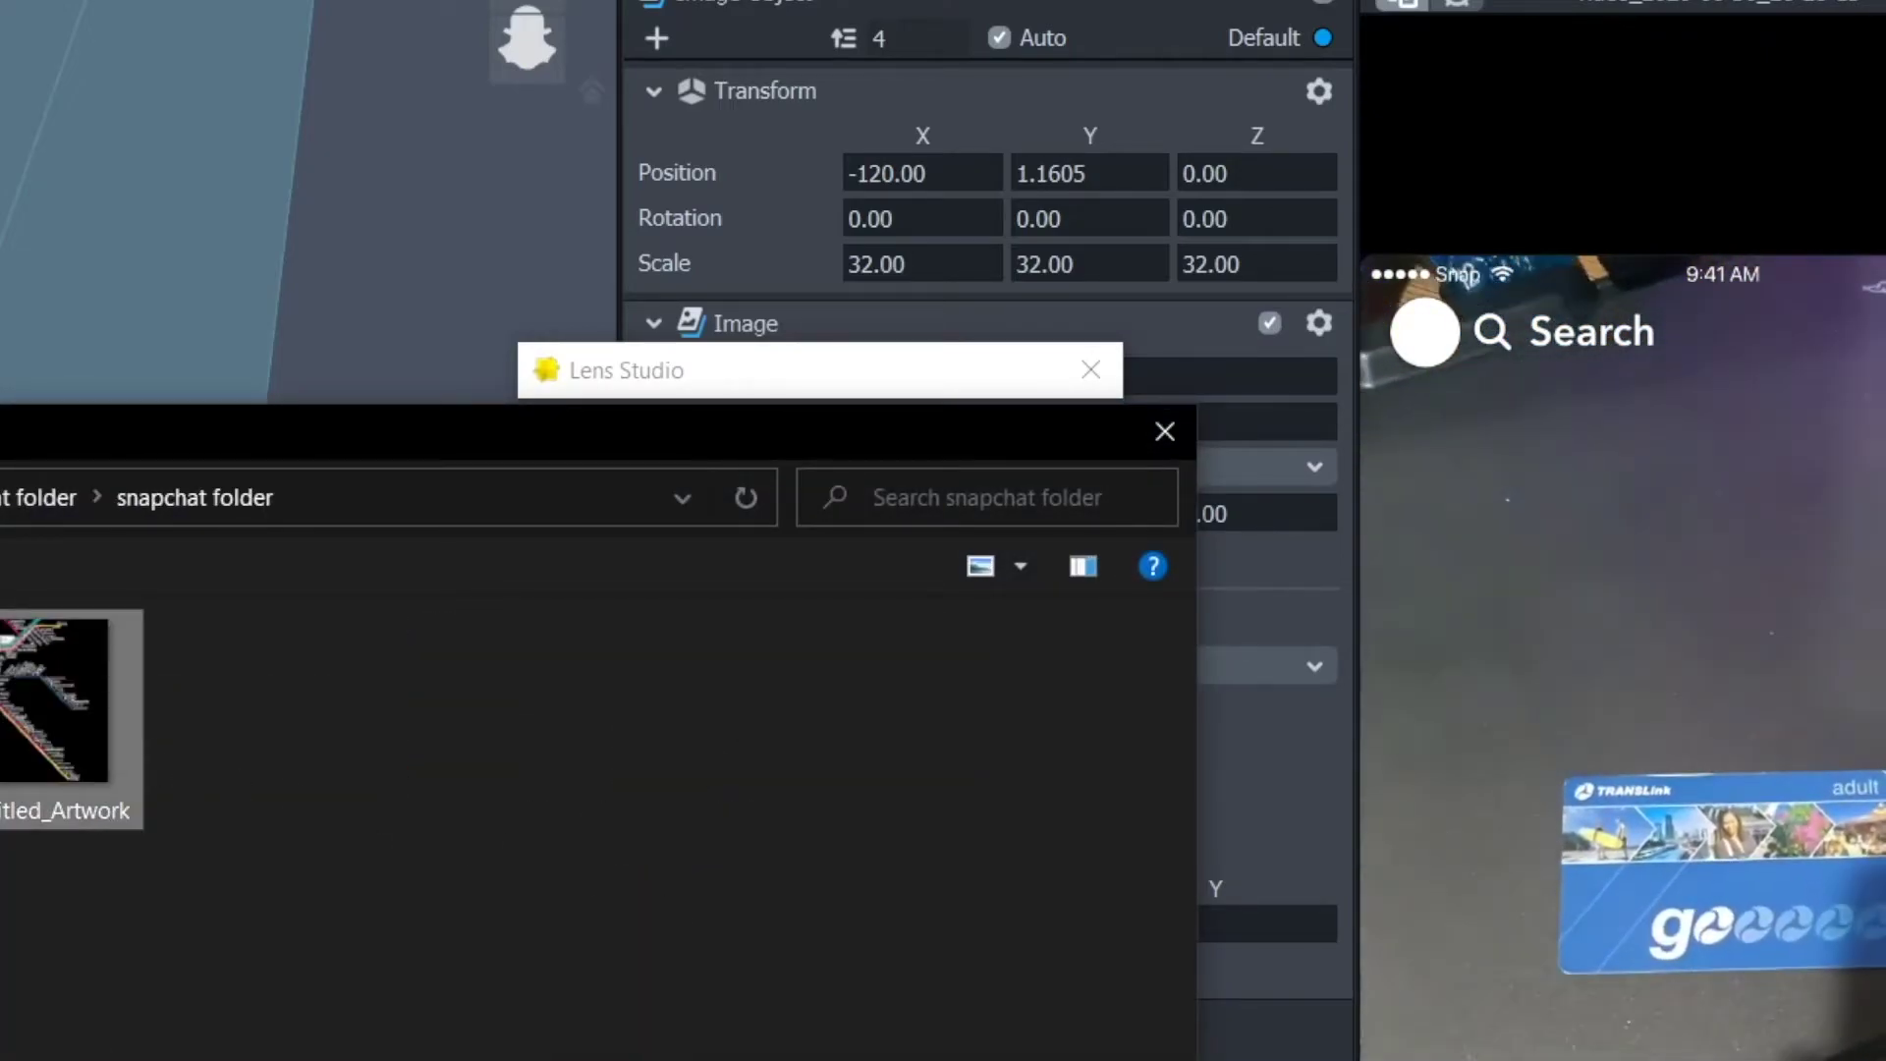
{"action": "key", "text": "Return"}
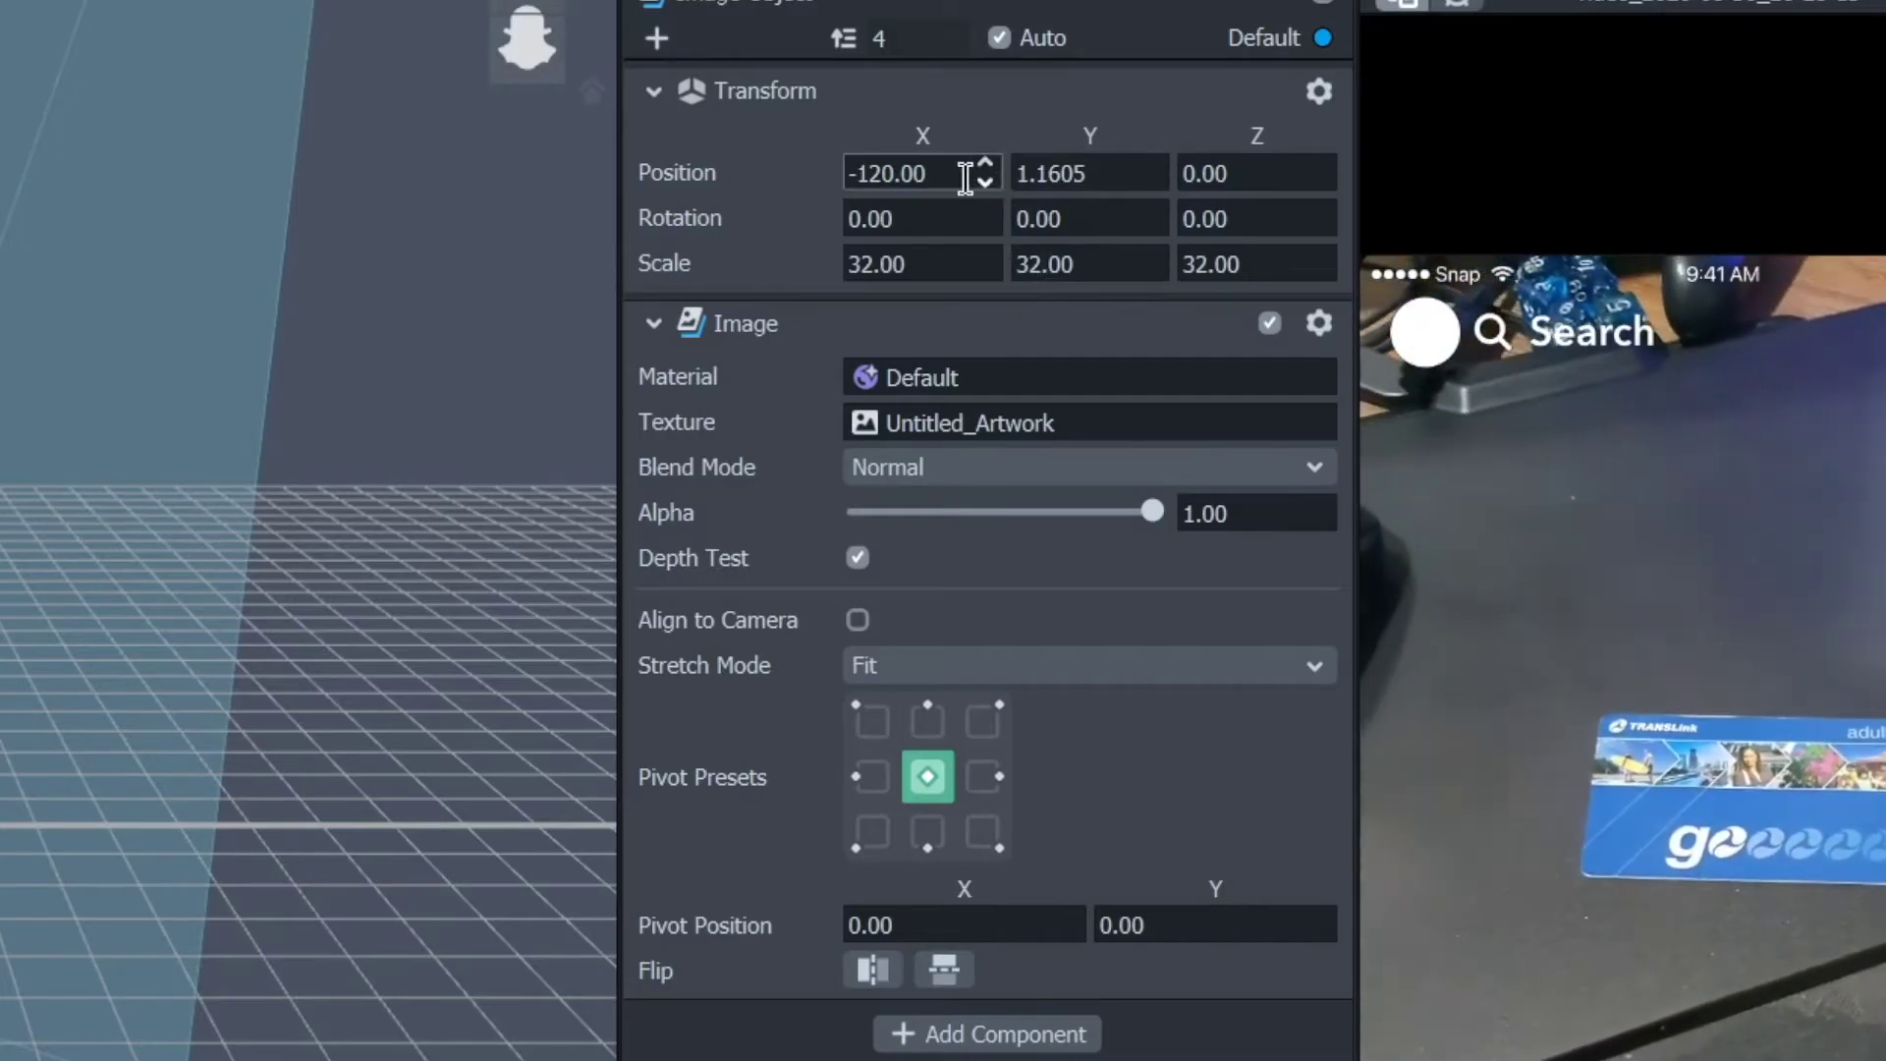
Step: Set the Image Object's X and Y position to 0
{"action": "left_click_drag", "start_coordinate": [973, 175], "coordinate": [633, 175]}
{"action": "type", "text": "0"}
{"action": "key", "text": "Return"}
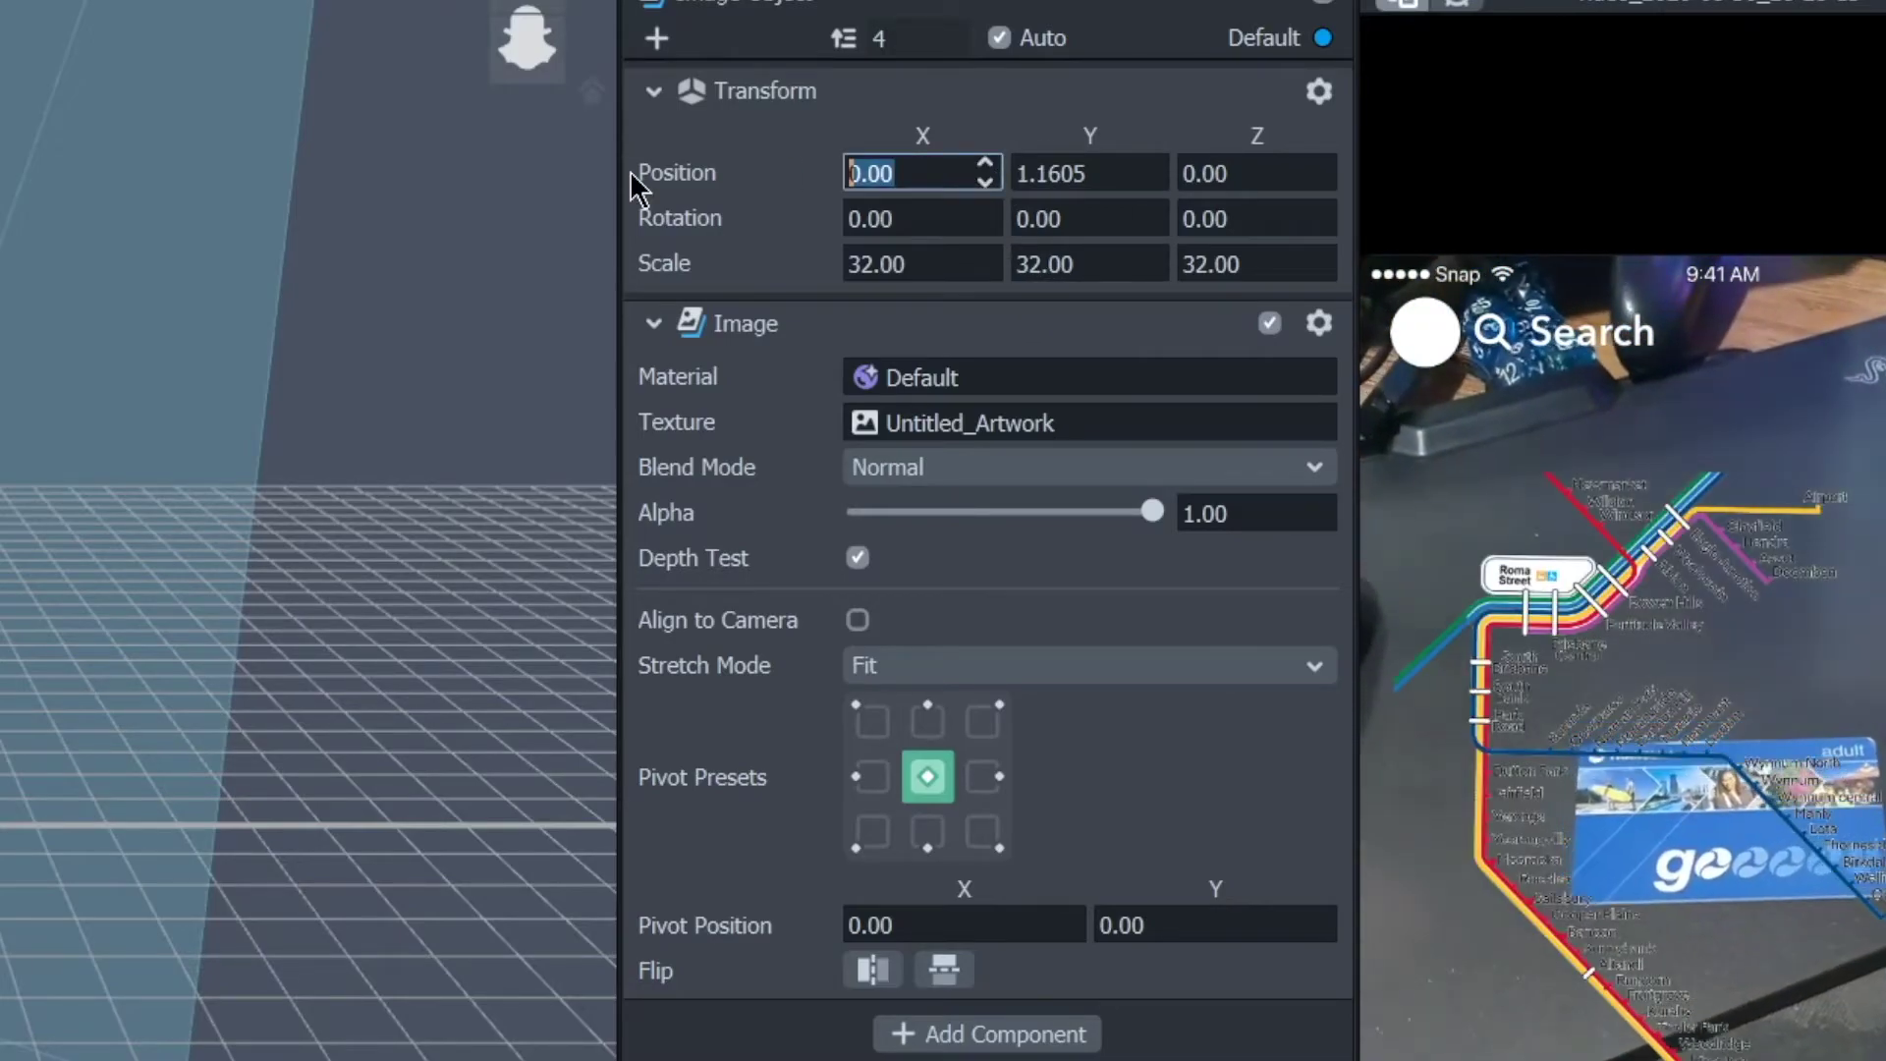
{"action": "left_click_drag", "start_coordinate": [1117, 170], "coordinate": [809, 139]}
{"action": "type", "text": "0"}
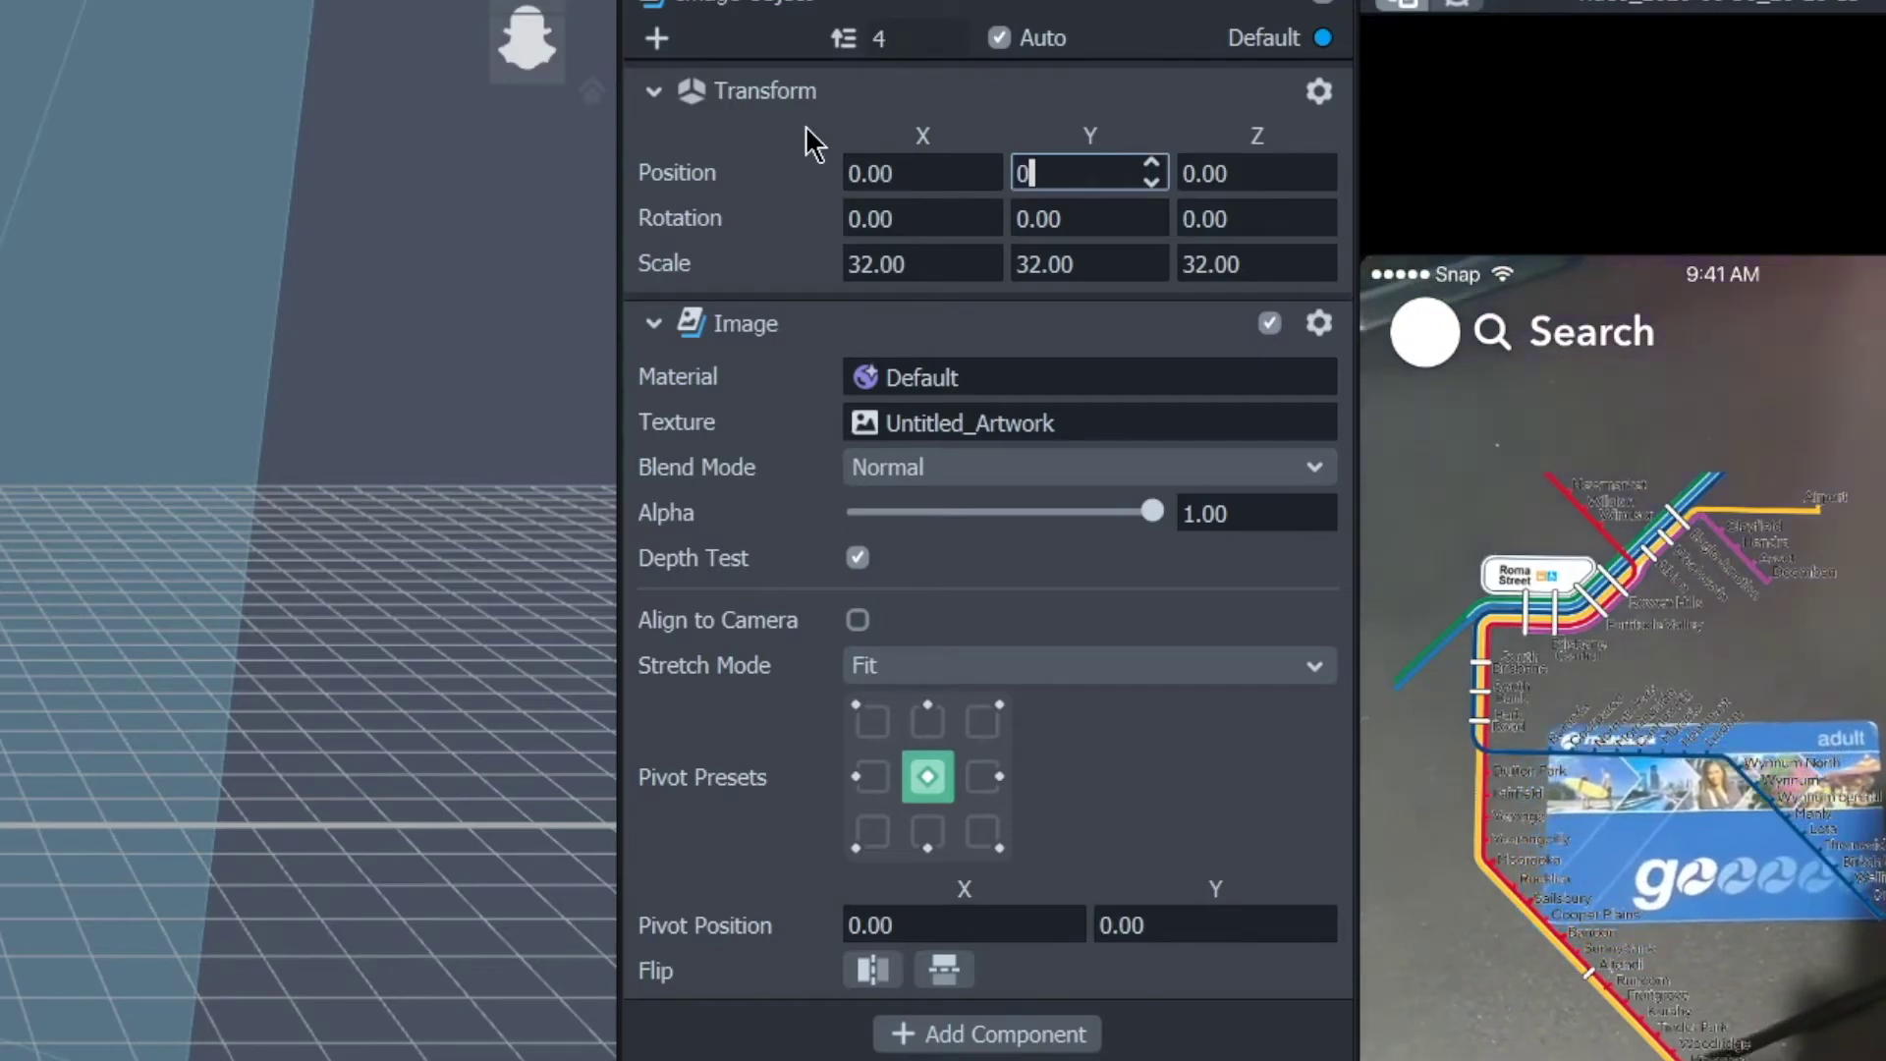
{"action": "key", "text": "Return"}
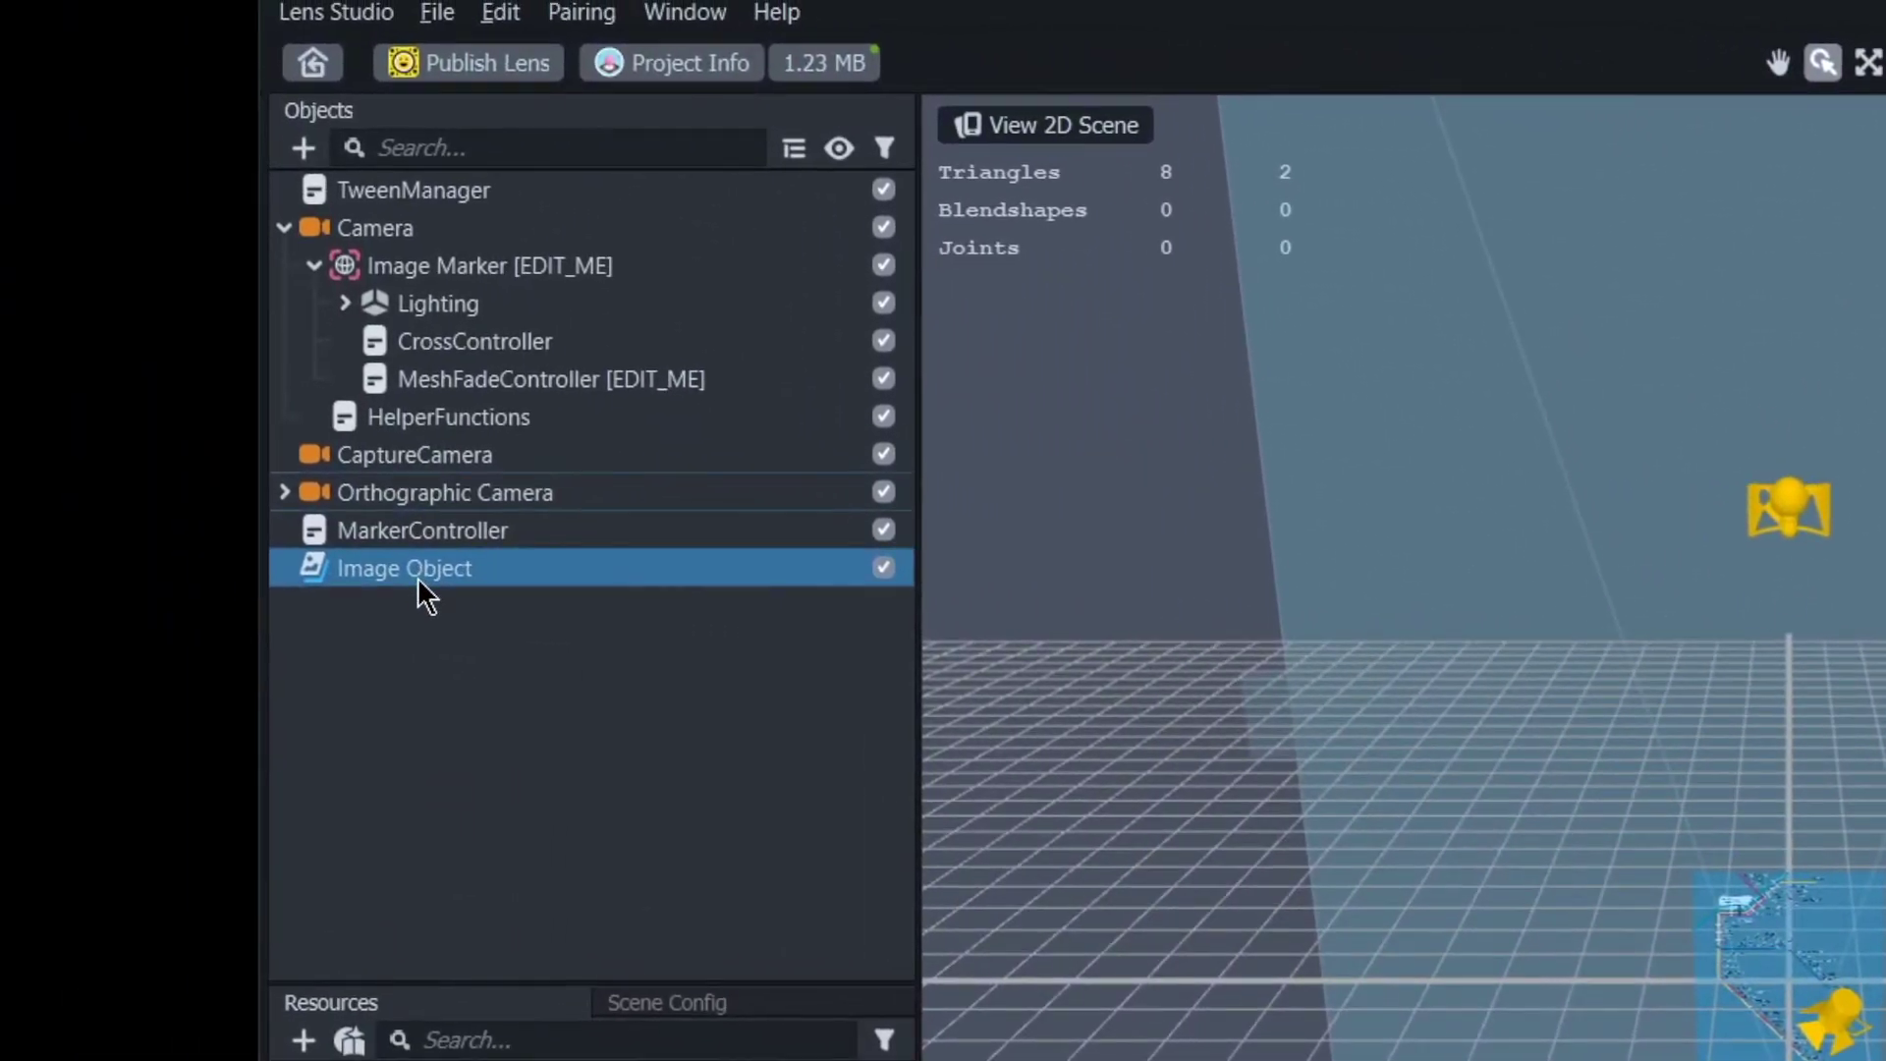
Step: Nest the Image Object under Image Marker [EDIT_ME] and set its Y position and X rotation to 0
{"action": "left_click_drag", "start_coordinate": [417, 580], "coordinate": [521, 376]}
{"action": "mouse_move", "coordinate": [521, 269]}
{"action": "left_mouse_down"}
{"action": "mouse_move", "coordinate": [421, 574]}
{"action": "mouse_move", "coordinate": [571, 258]}
{"action": "mouse_move", "coordinate": [524, 267]}
{"action": "left_mouse_up"}
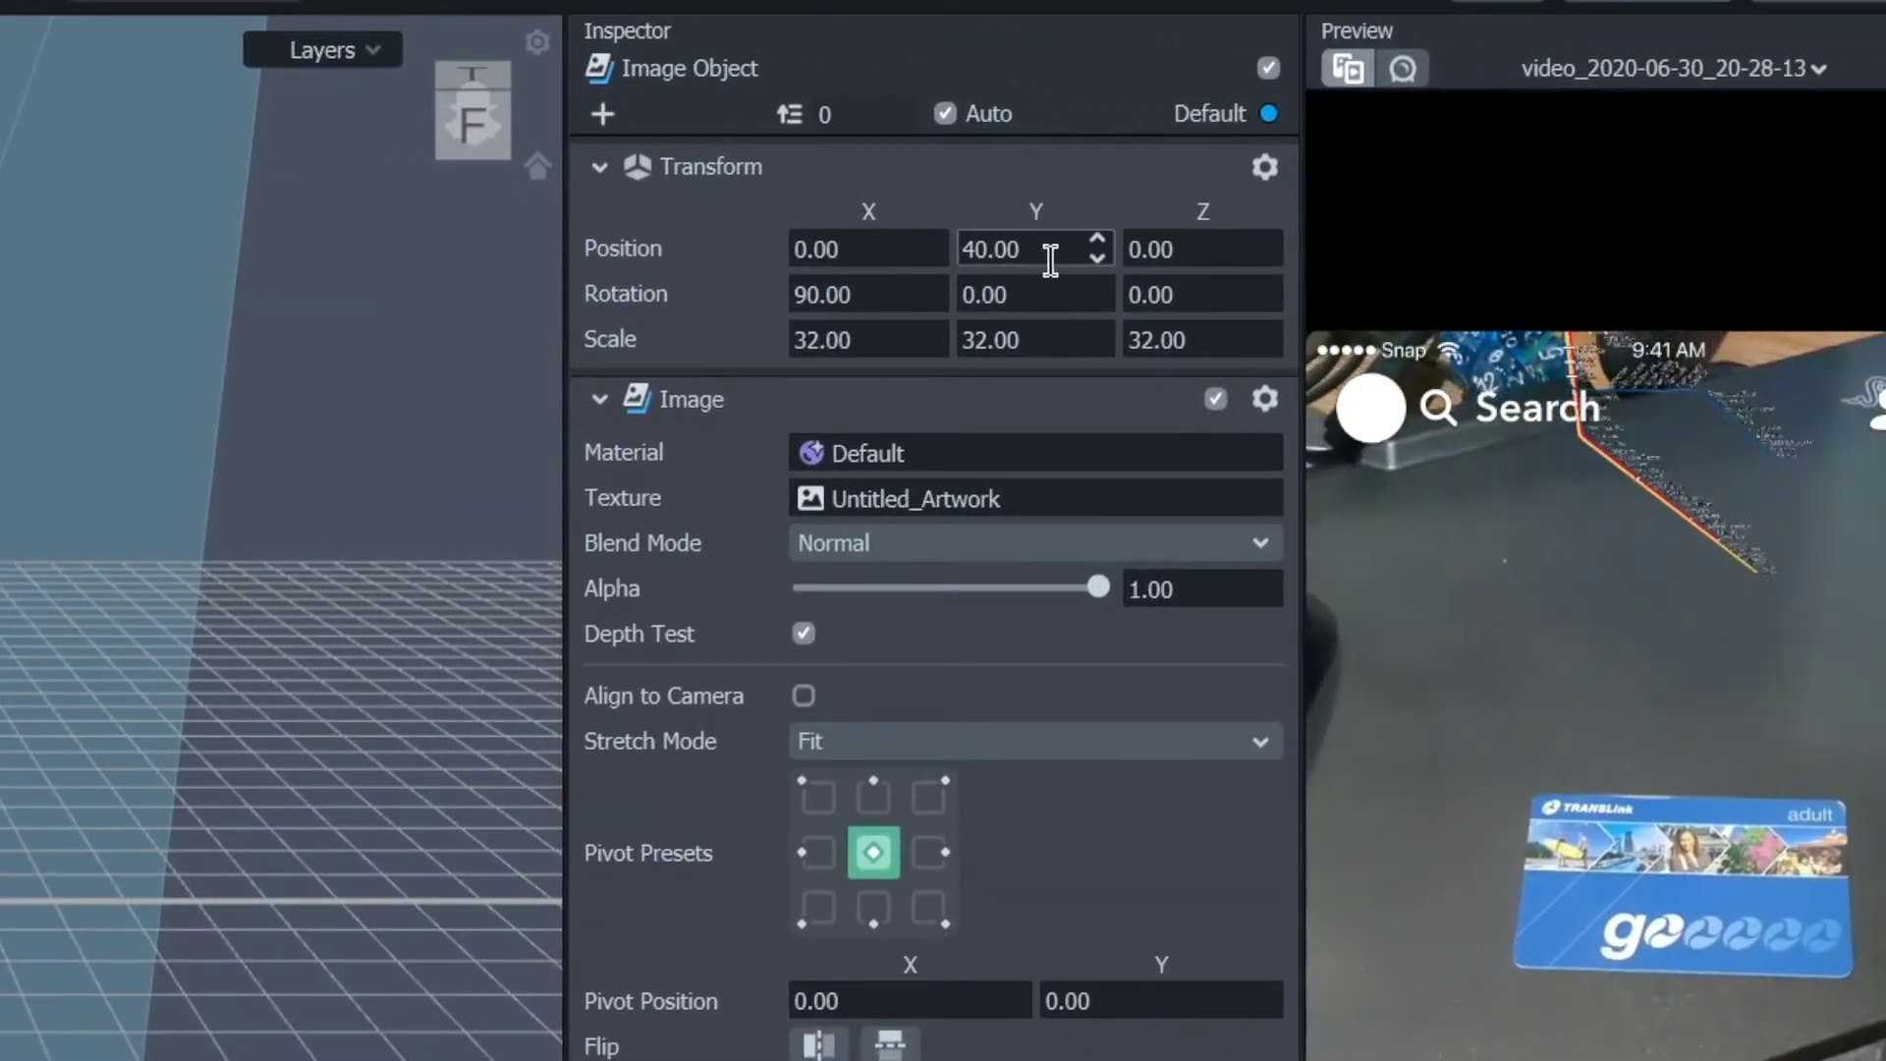
{"action": "left_click", "coordinate": [1424, 265]}
{"action": "type", "text": "0"}
{"action": "key", "text": "Return"}
{"action": "left_click", "coordinate": [830, 294]}
{"action": "type", "text": "0"}
{"action": "key", "text": "Return"}
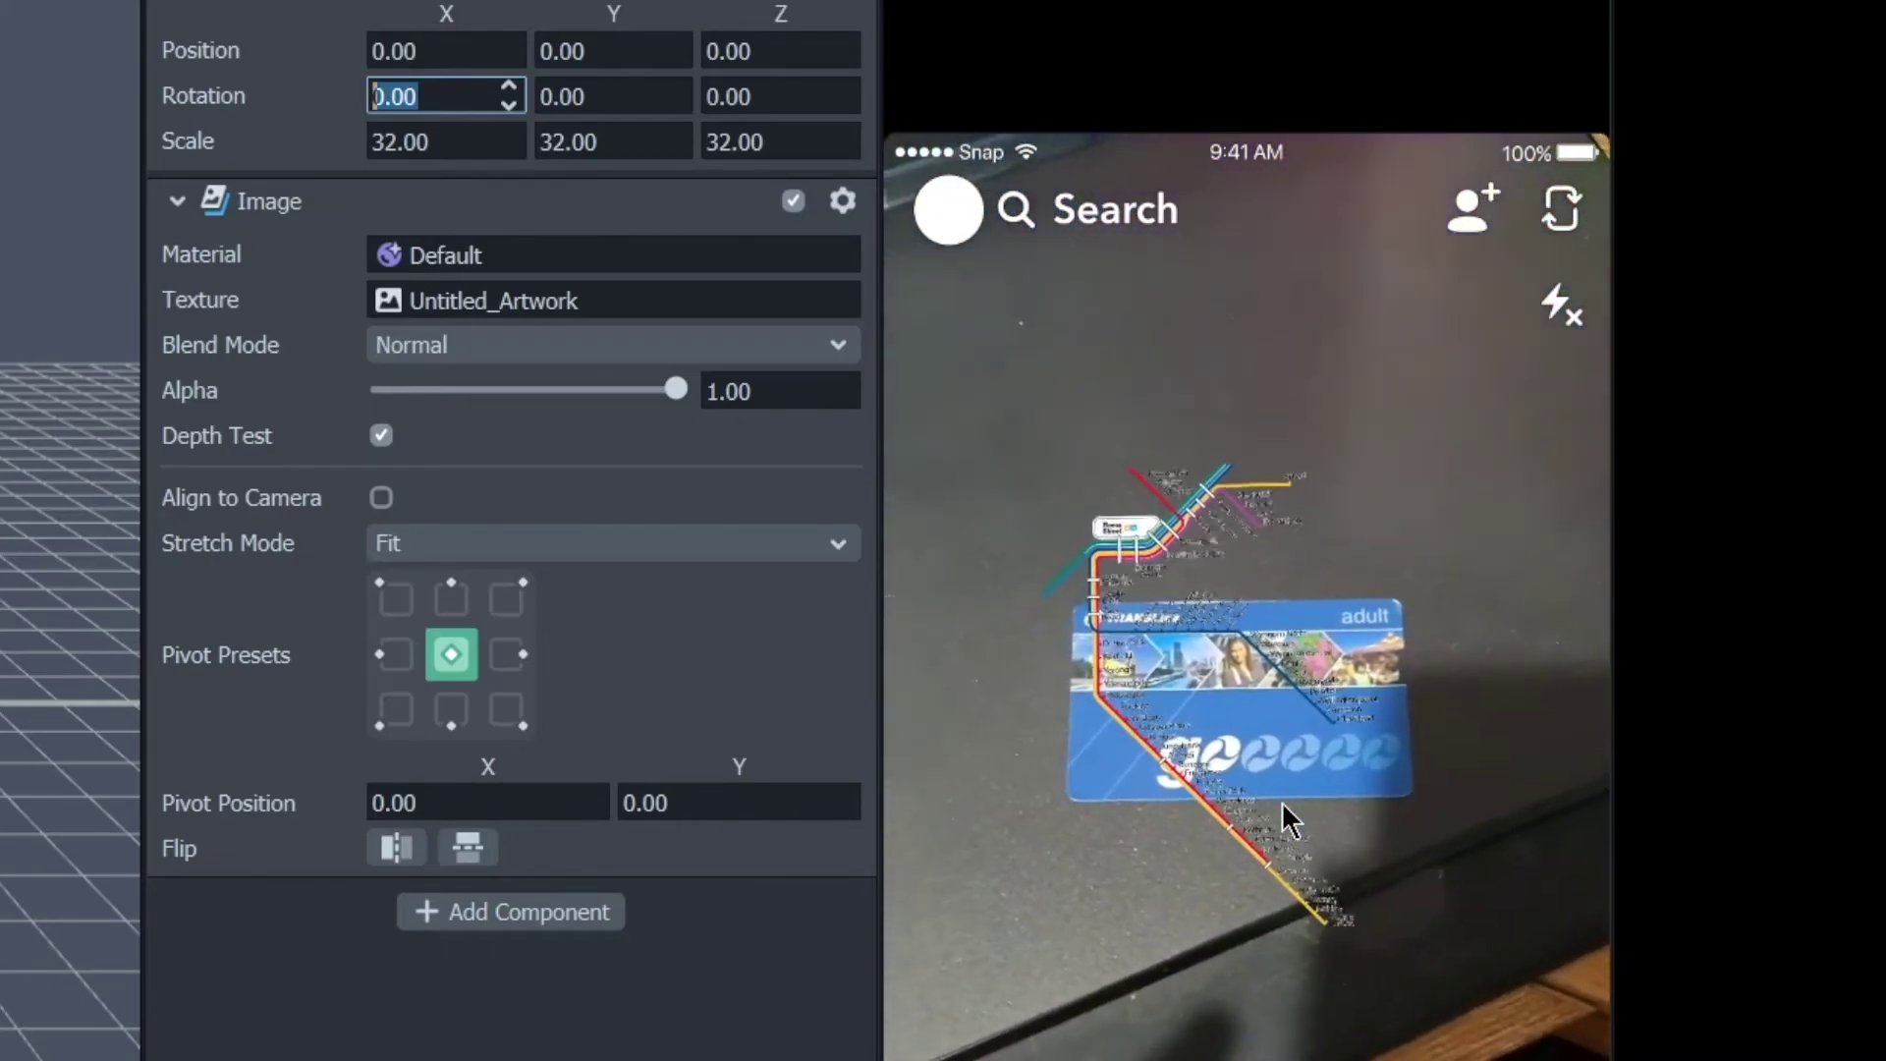
Step: Set the Image Object's Z position to 10 to shift the rail map relative to the card
{"action": "left_click", "coordinate": [778, 54]}
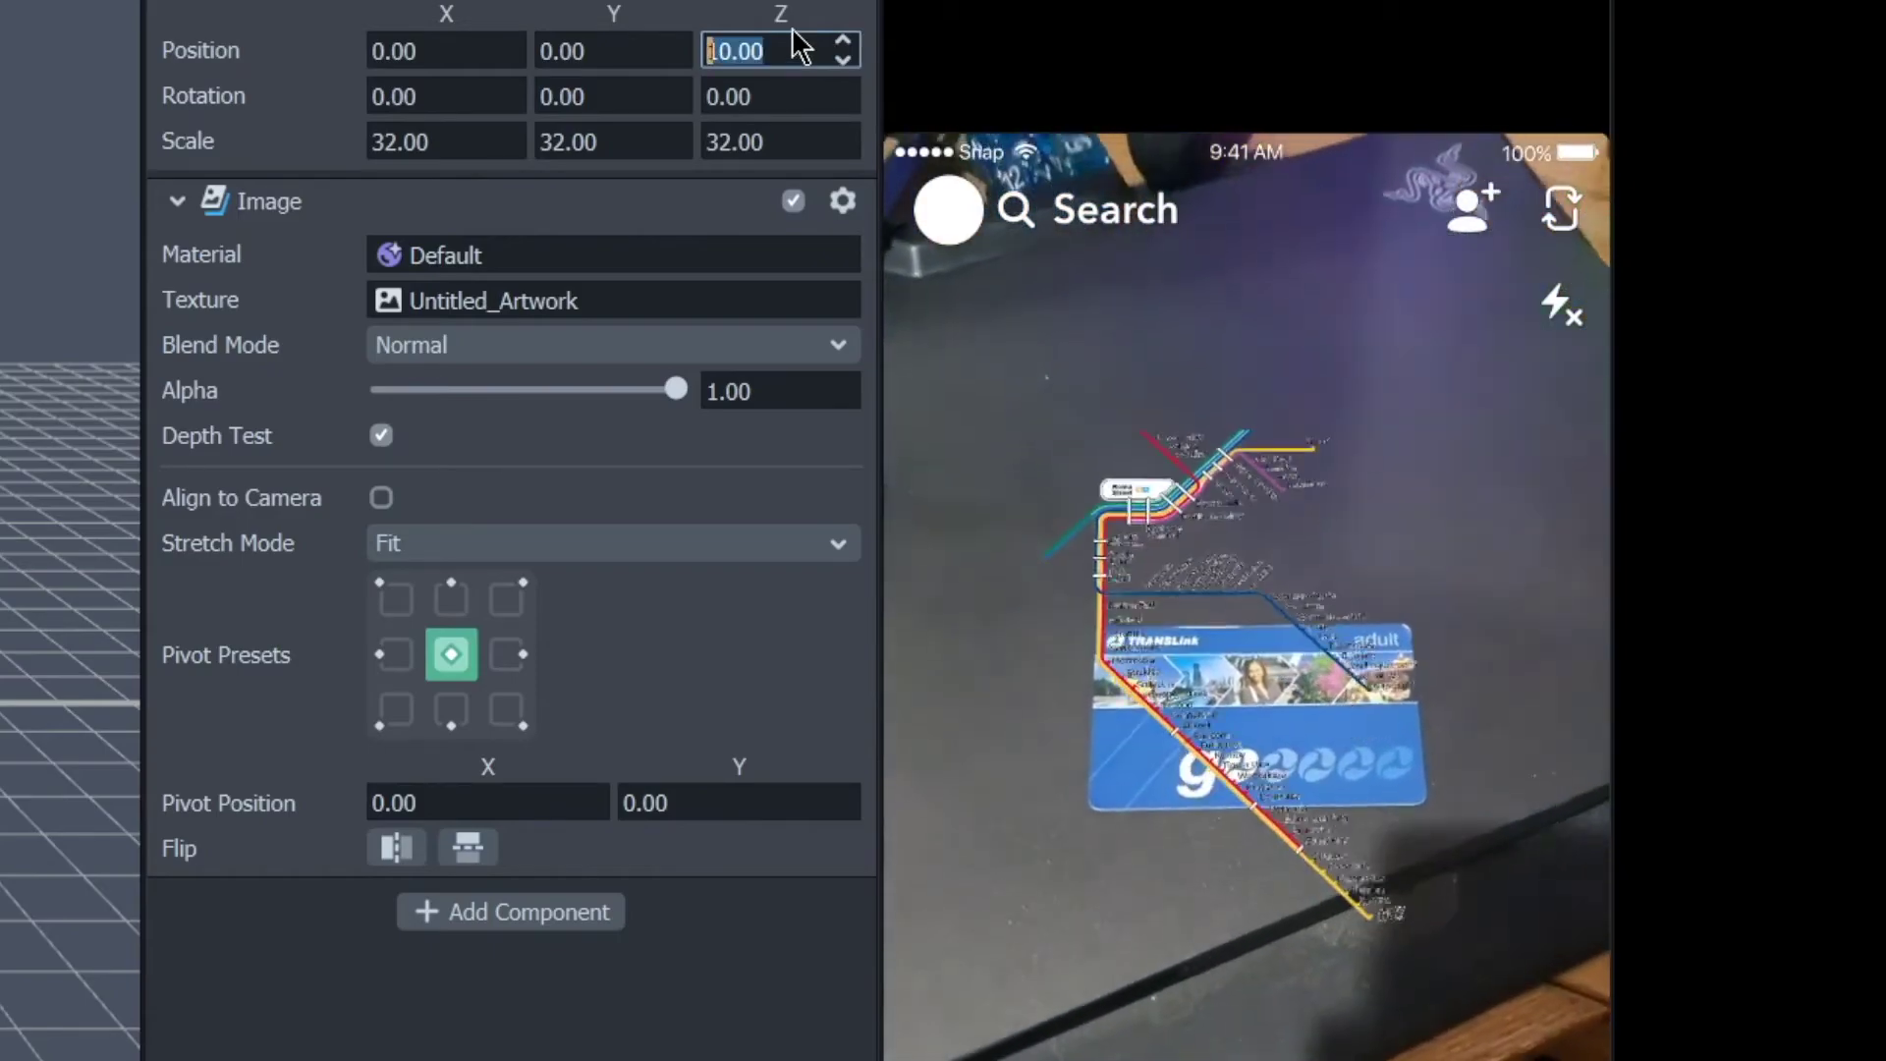
{"action": "type", "text": "10"}
{"action": "key", "text": "Return"}
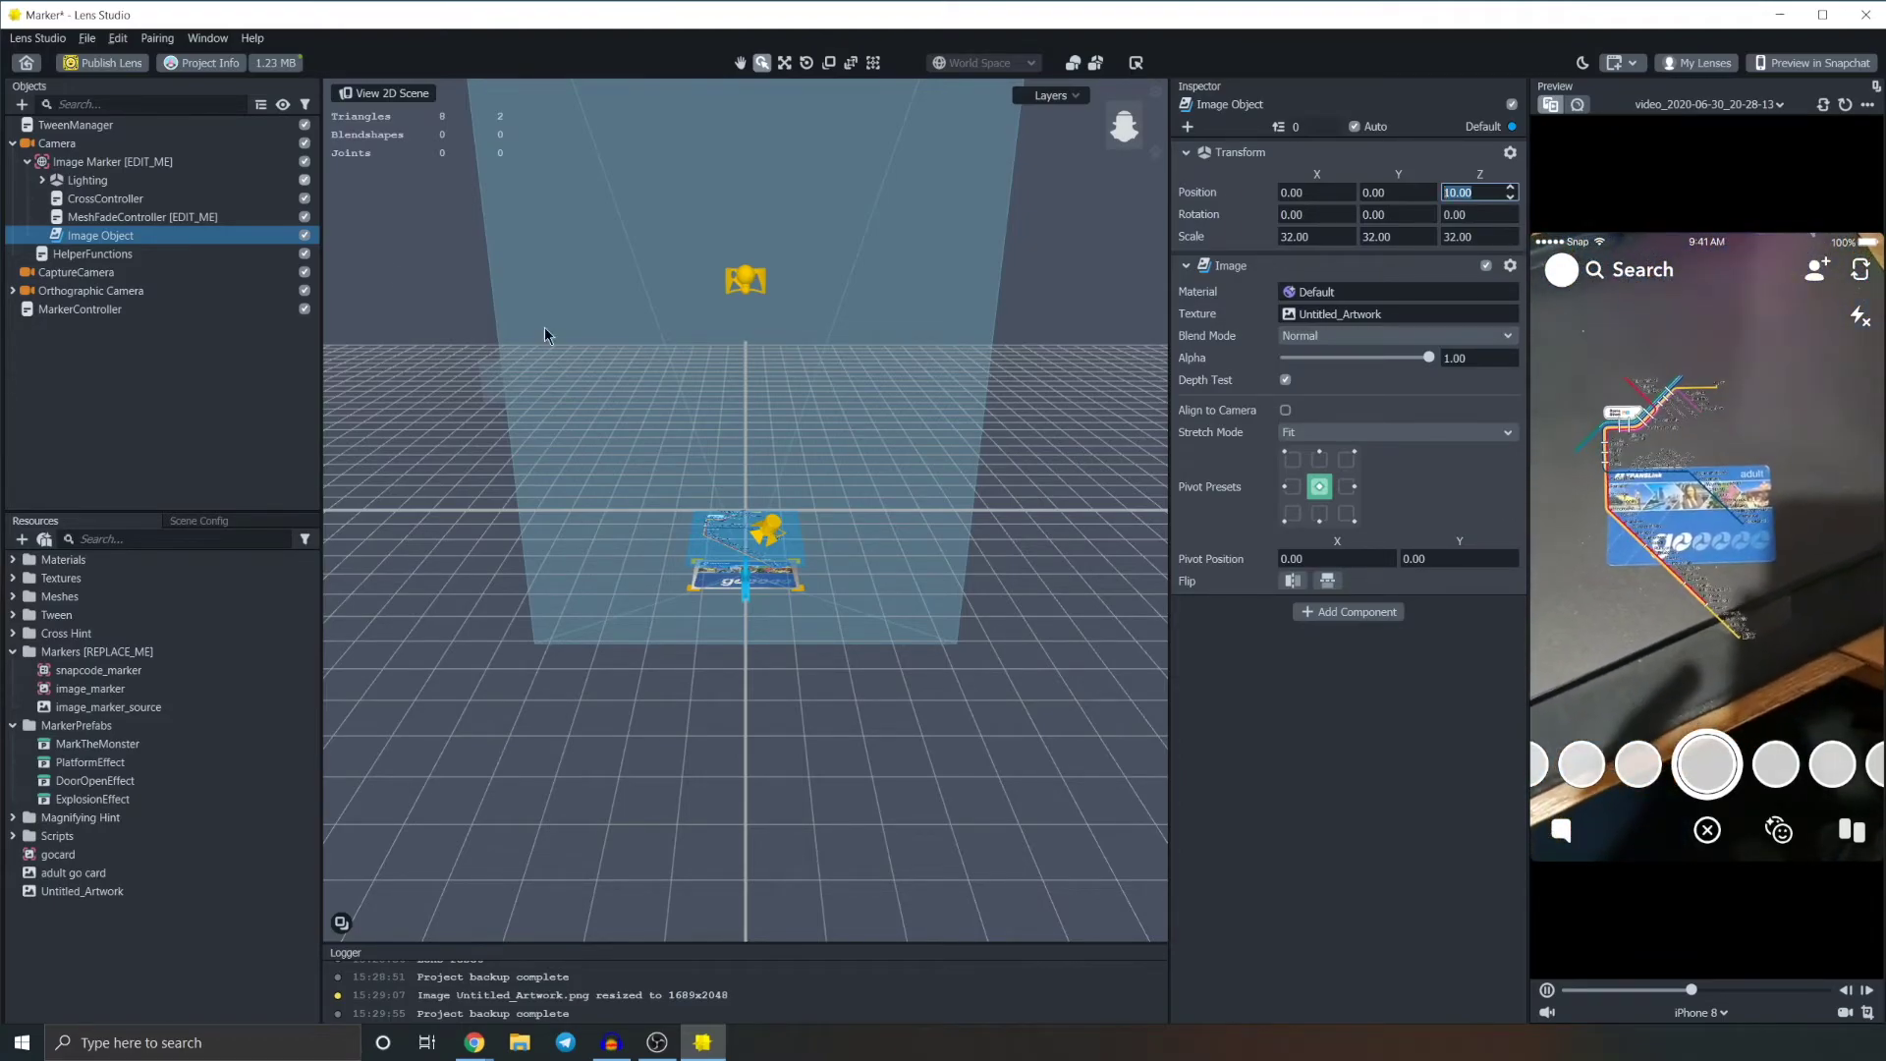
{"action": "left_click", "coordinate": [88, 65]}
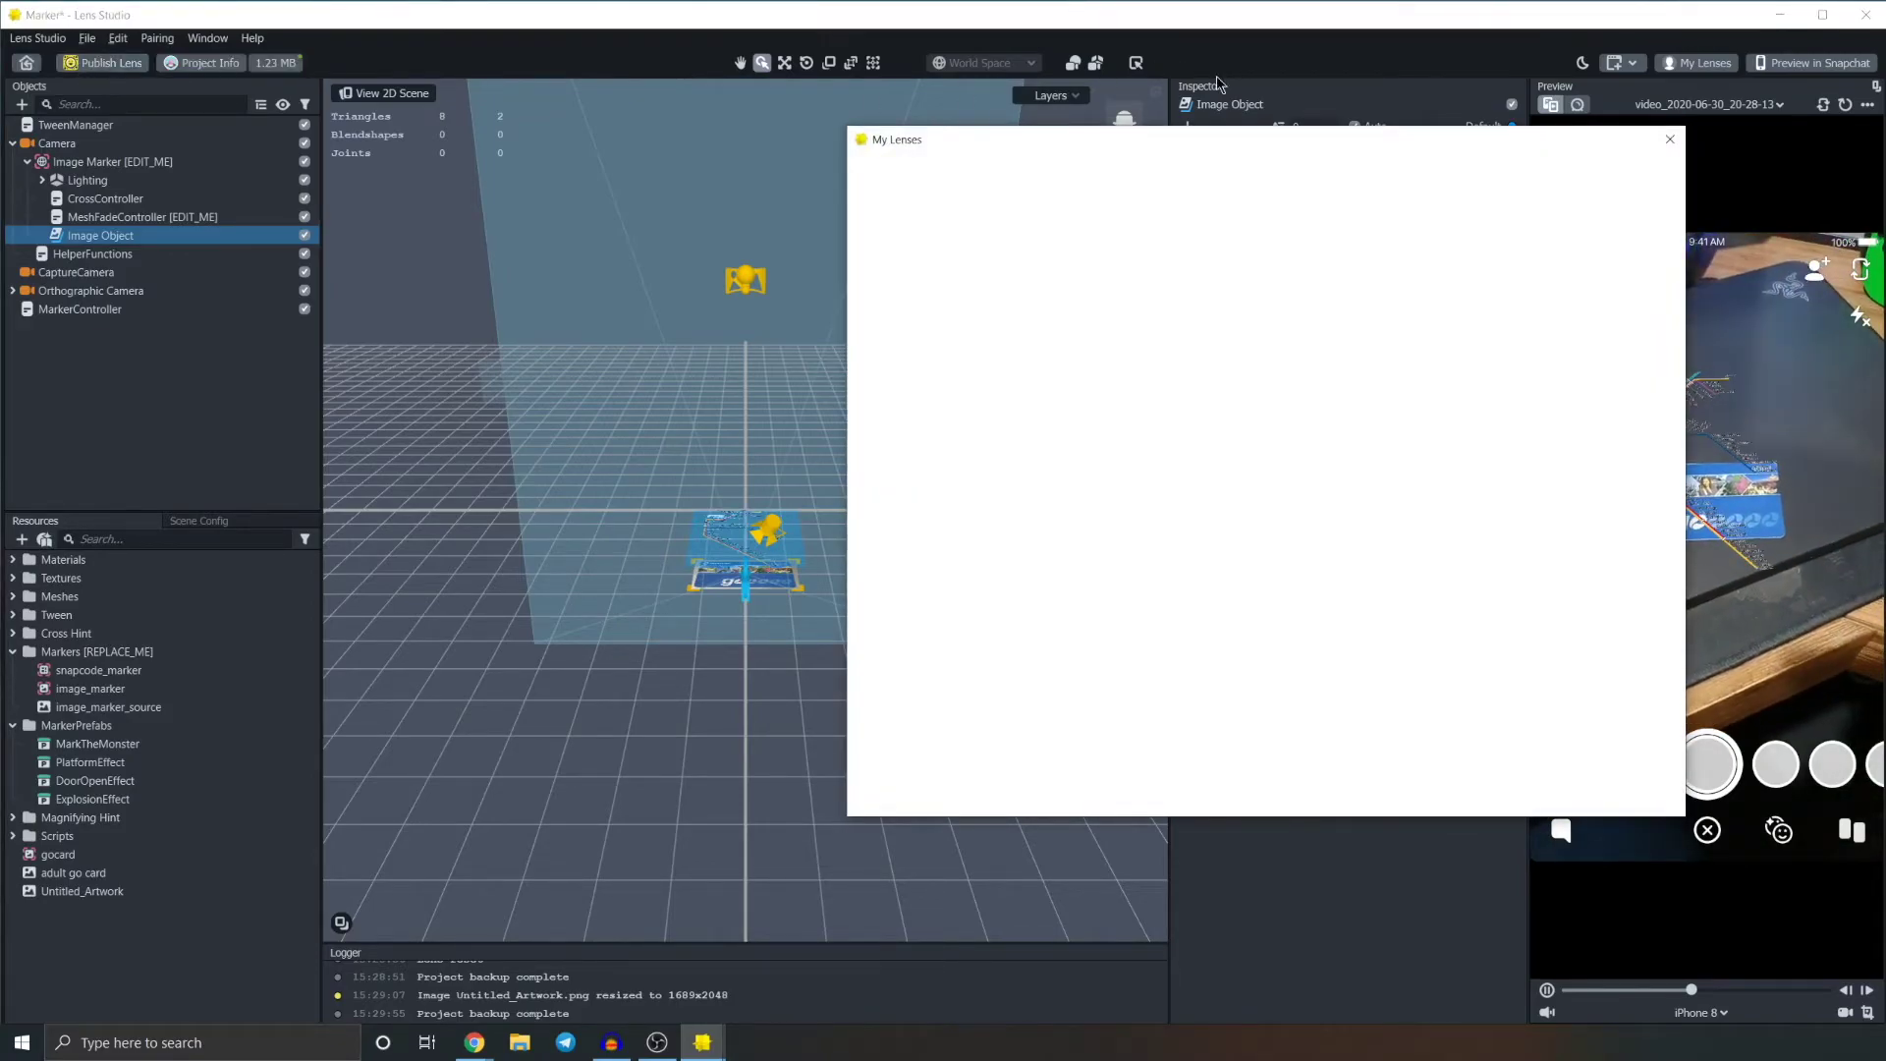
{"action": "left_click_drag", "start_coordinate": [1192, 148], "coordinate": [774, 209]}
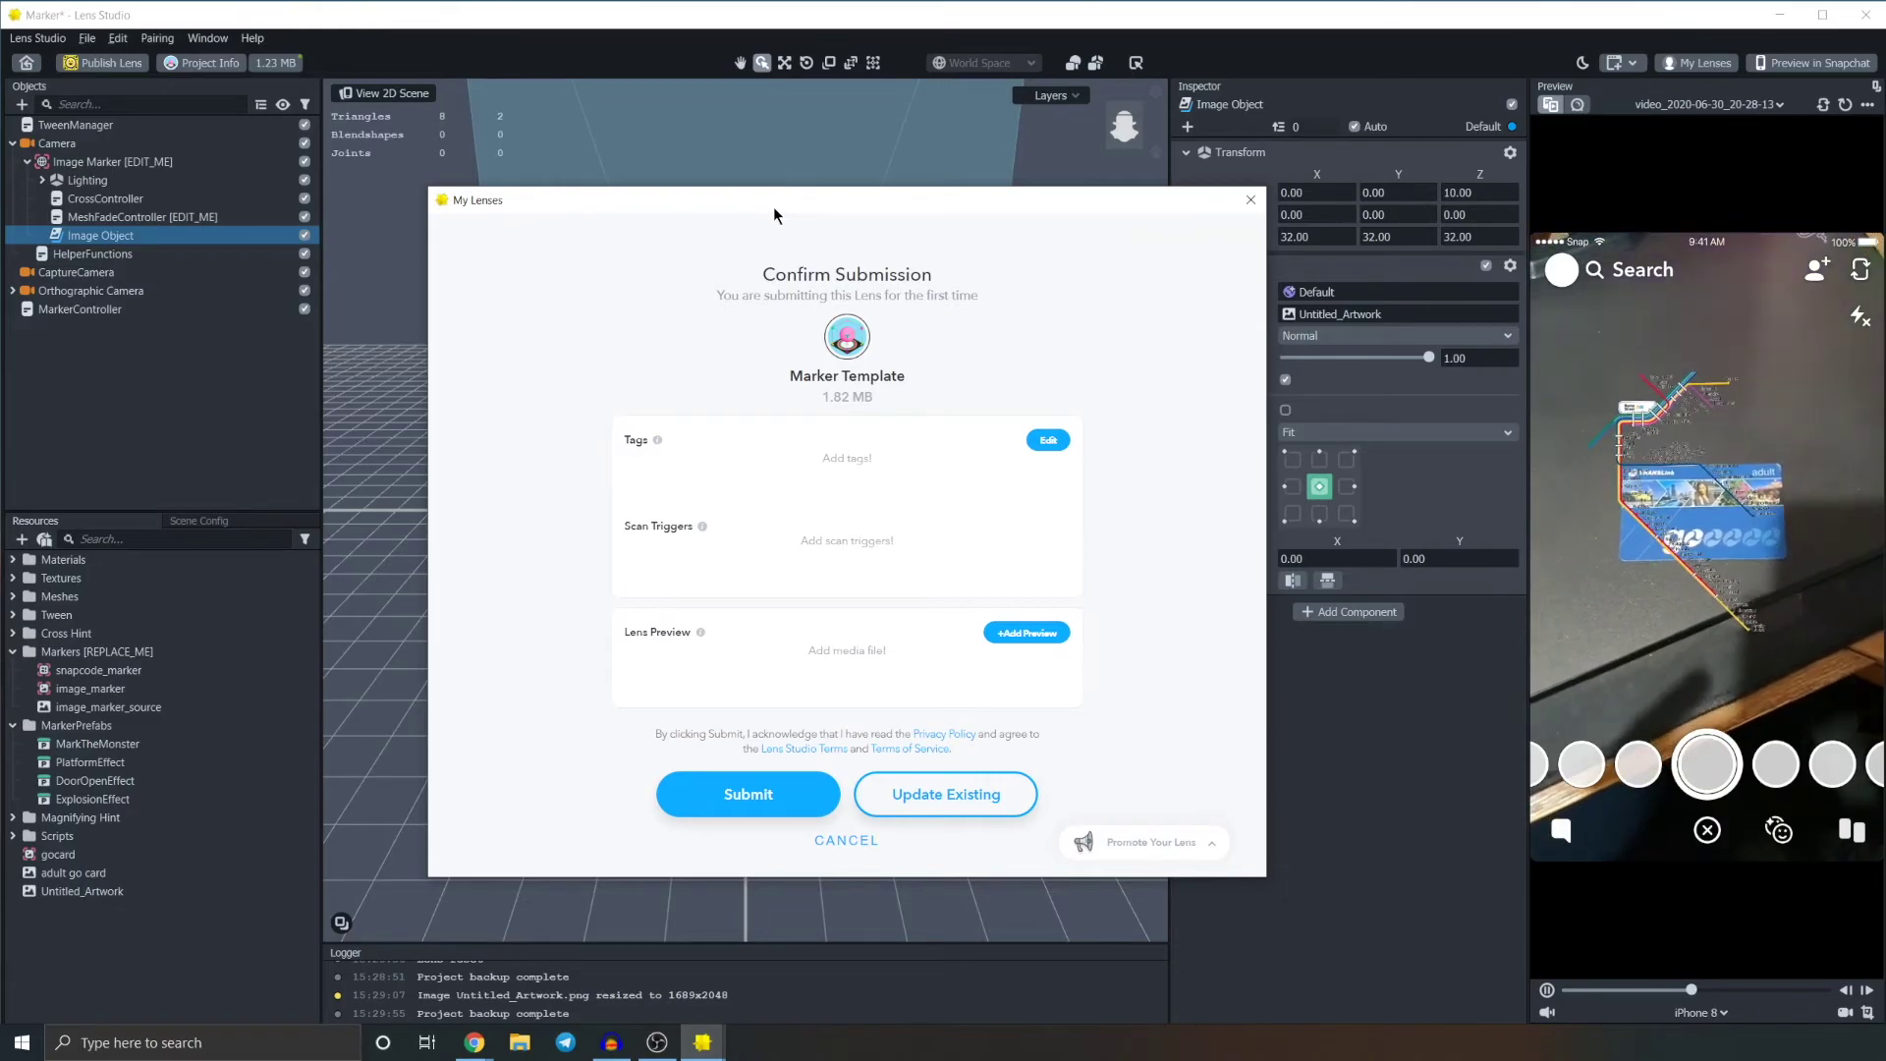
{"action": "key", "text": "Escape"}
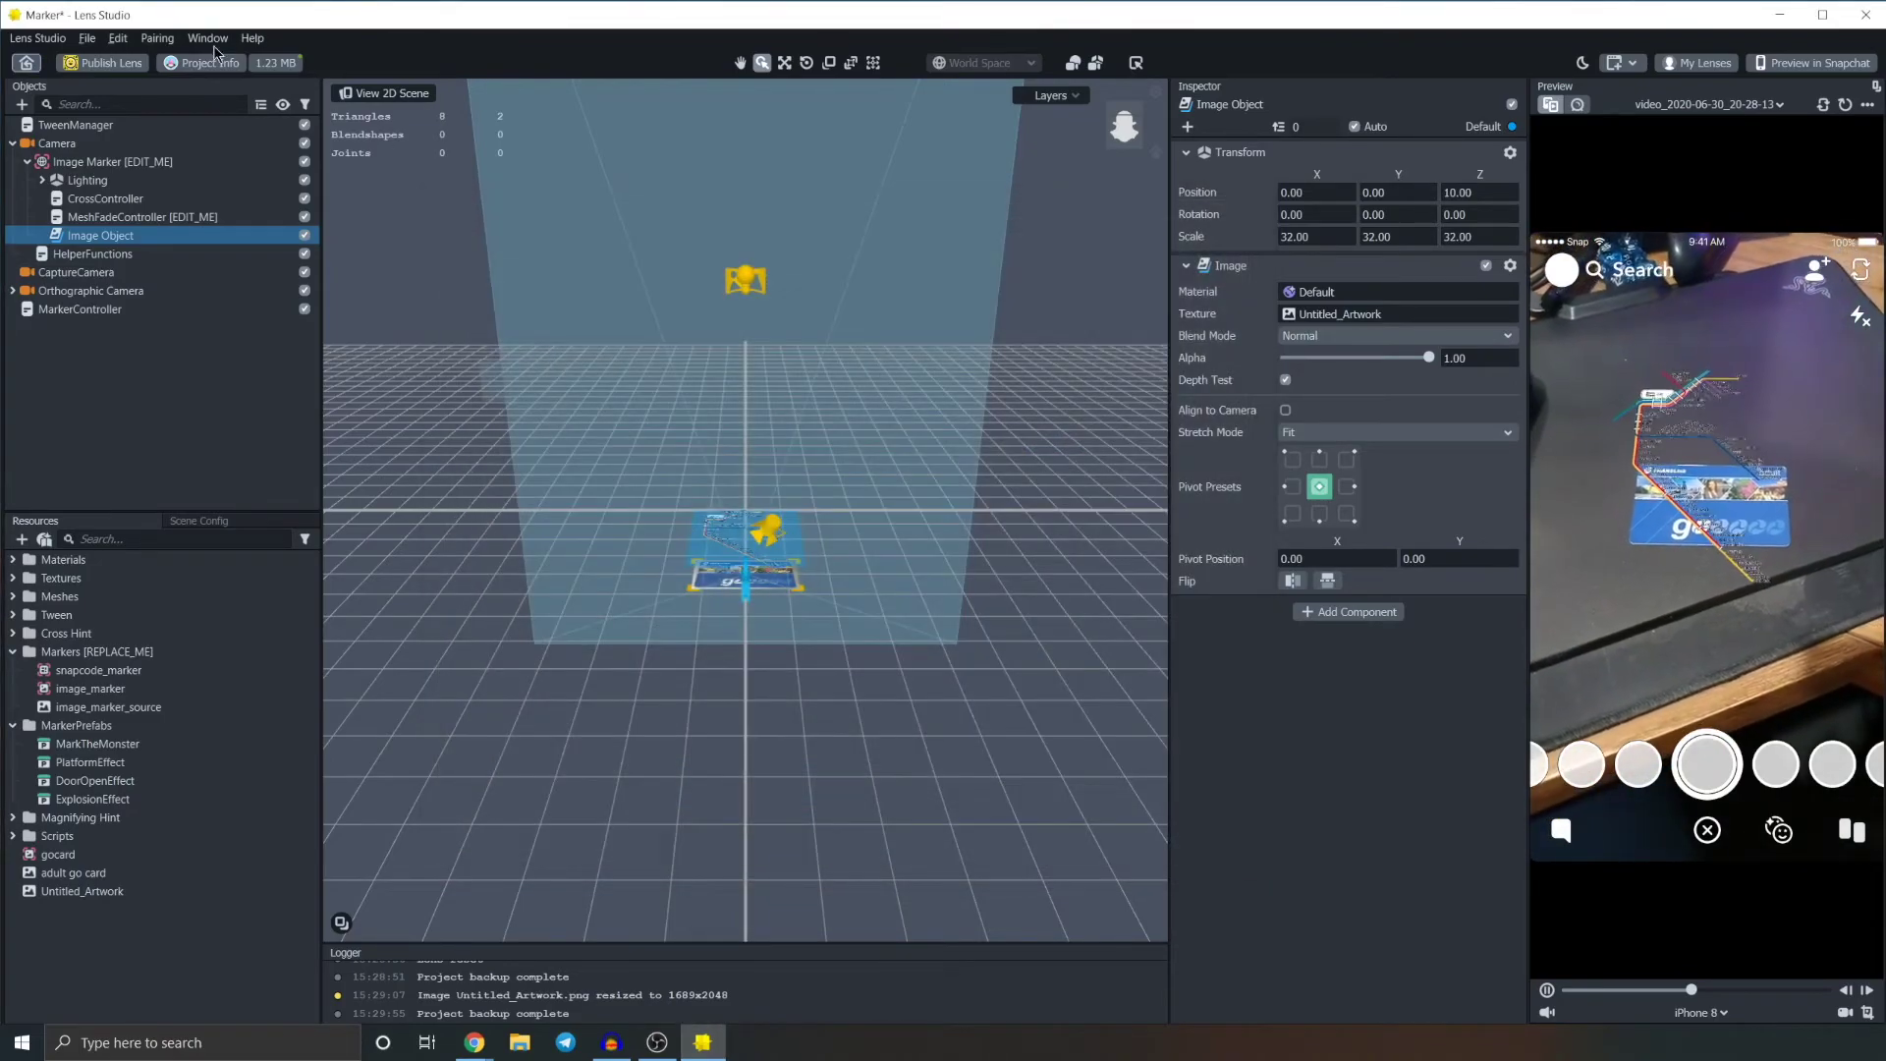
Step: Rename the lens to "go card map" in the project info and apply the change
{"action": "left_click", "coordinate": [201, 61]}
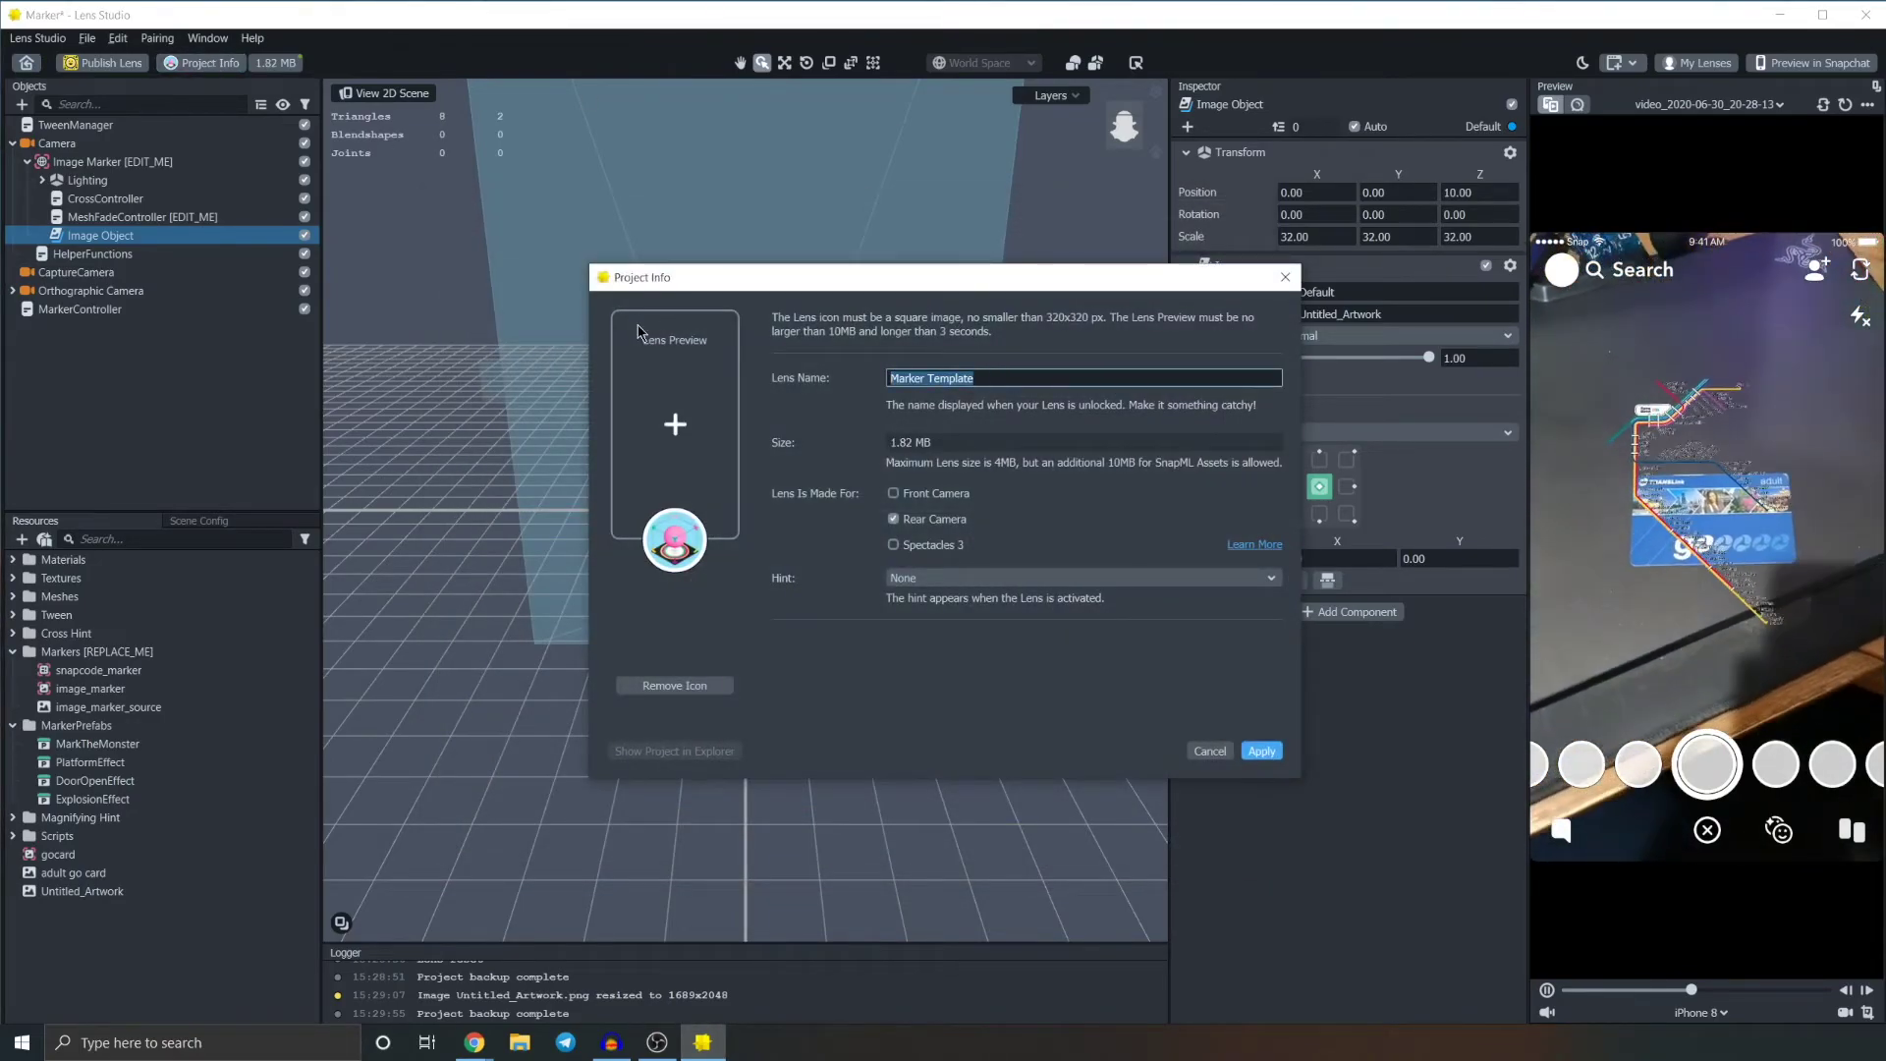
{"action": "type", "text": "go "}
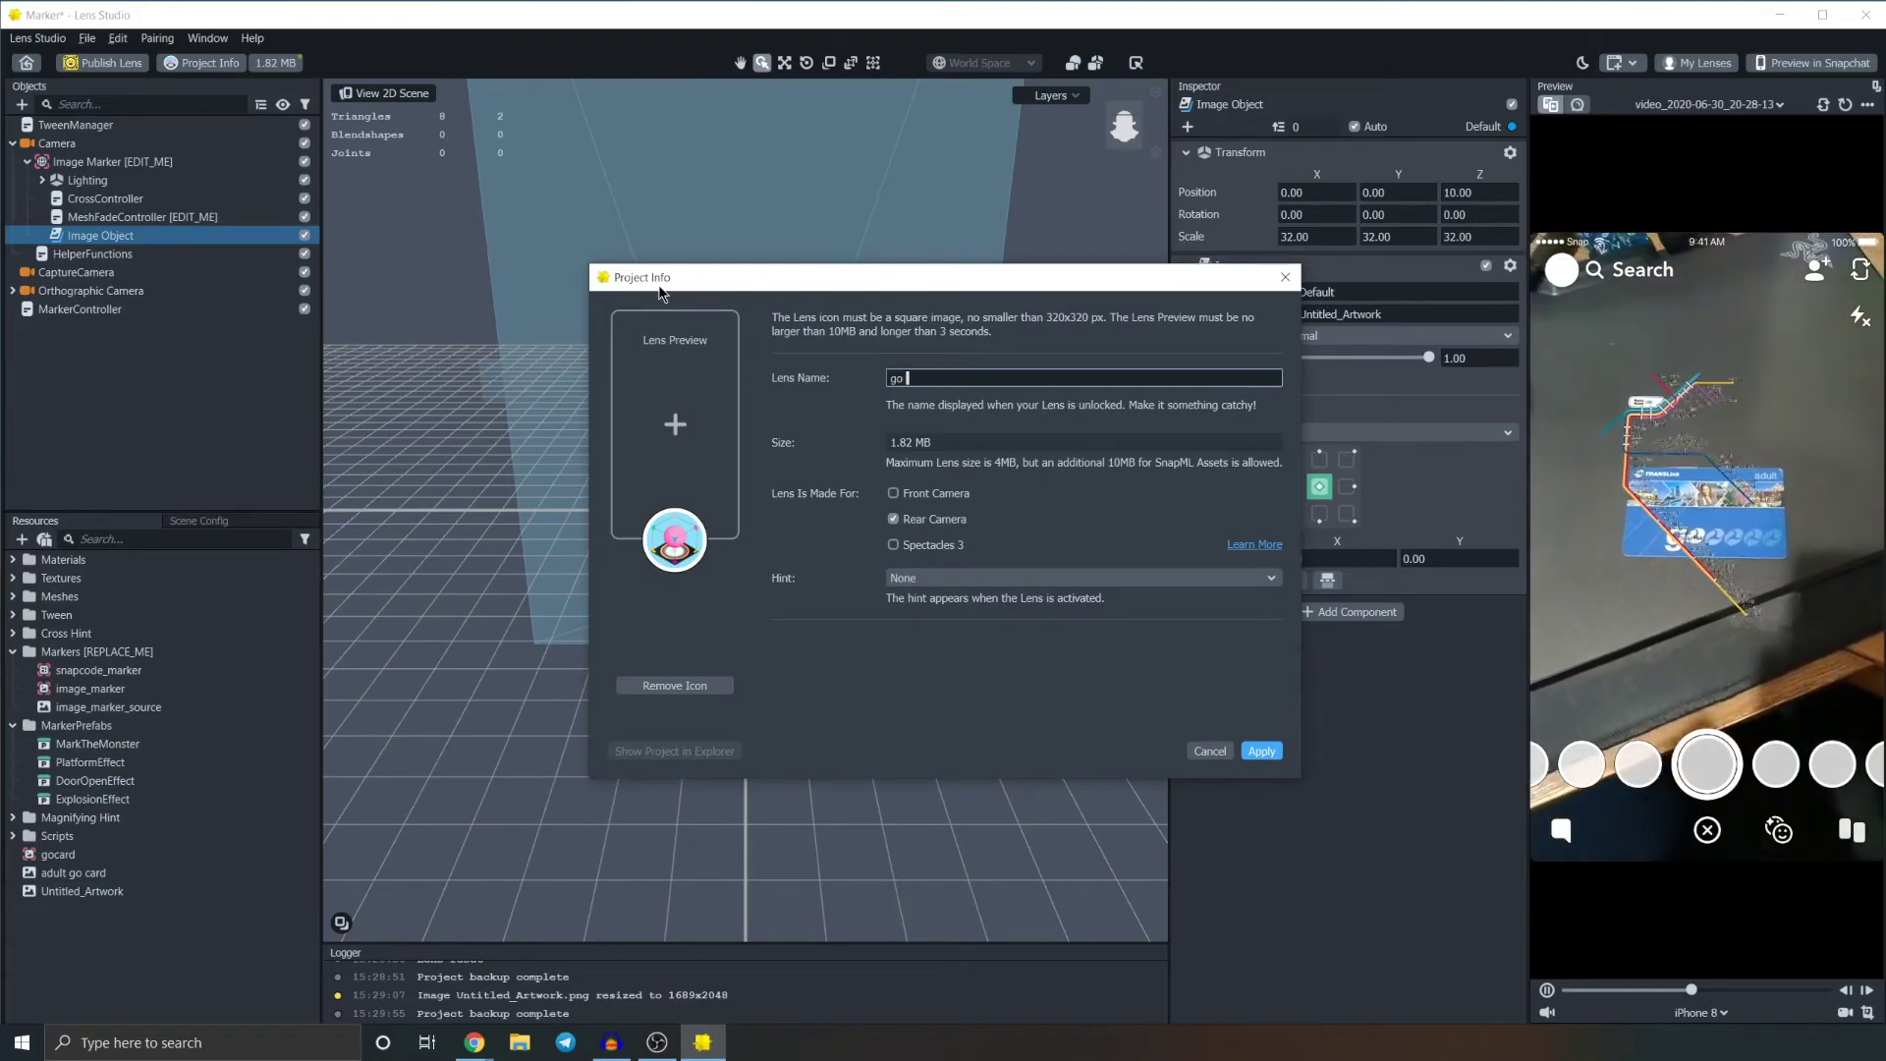
{"action": "type", "text": "card map"}
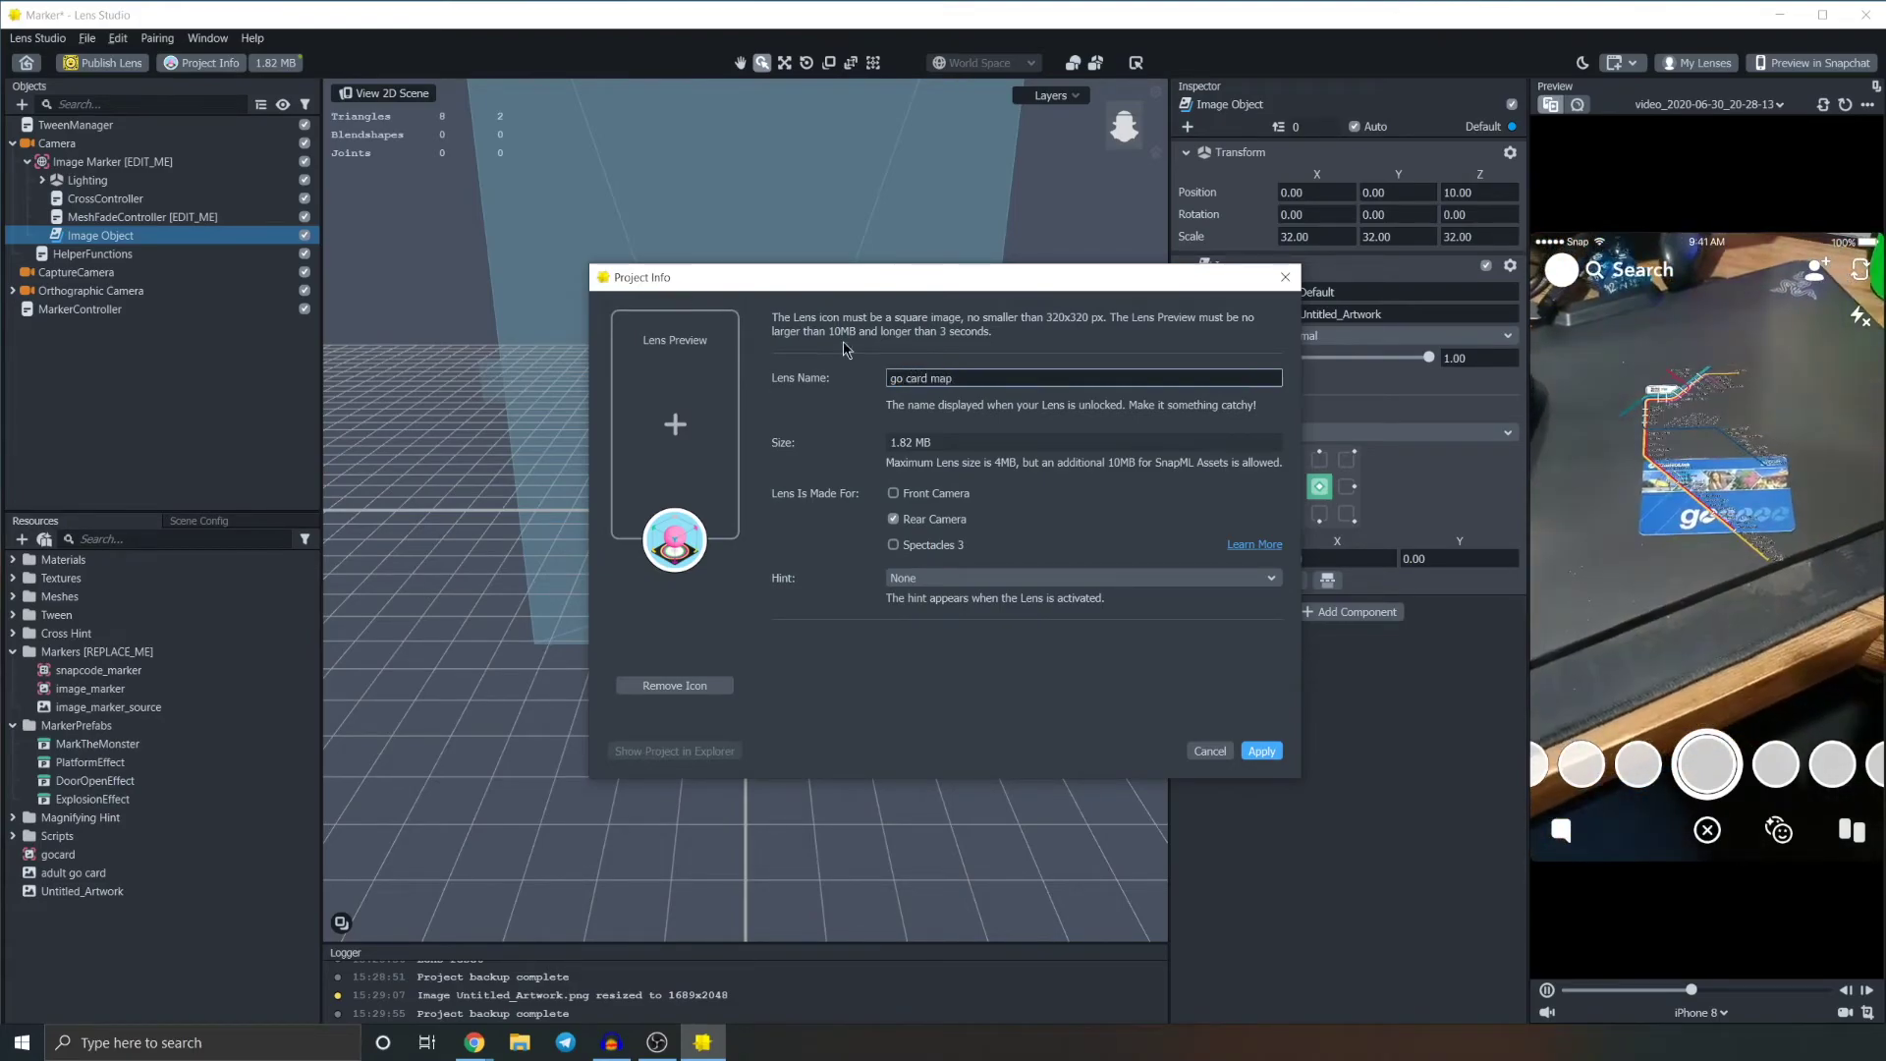
{"action": "left_click", "coordinate": [1262, 752]}
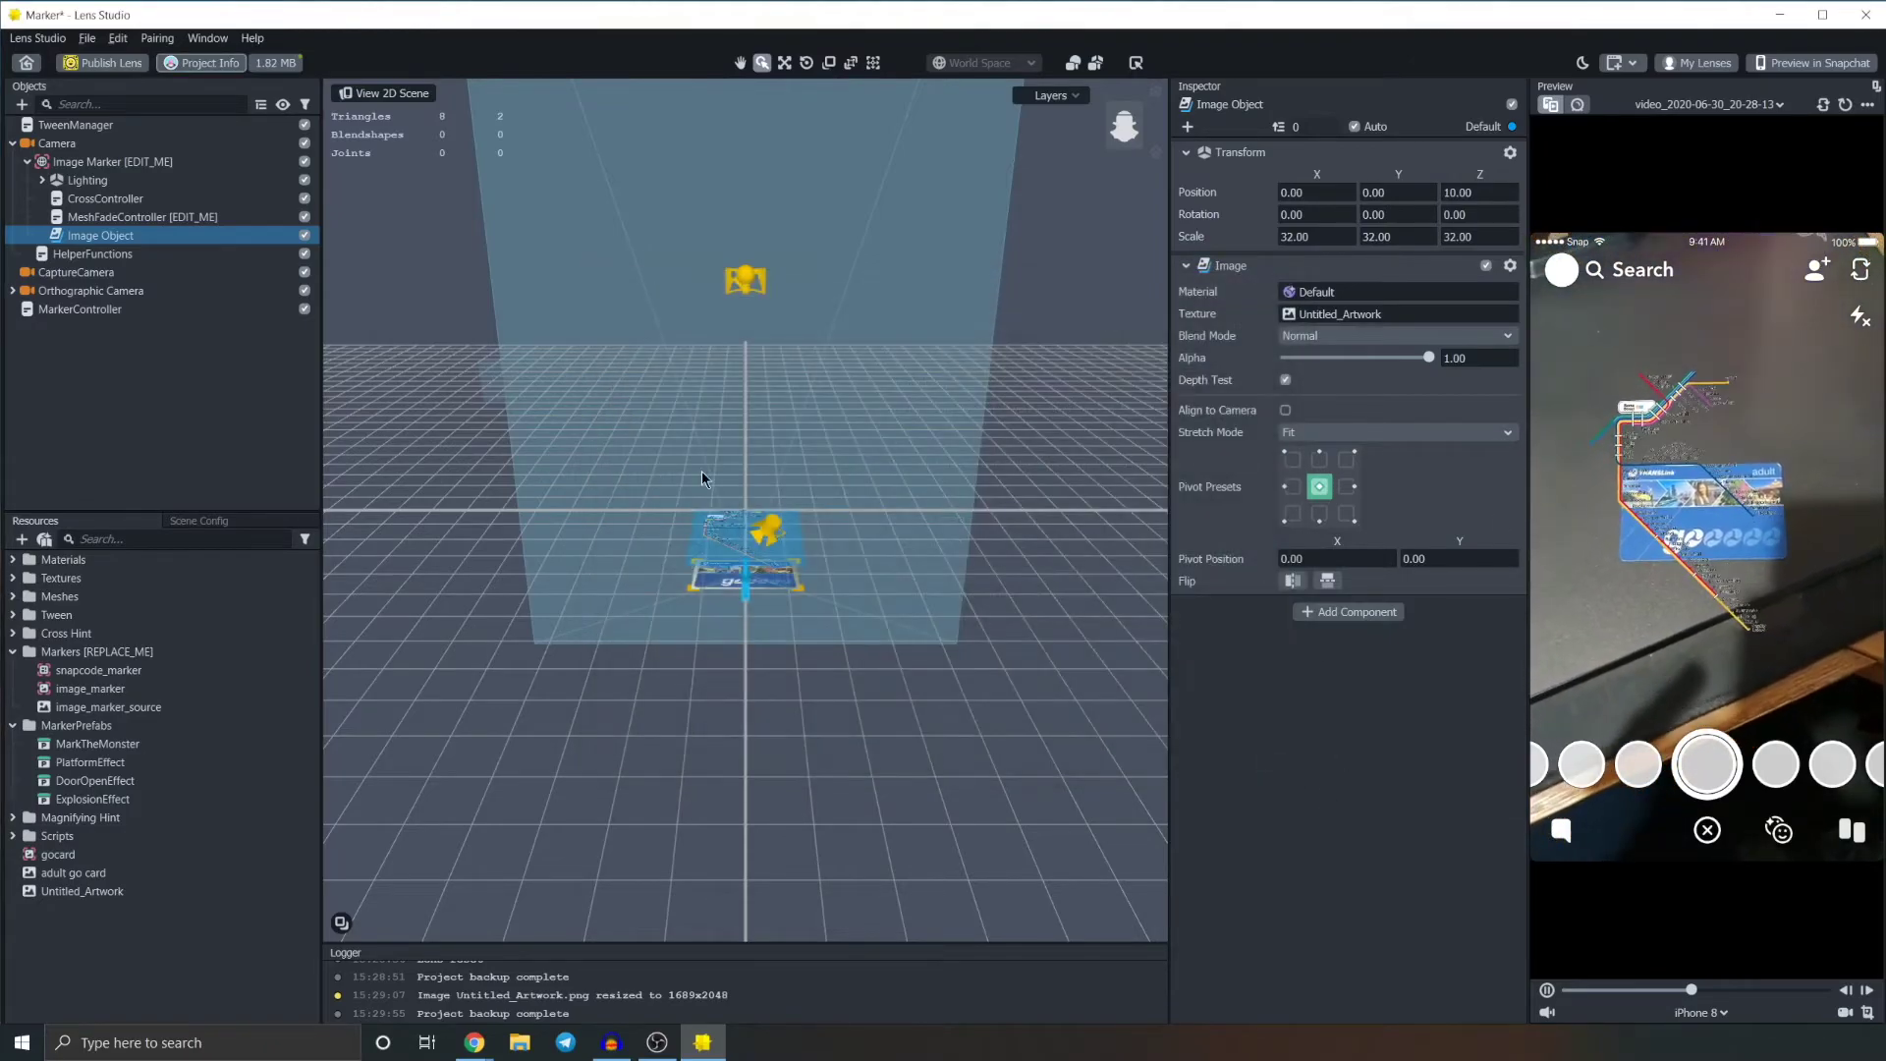
Step: Start publishing the lens and add the tags Map, Translink and Gocard to its submission
{"action": "left_click", "coordinate": [87, 65]}
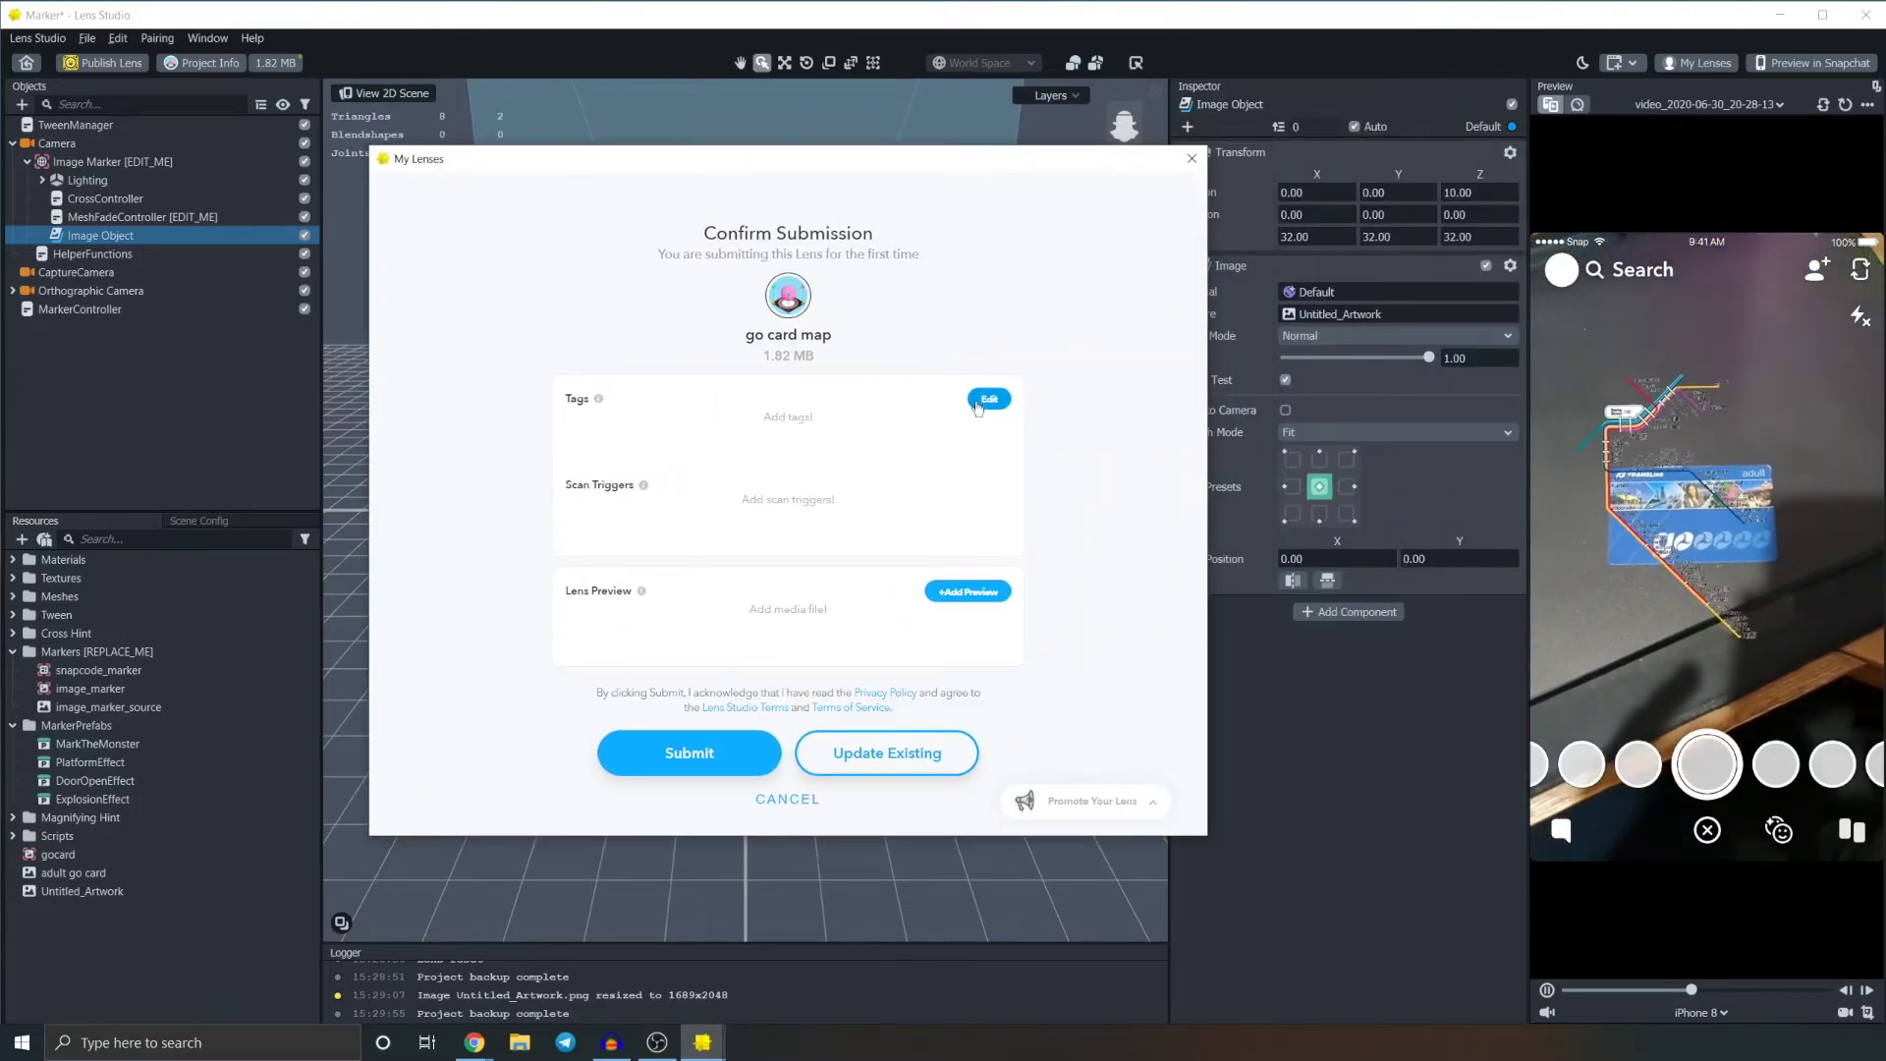
{"action": "left_click", "coordinate": [989, 398]}
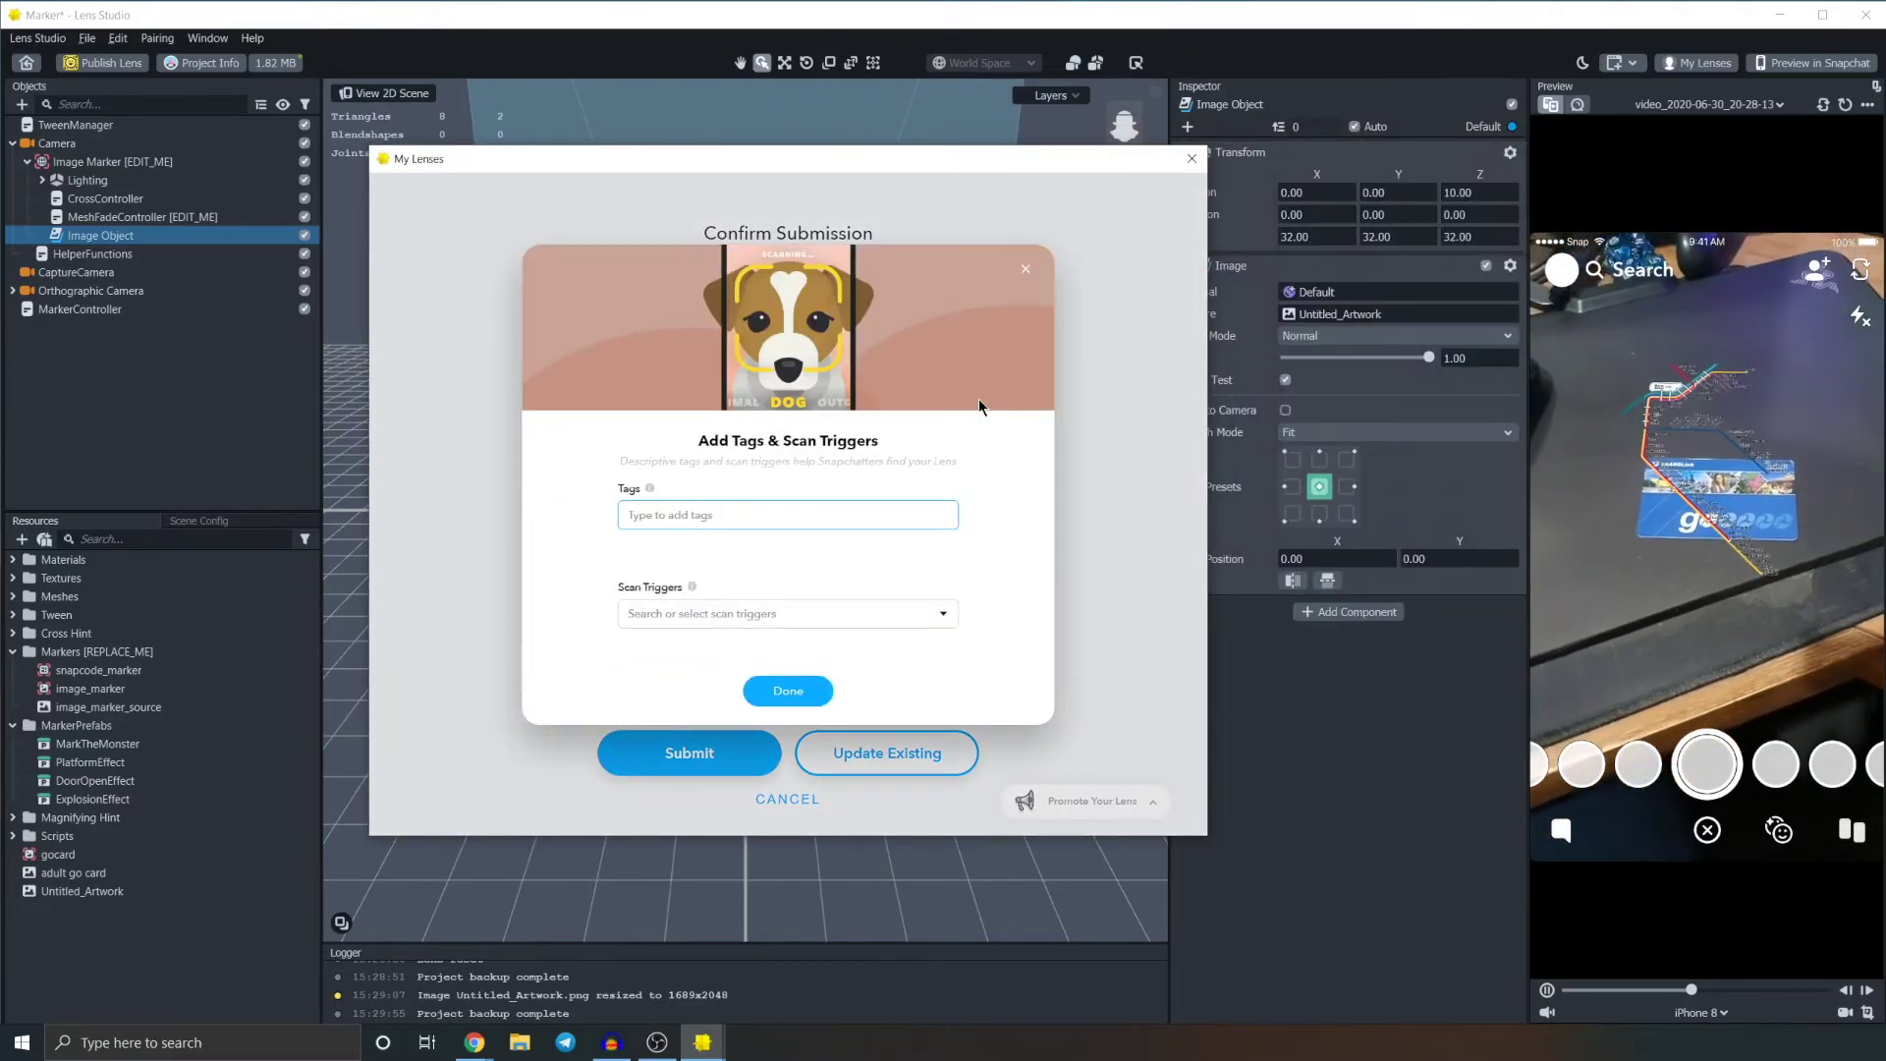
{"action": "type", "text": "Map"}
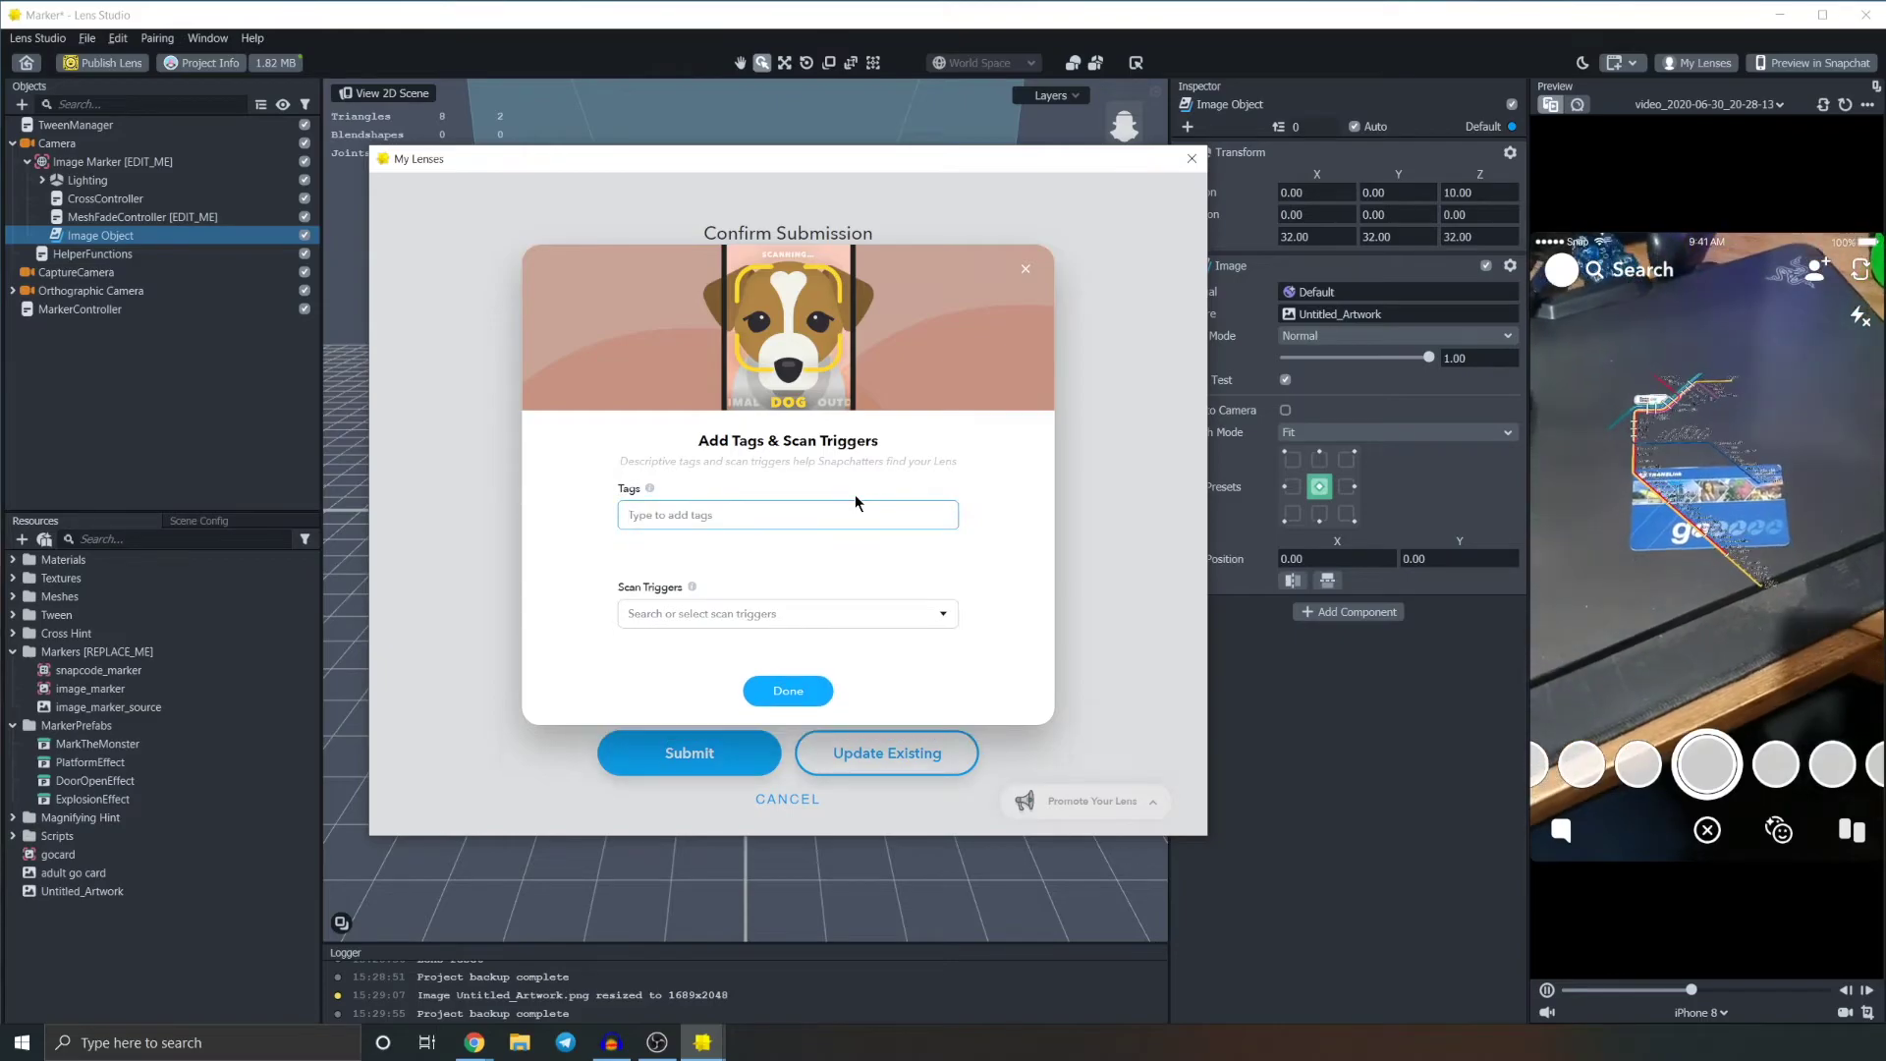
{"action": "key", "text": "Return"}
{"action": "type", "text": "Ar"}
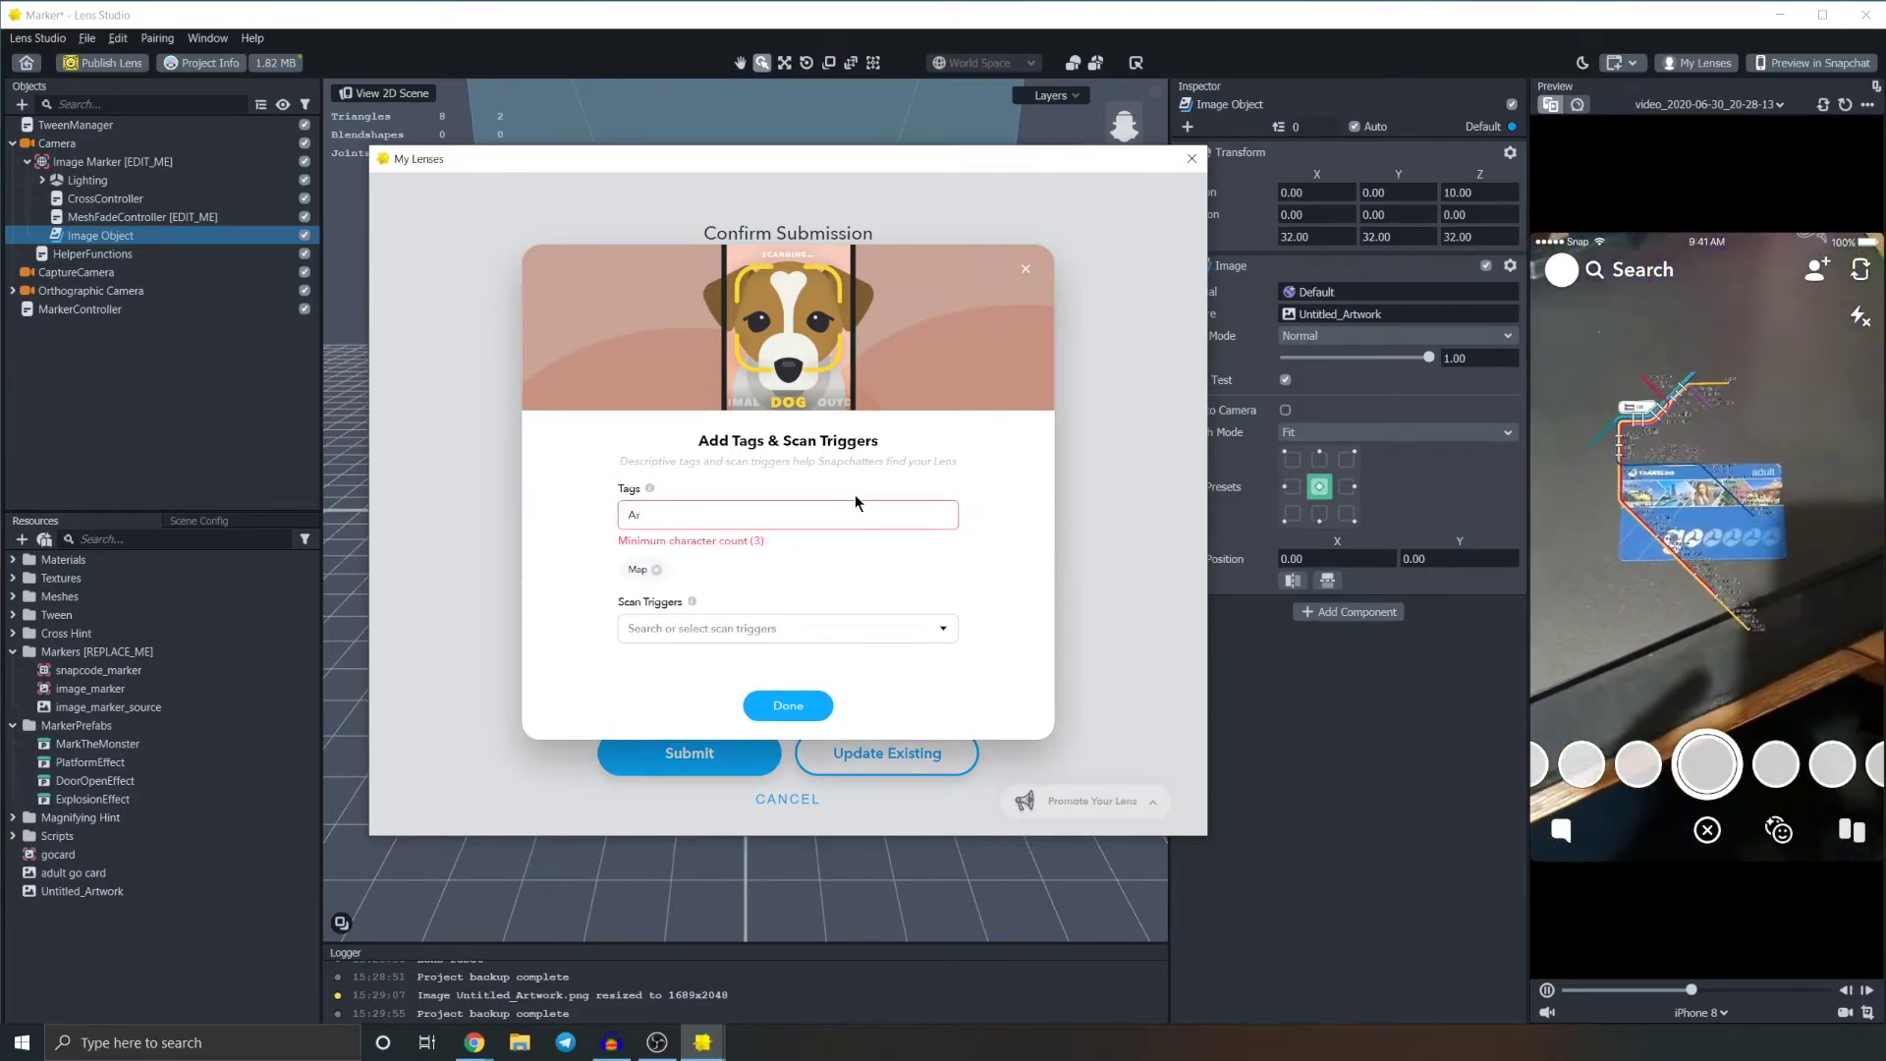
{"action": "key", "text": "BackSpace"}
{"action": "key", "text": "BackSpace"}
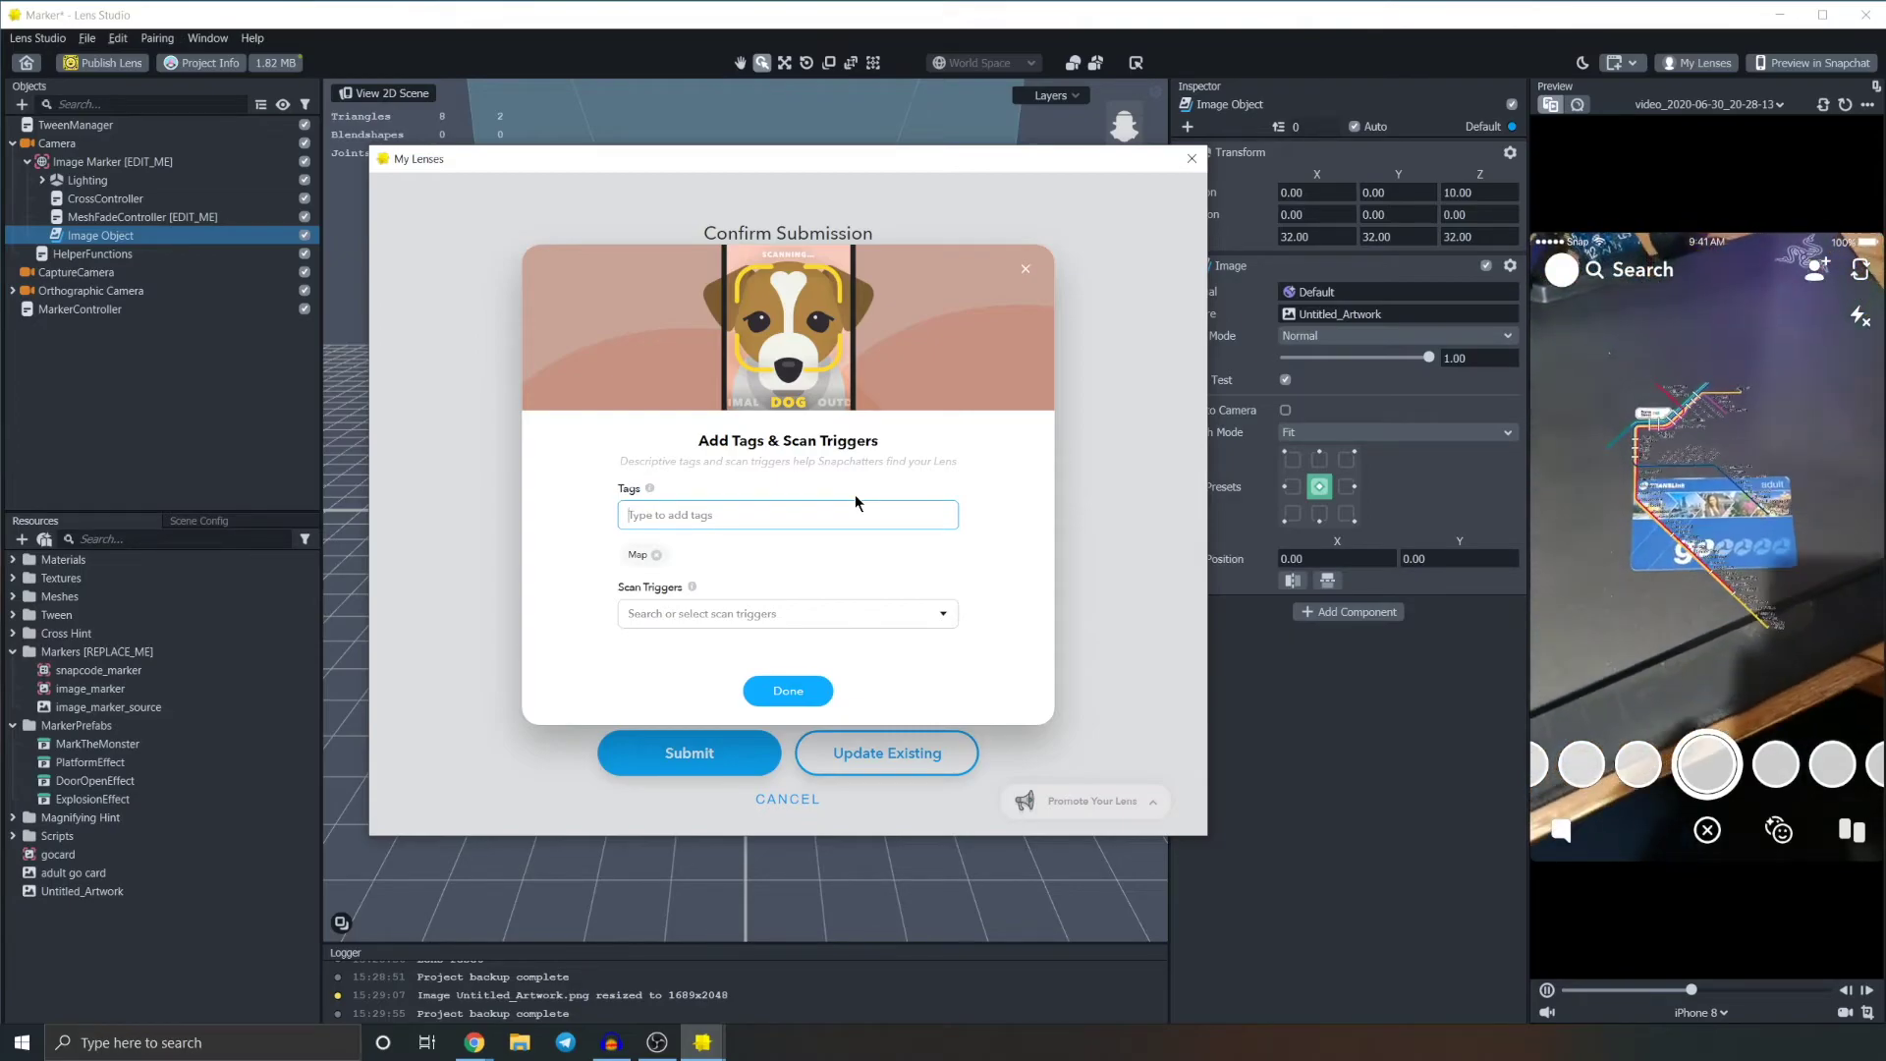
{"action": "type", "text": "Translink"}
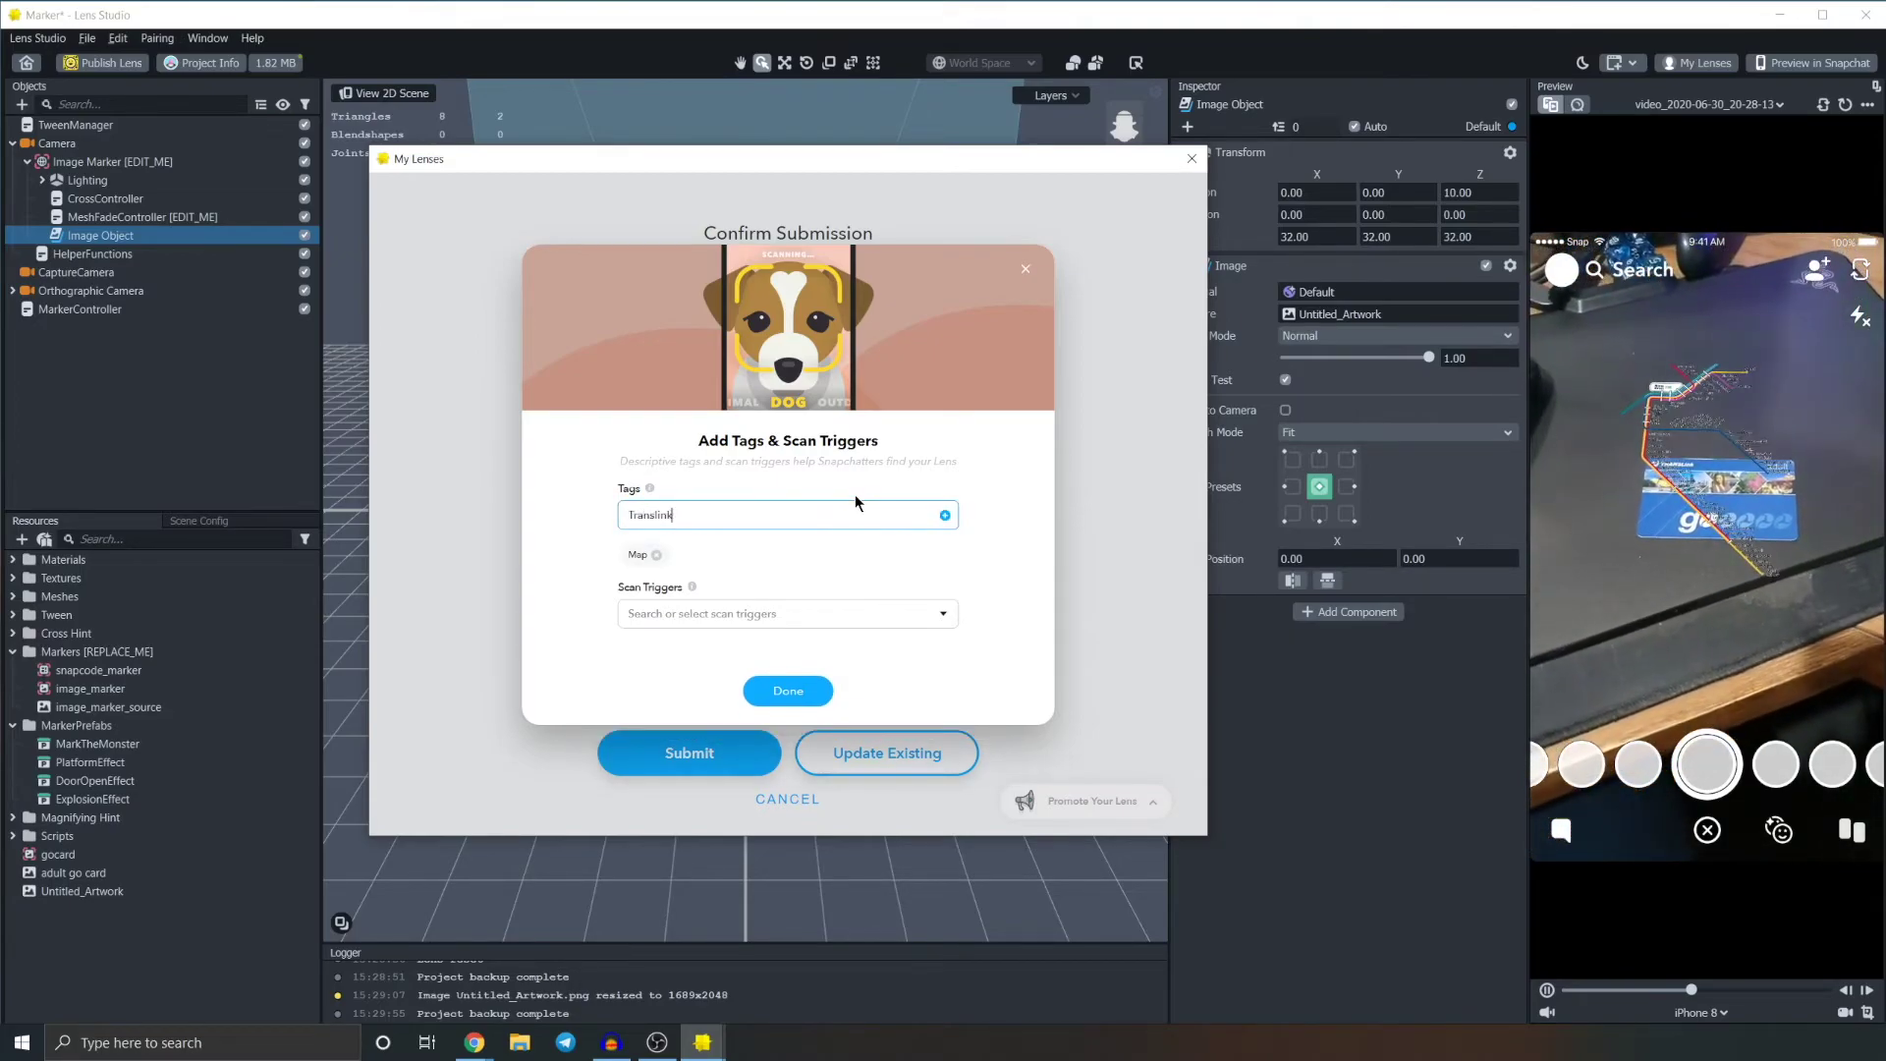
{"action": "key", "text": "Return"}
{"action": "type", "text": "Gocard"}
{"action": "key", "text": "Return"}
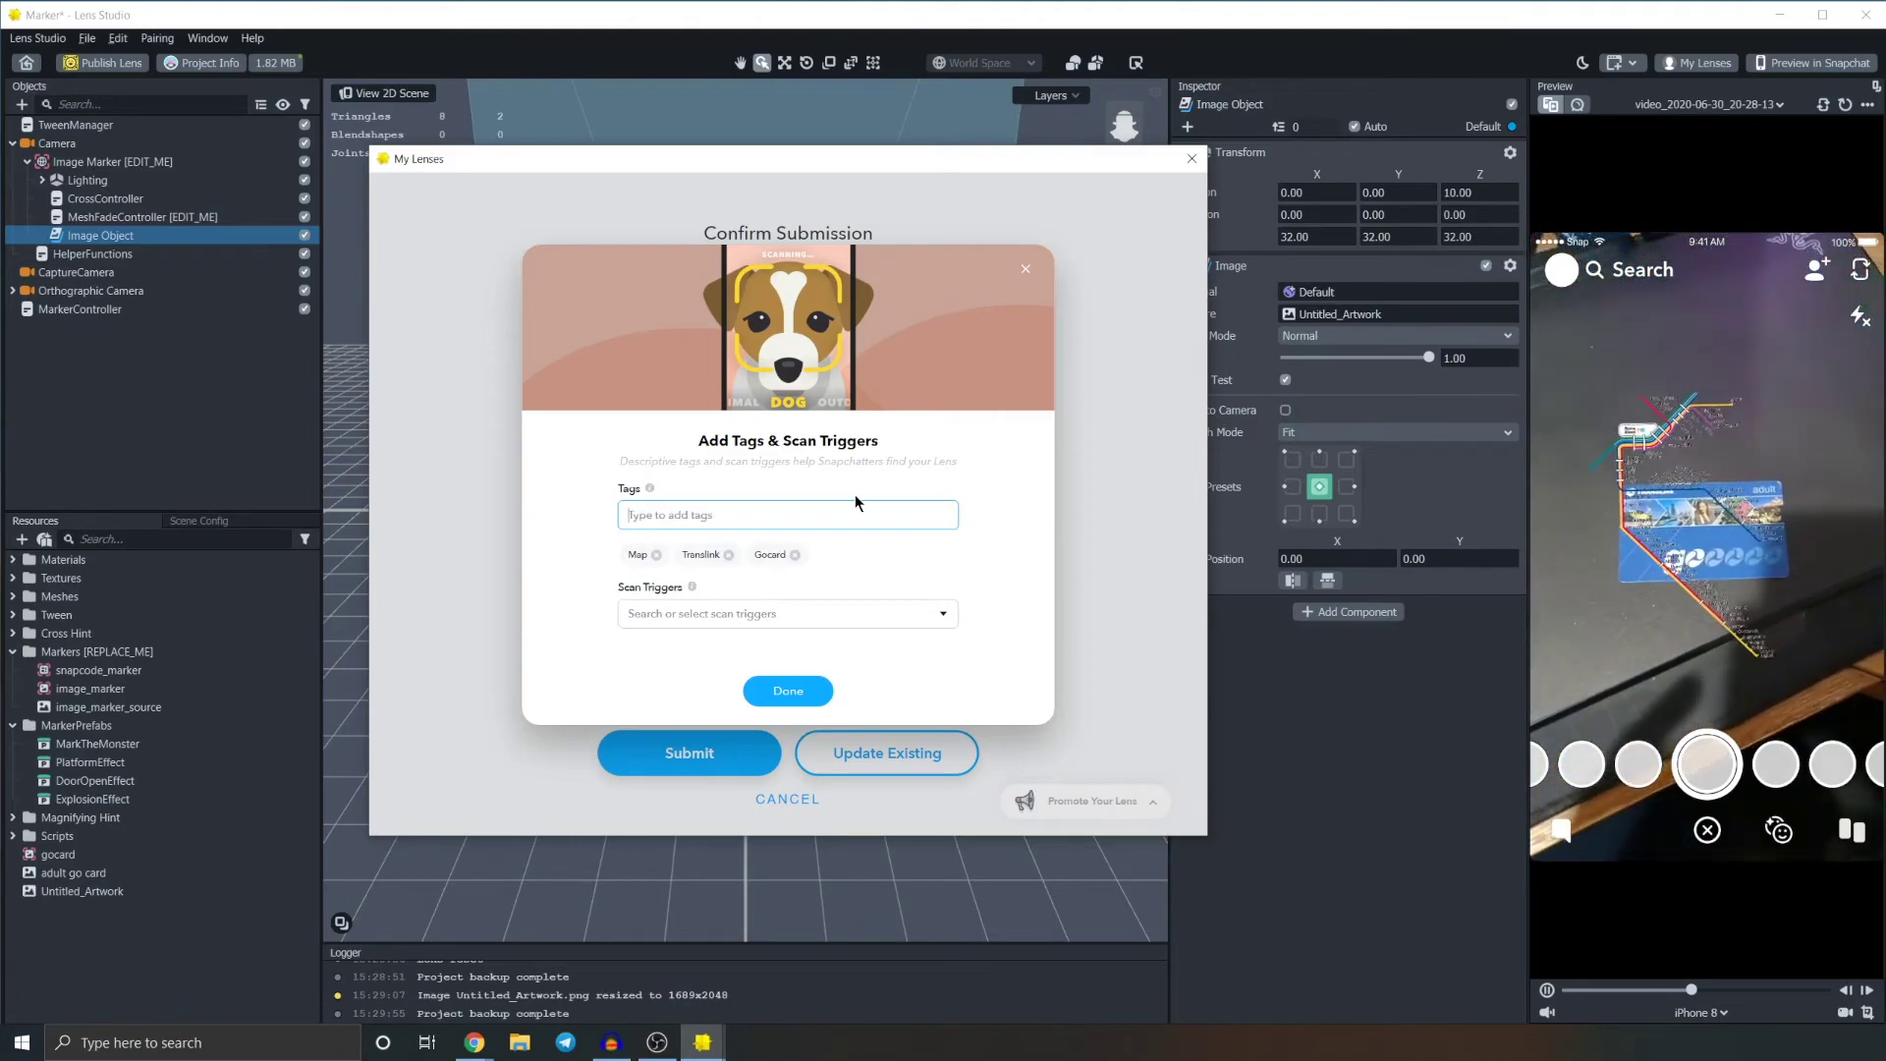
{"action": "left_click", "coordinate": [797, 695]}
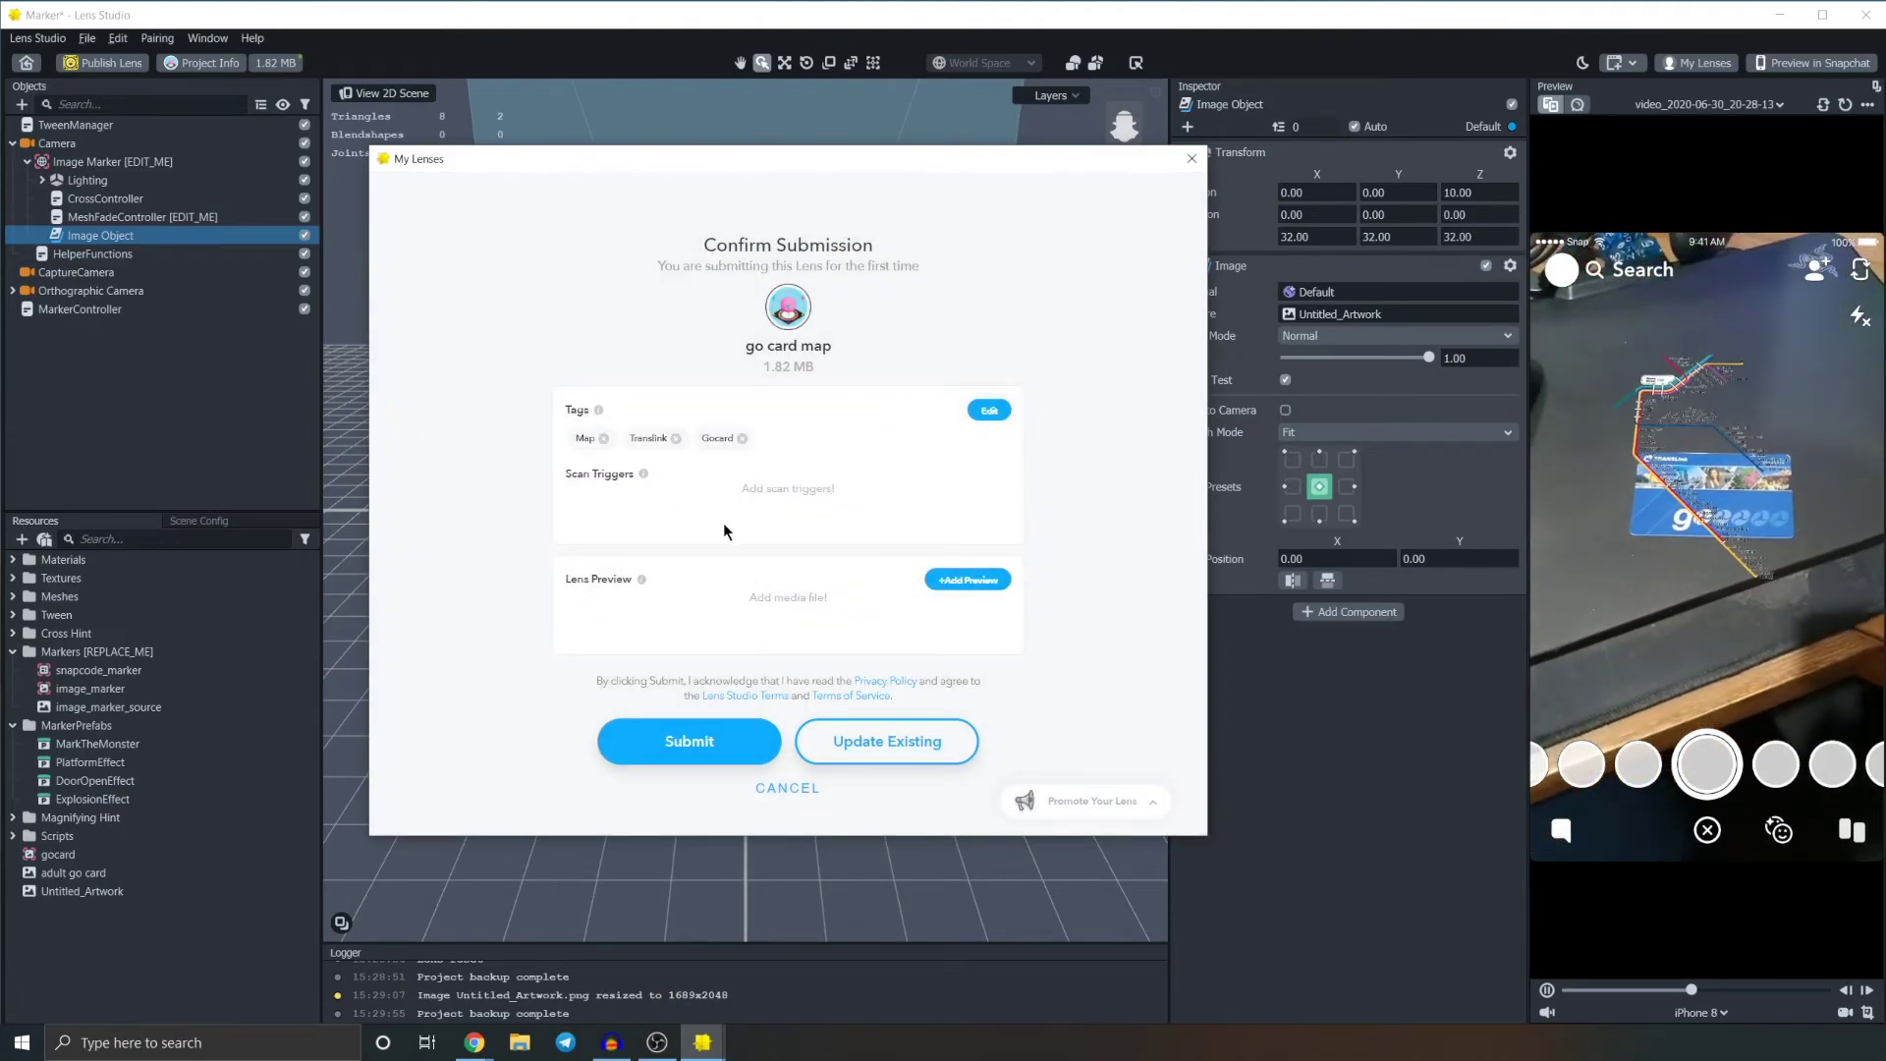
Step: Review the requirements for a lens preview without uploading media, and cancel the submission
{"action": "left_click", "coordinate": [967, 582]}
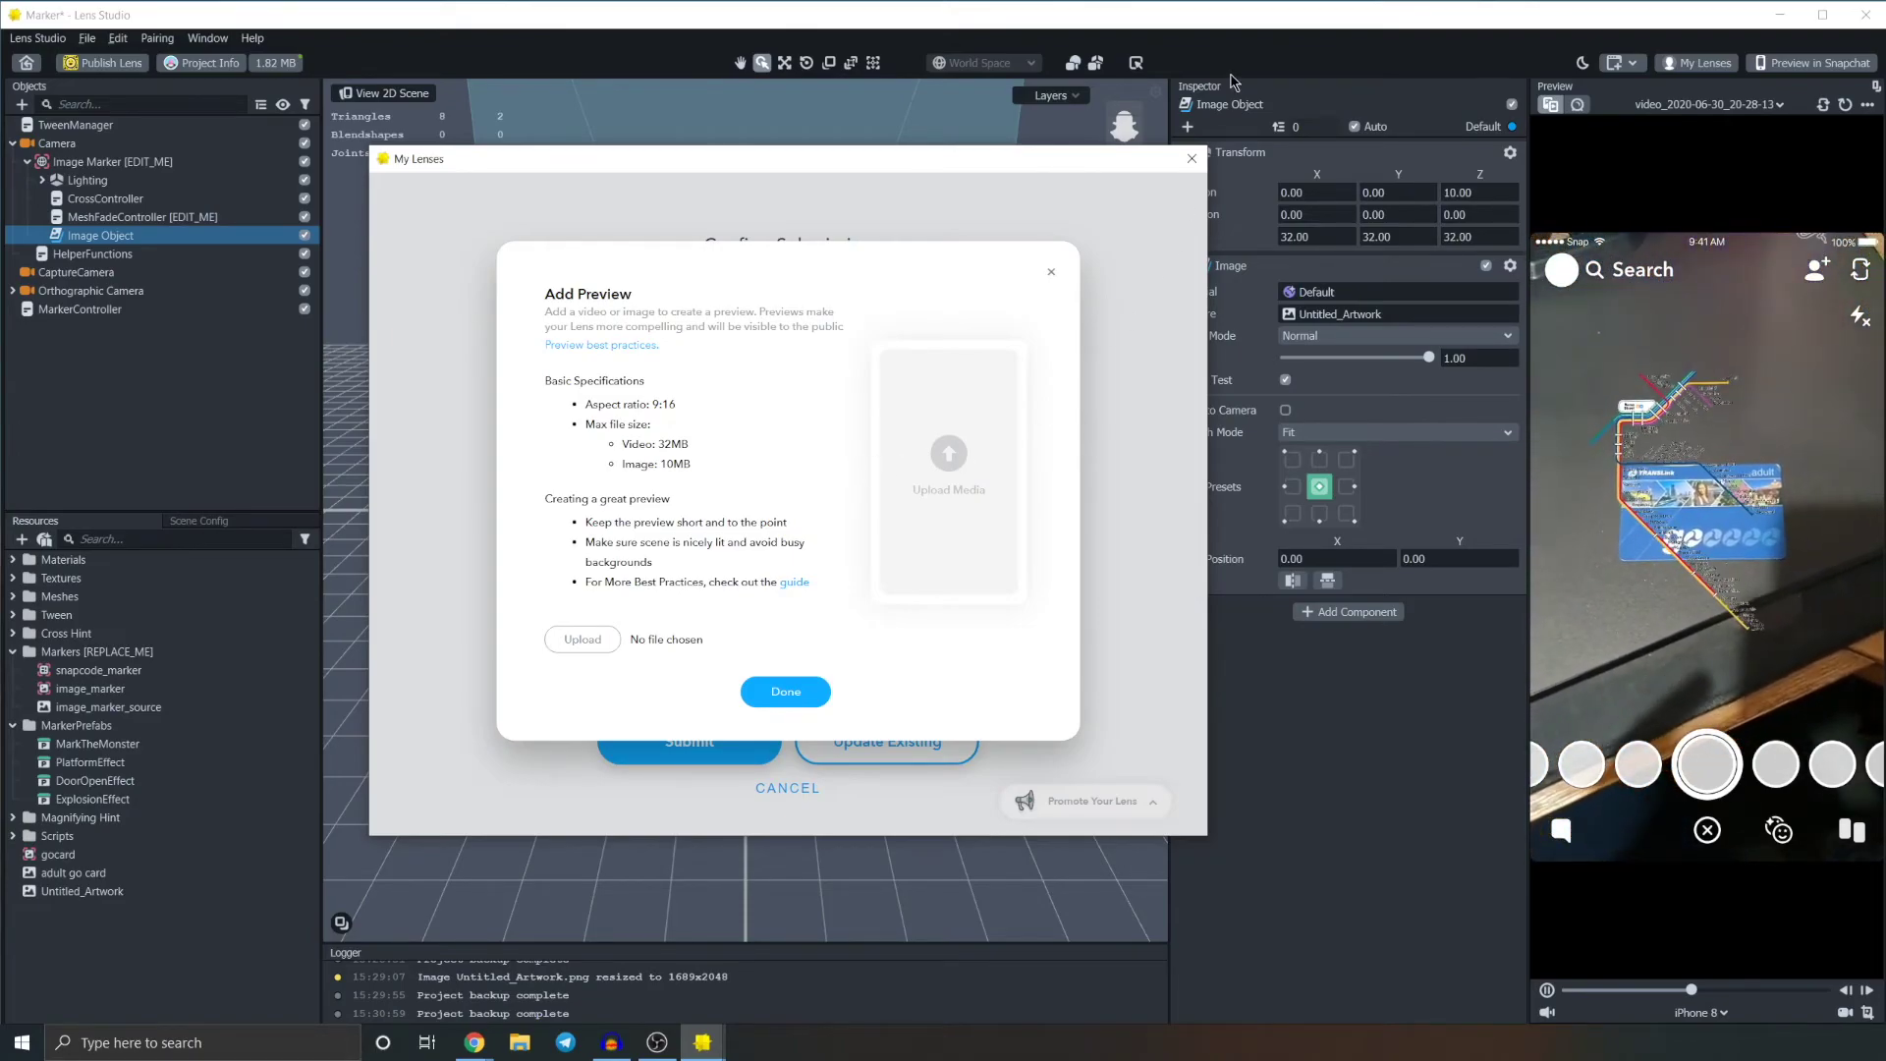
{"action": "left_click", "coordinate": [1047, 269]}
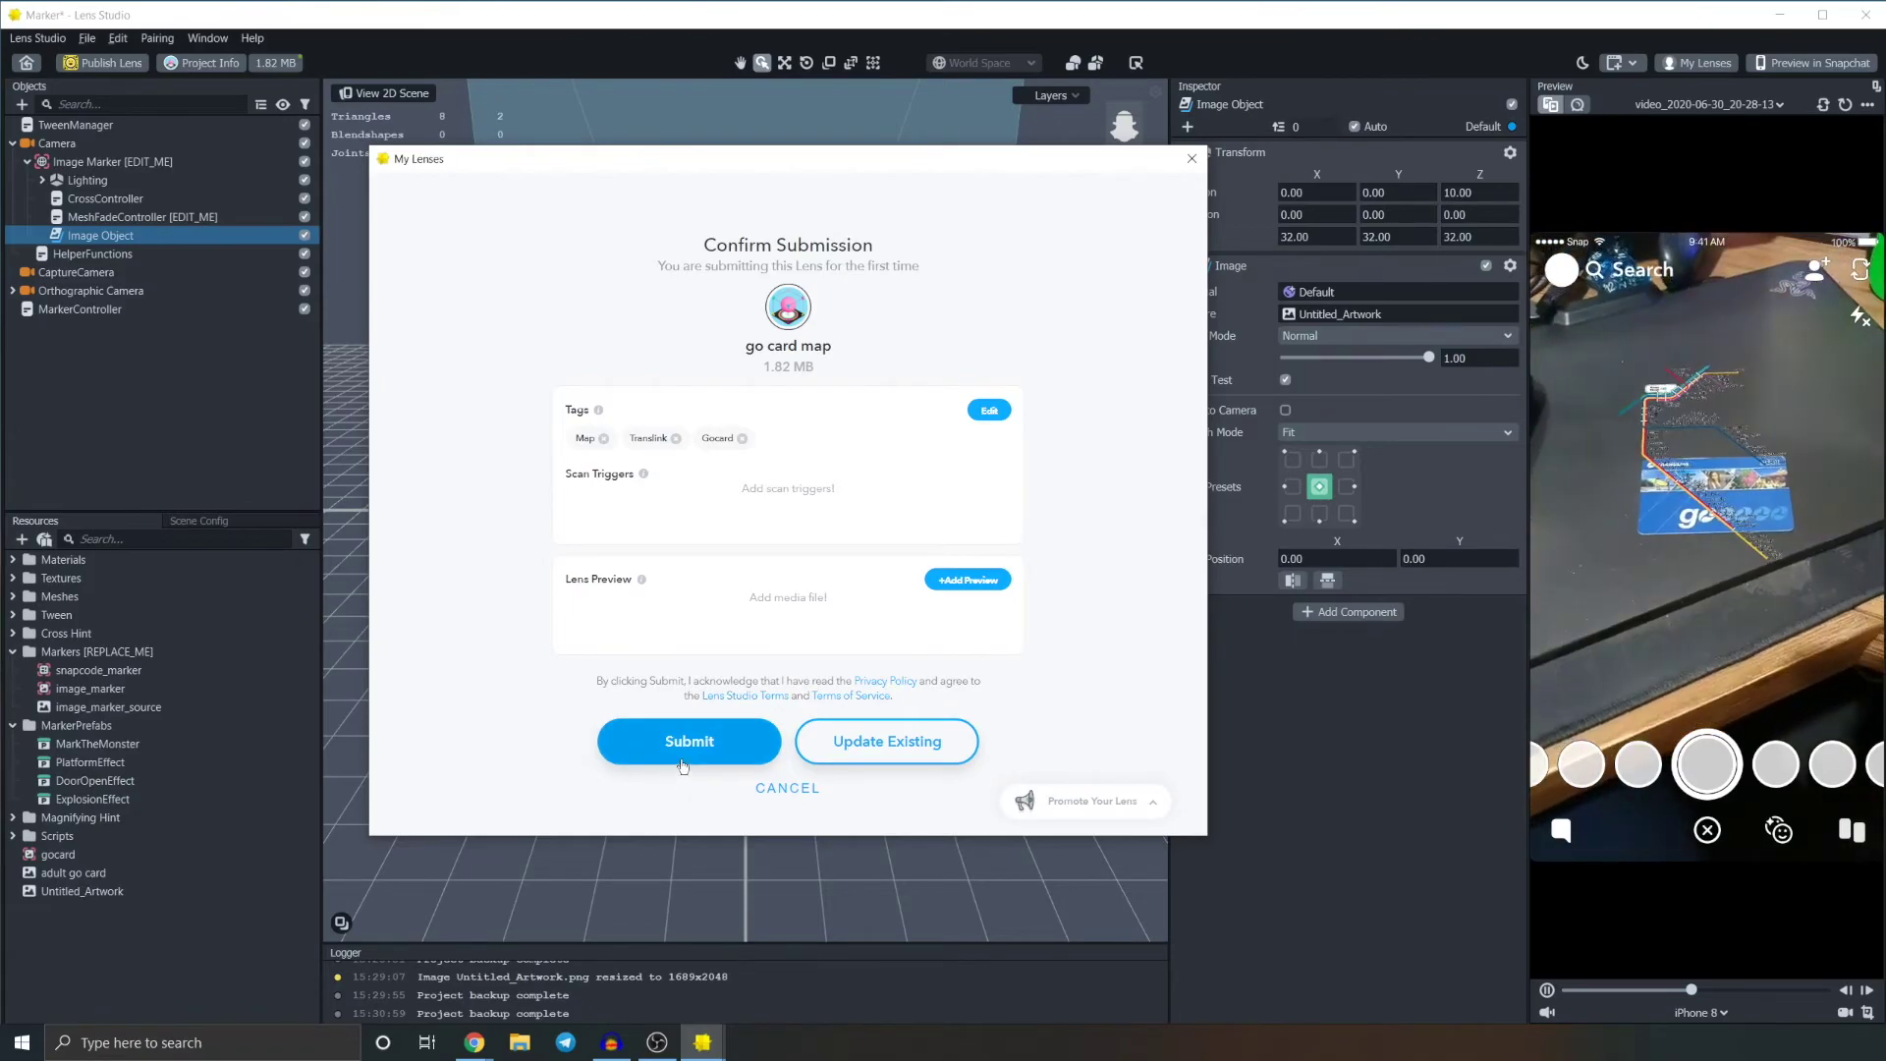
{"action": "left_click", "coordinate": [800, 791]}
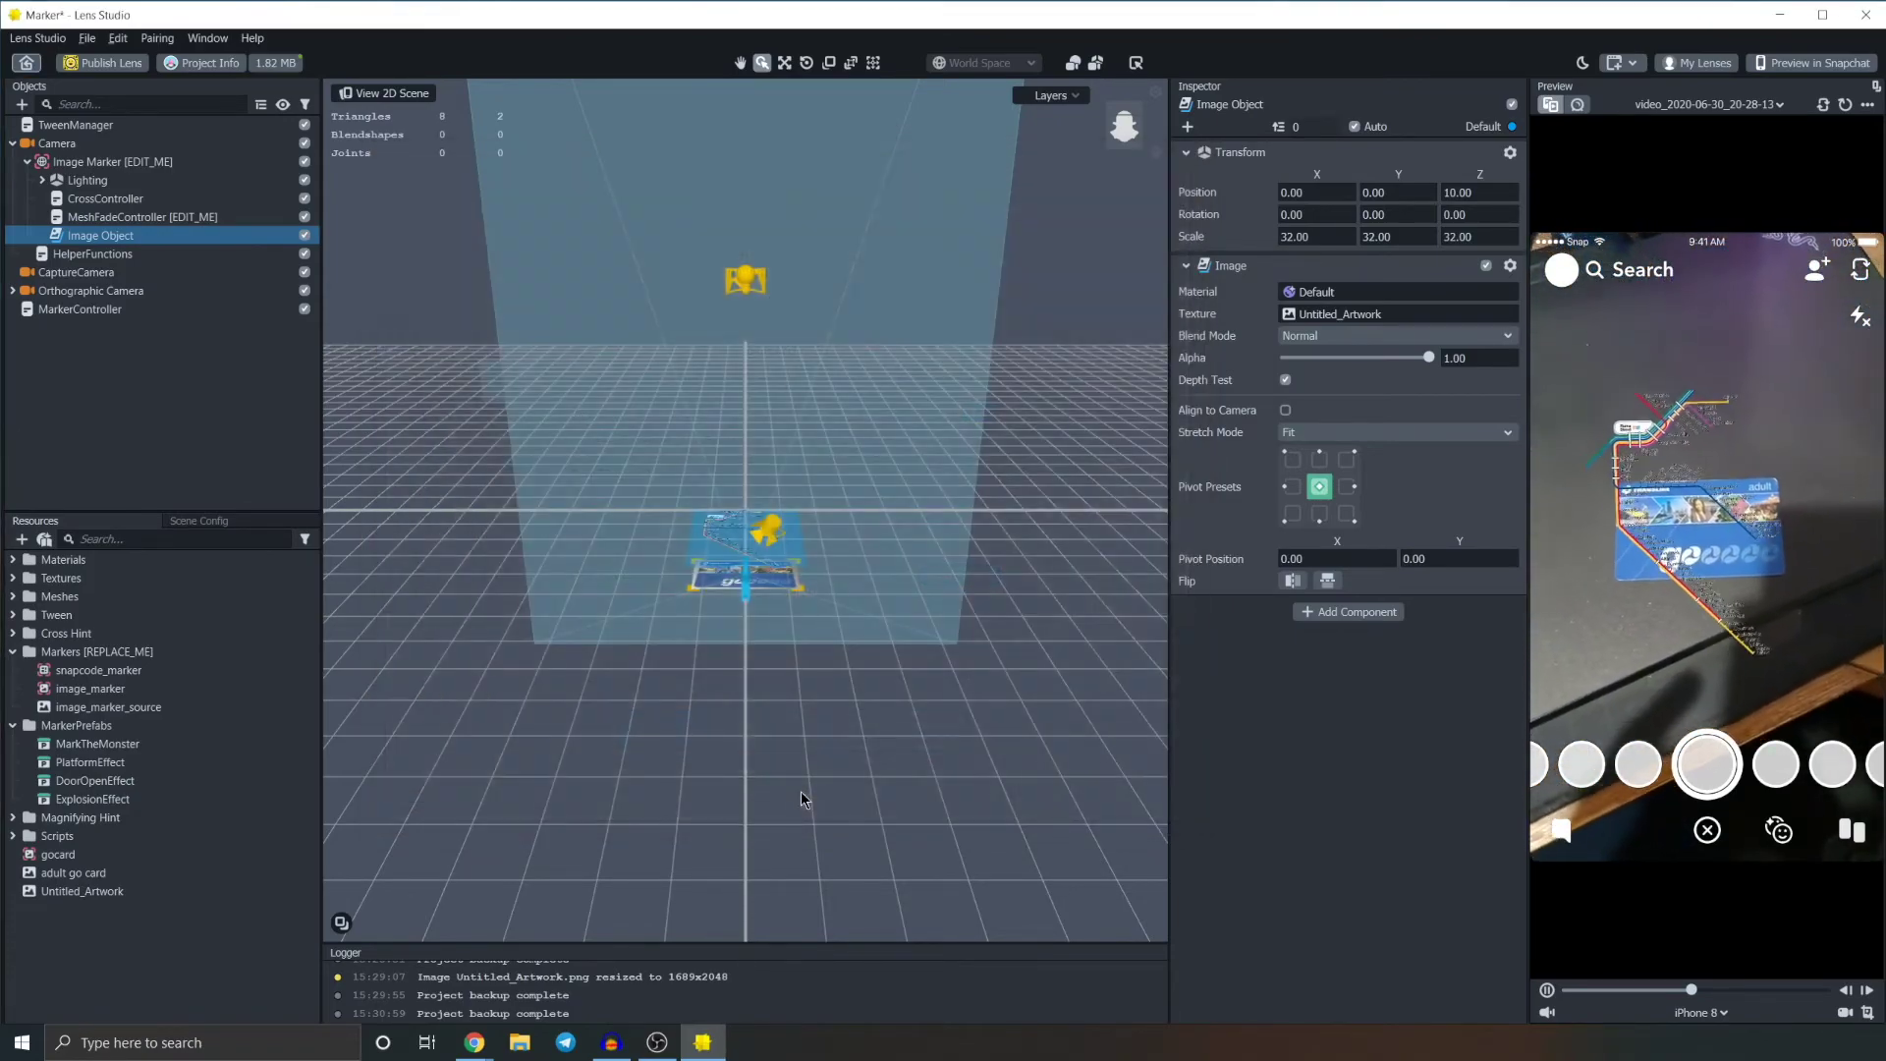